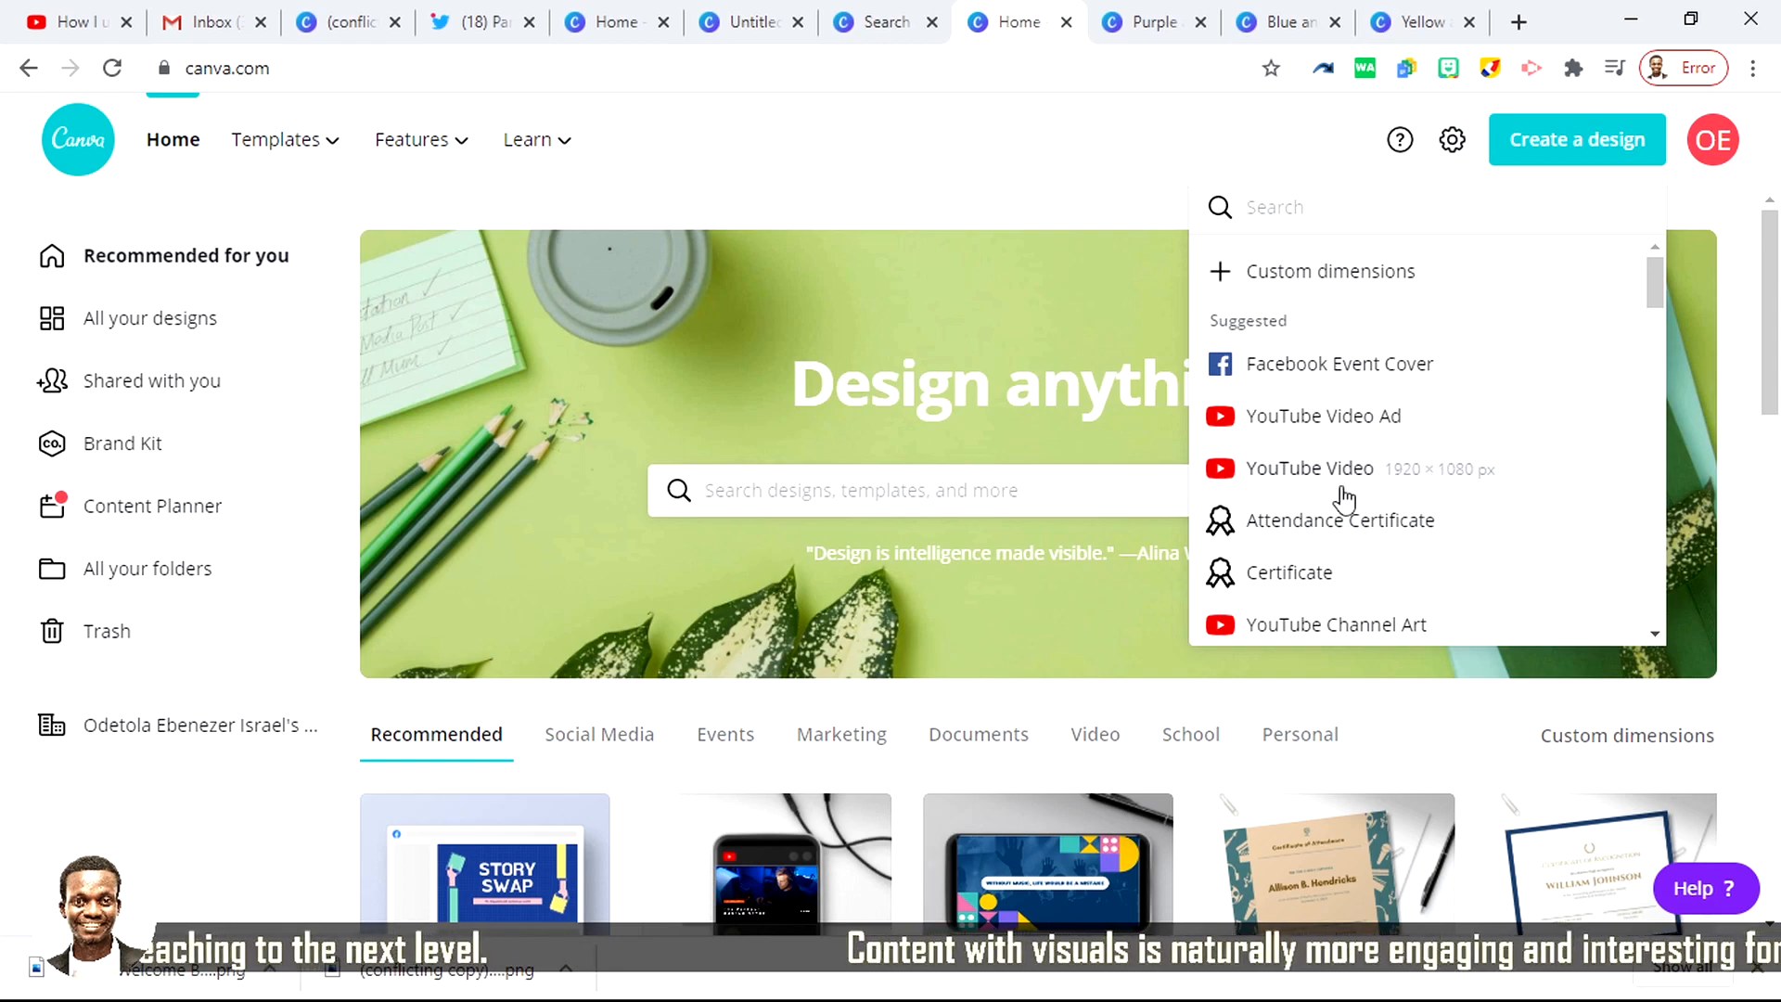
Step: Create a new blank design using the YouTube Video Ad preset at 1920 × 1080 px
scroll(1334, 529, down, 5)
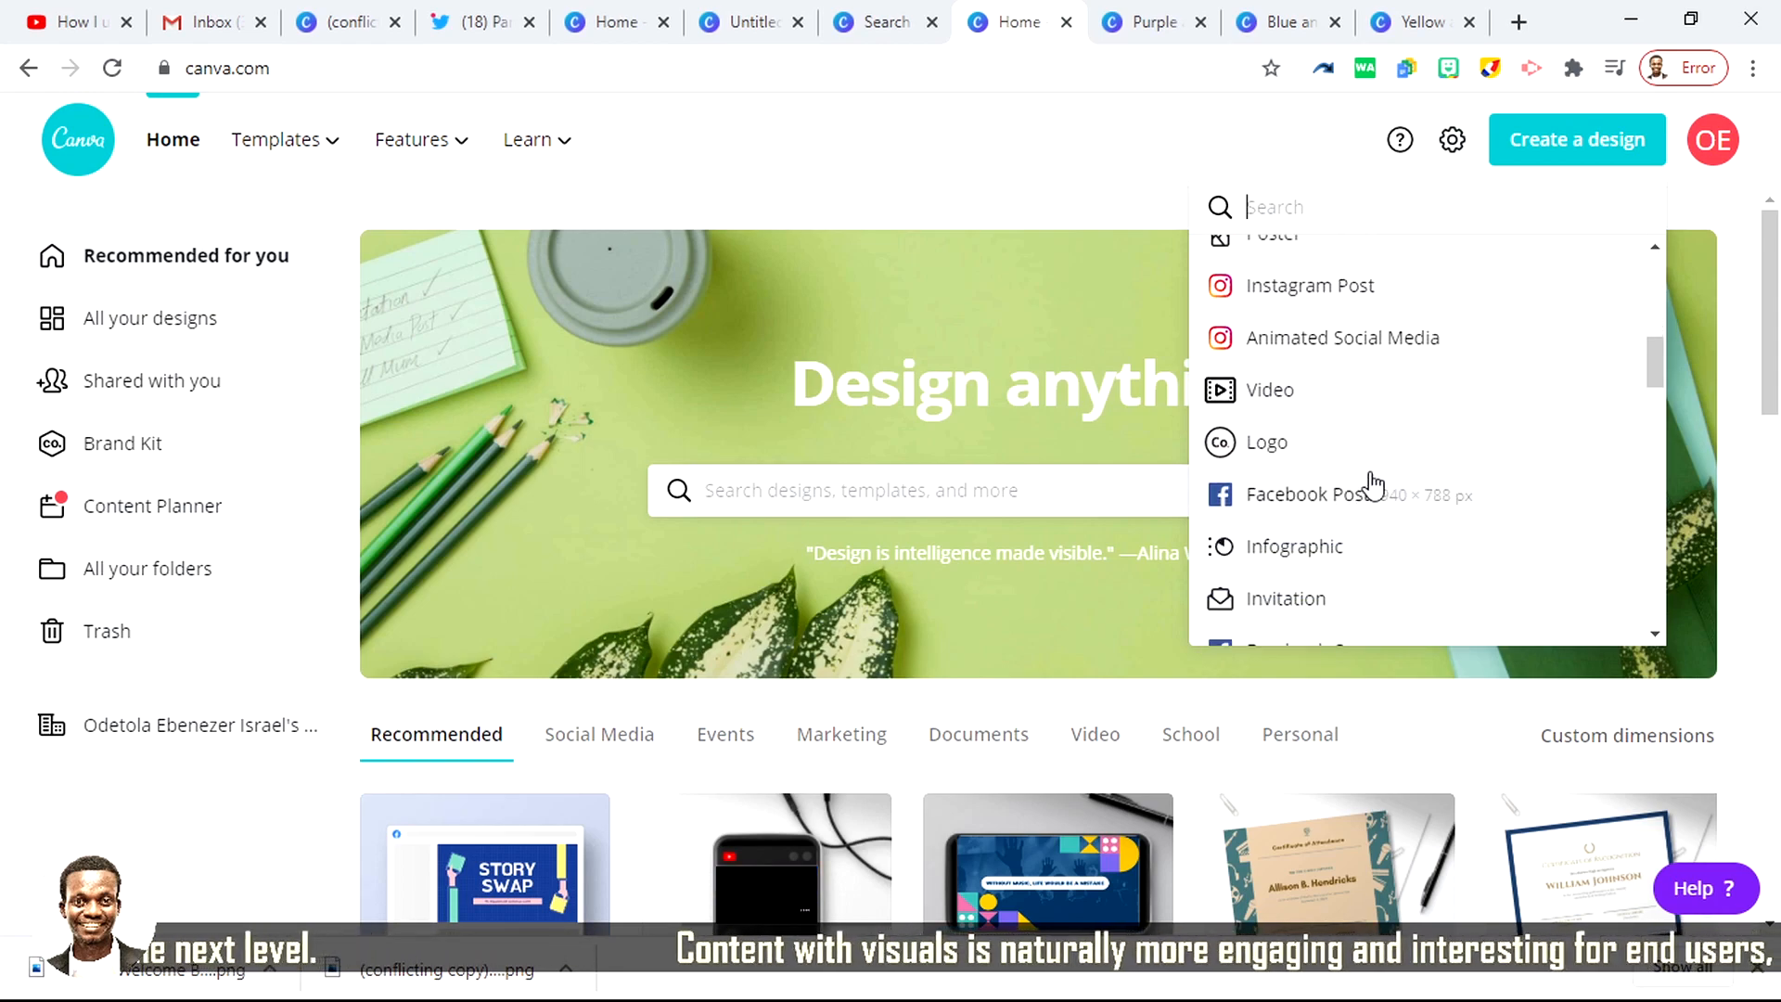
scroll(1372, 481, up, 2)
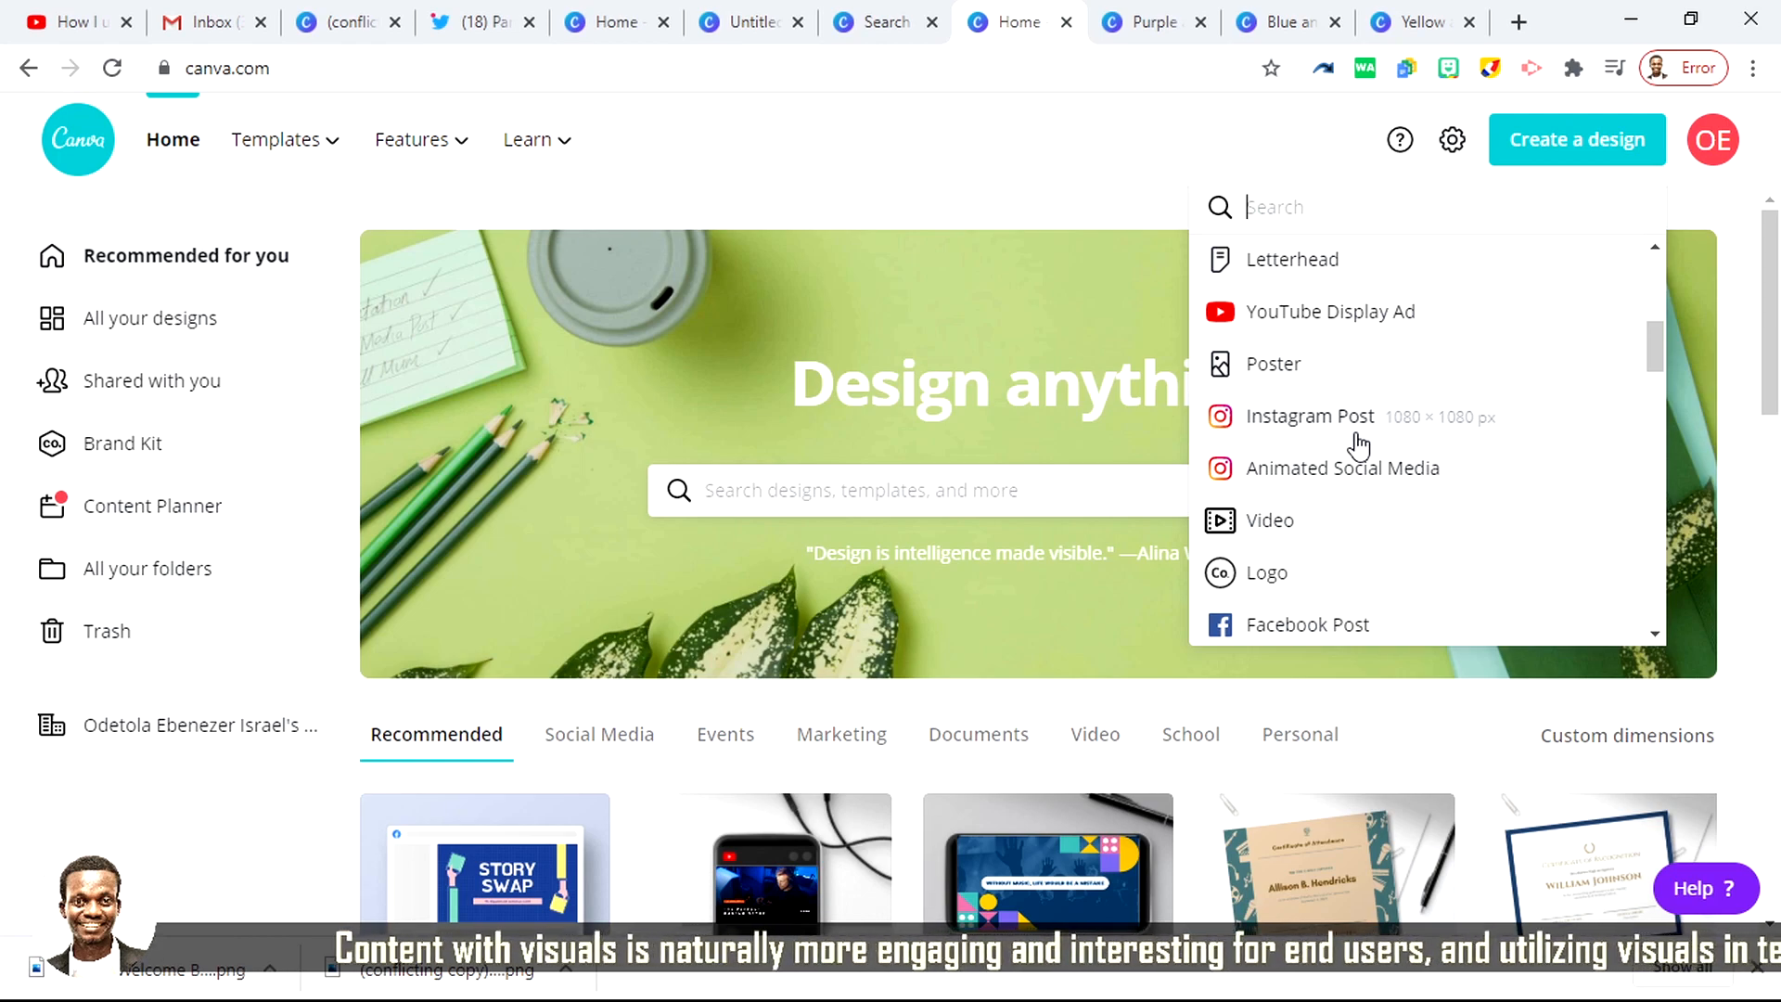
scroll(1359, 446, up, 3)
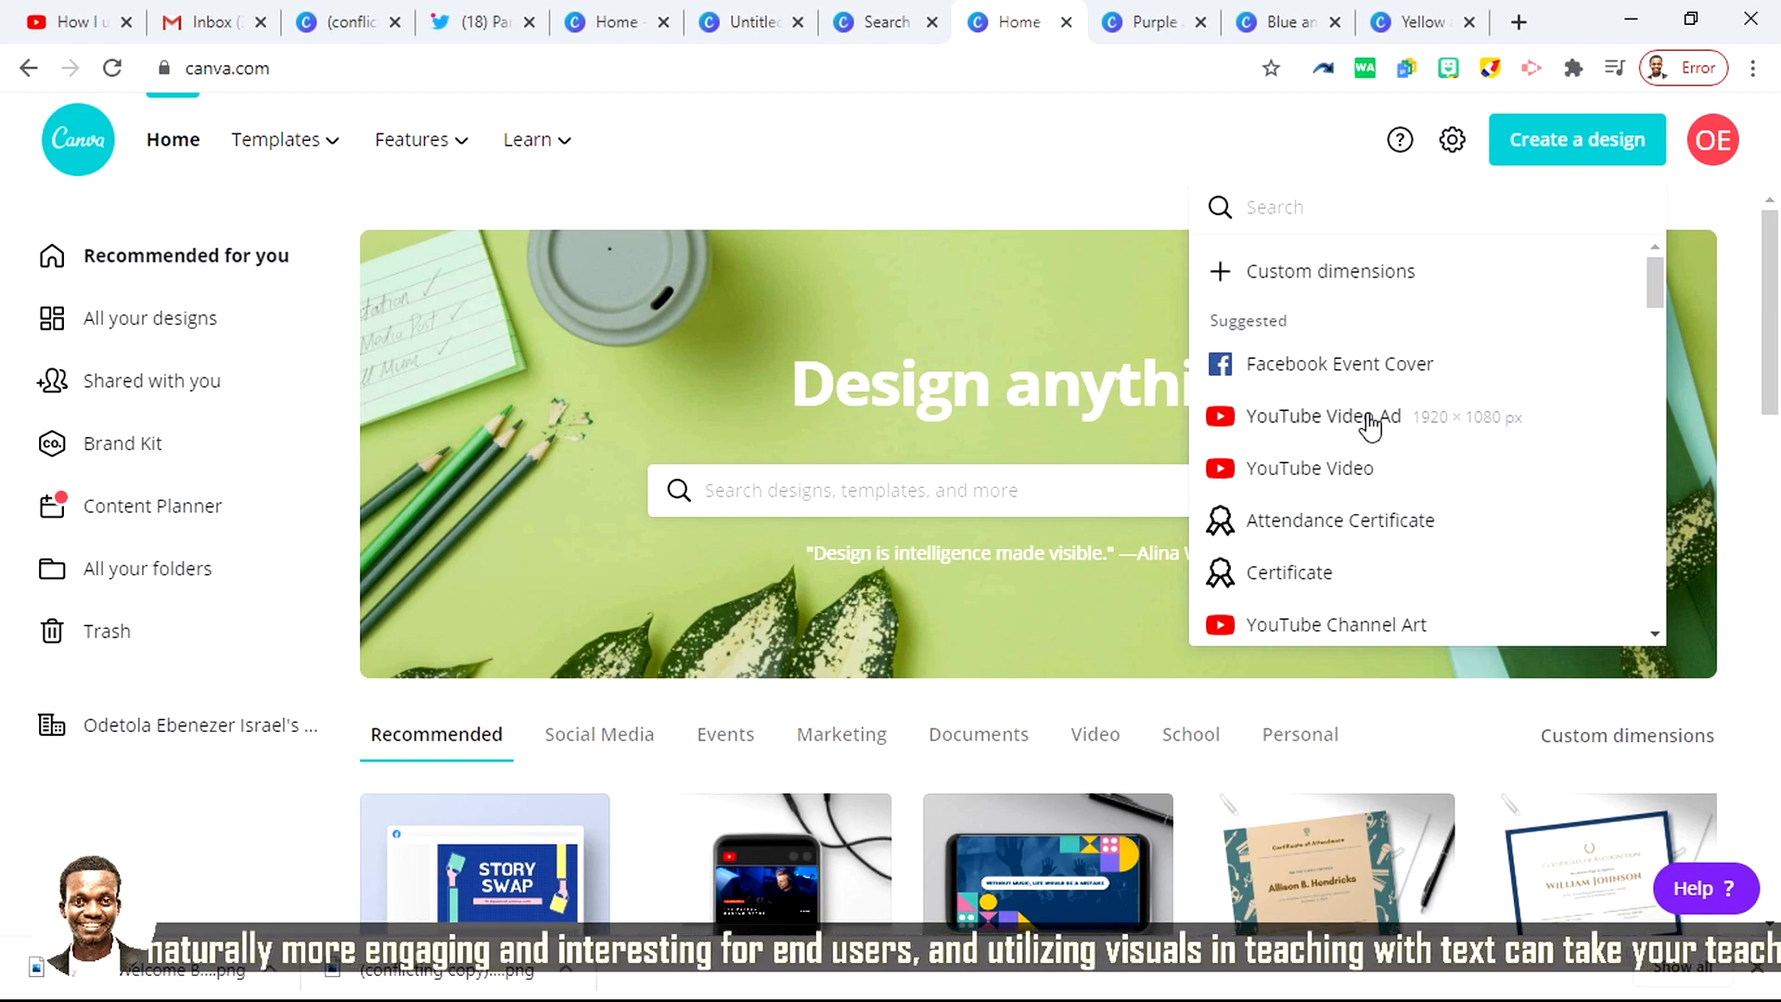
click(1372, 422)
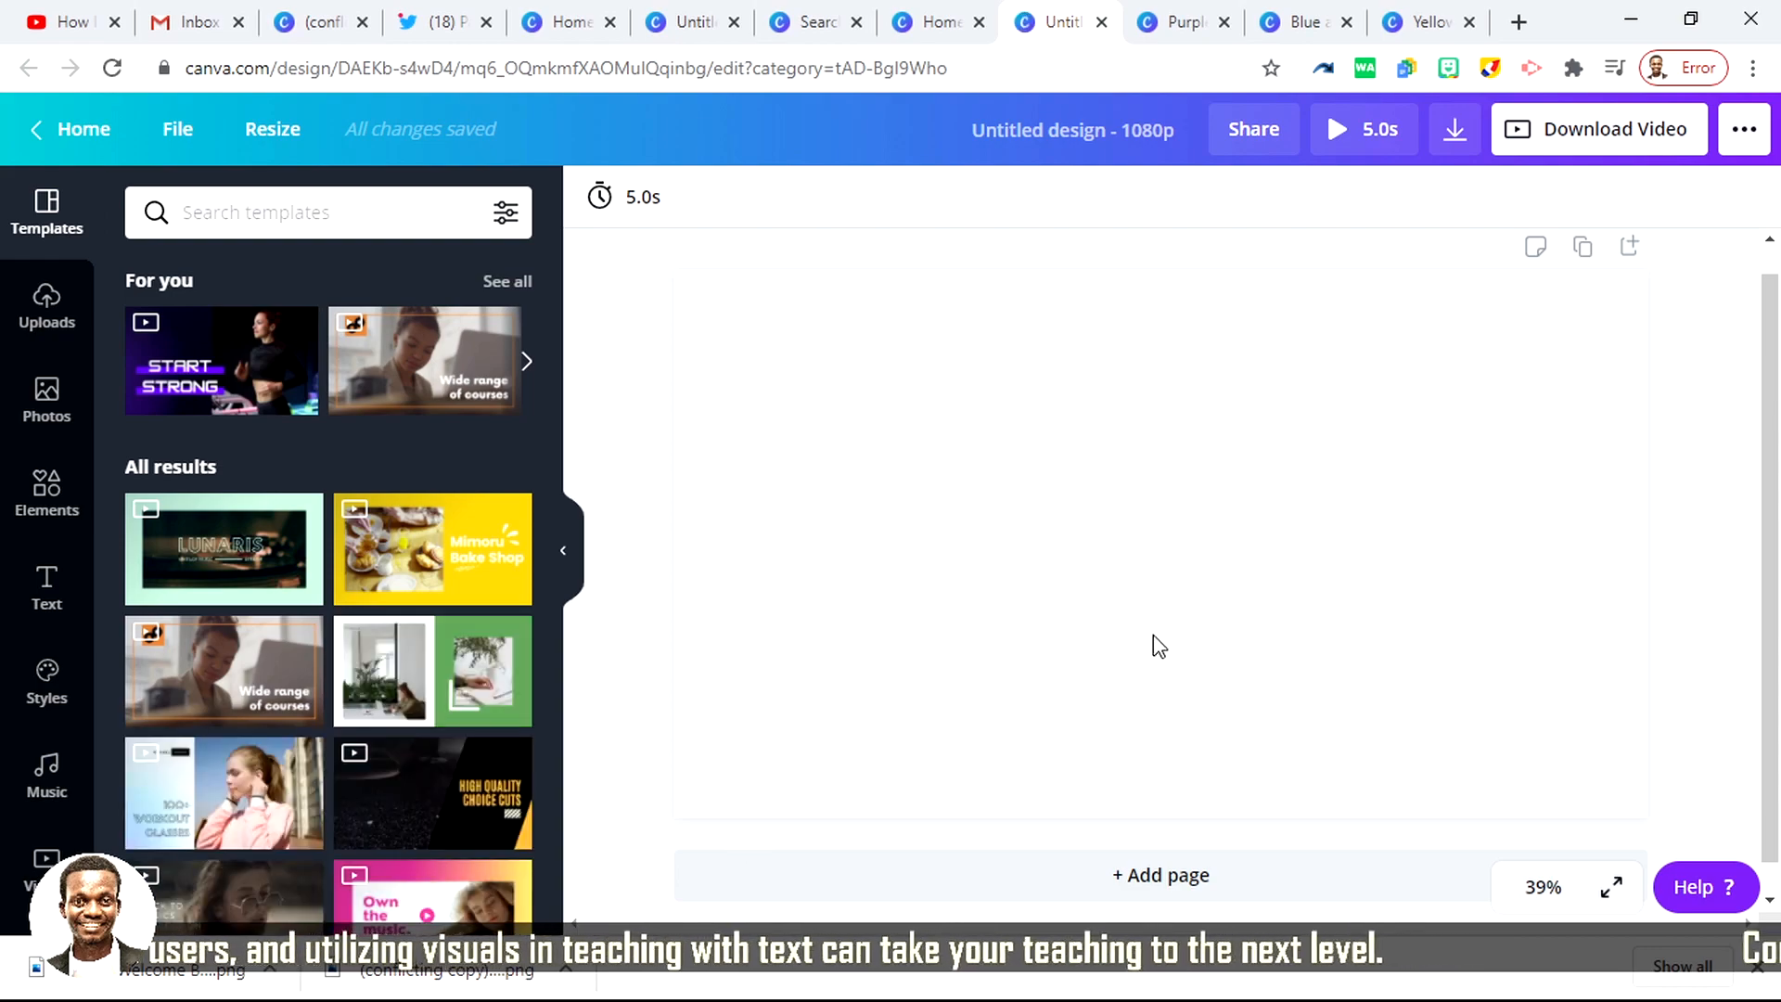
click(1008, 465)
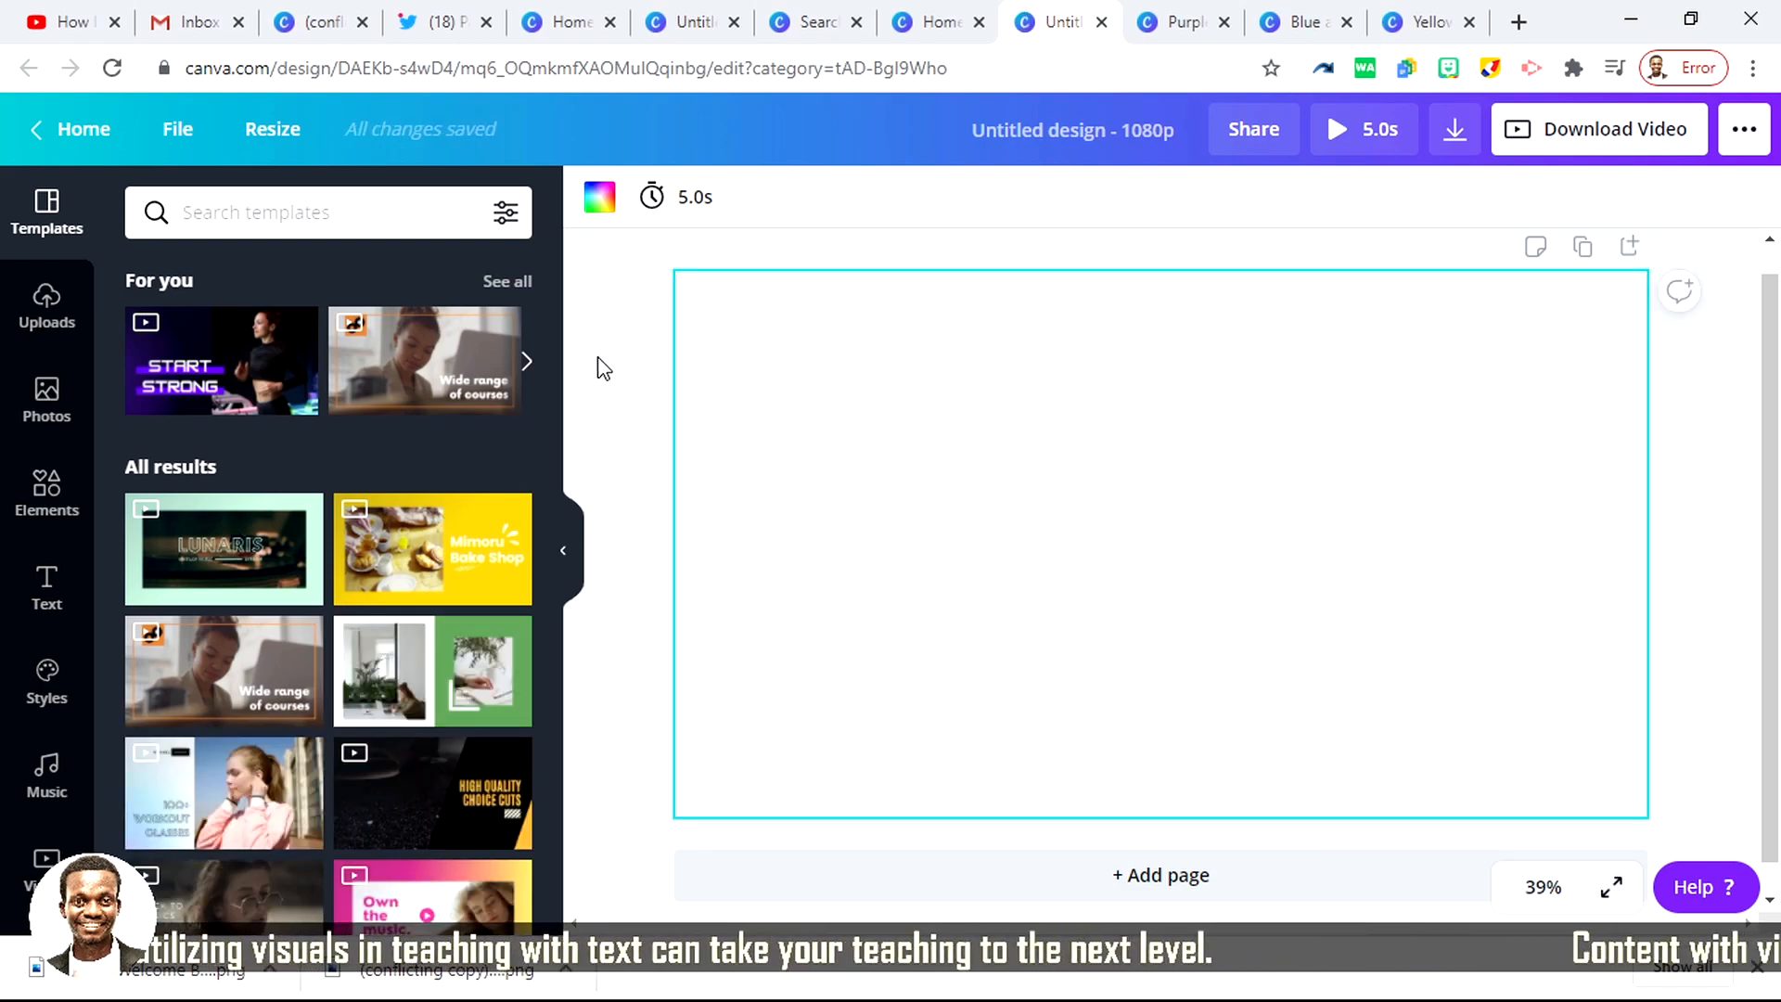
click(628, 362)
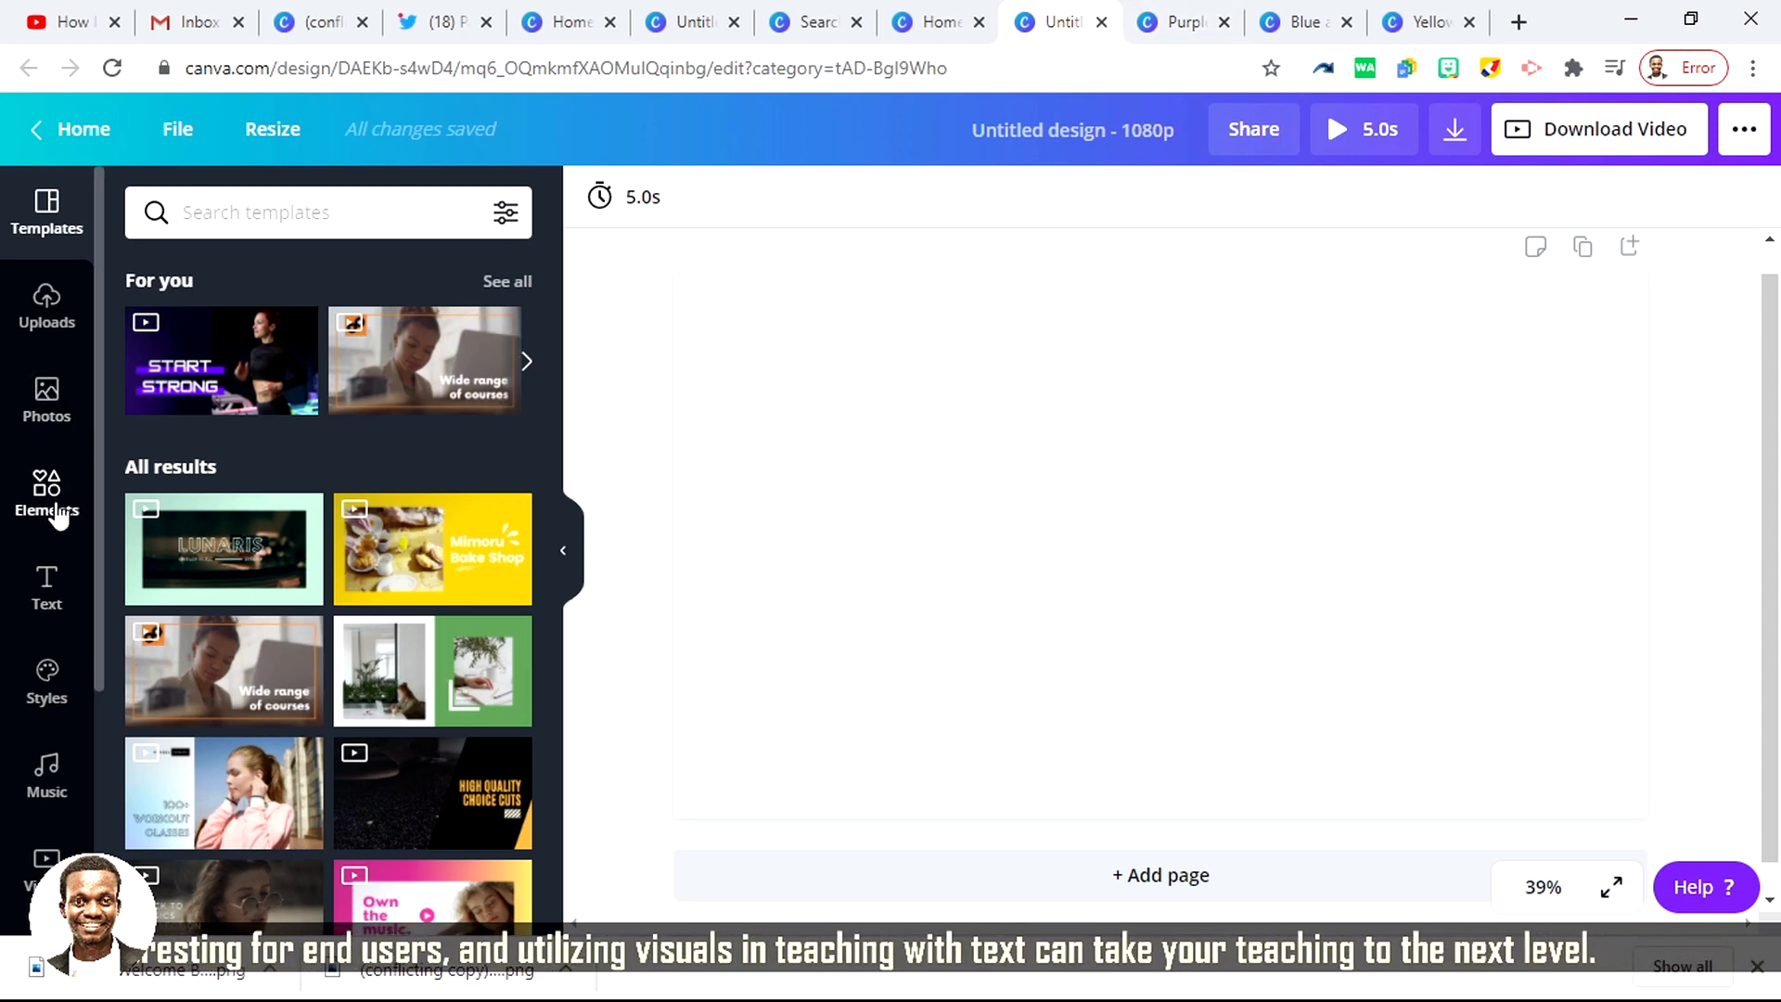
Step: Search the photo library for "WELCOME BACK TO SCHOOL"
click(46, 408)
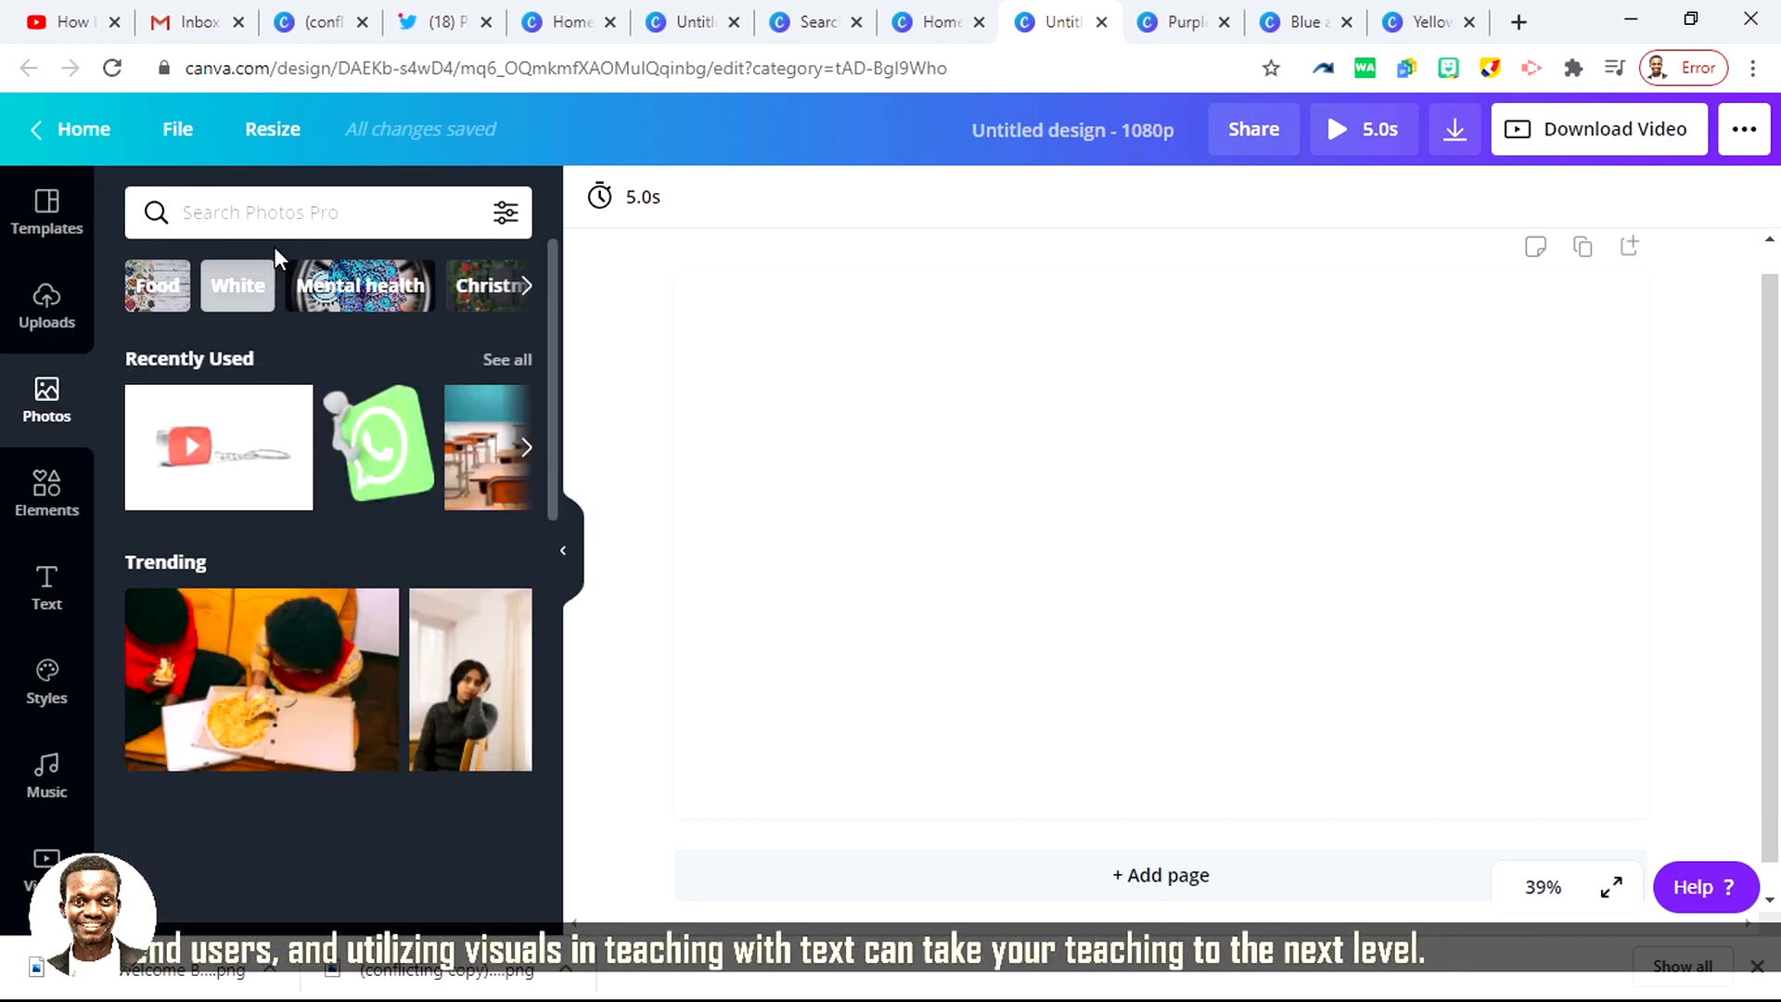
click(282, 226)
text(WE)
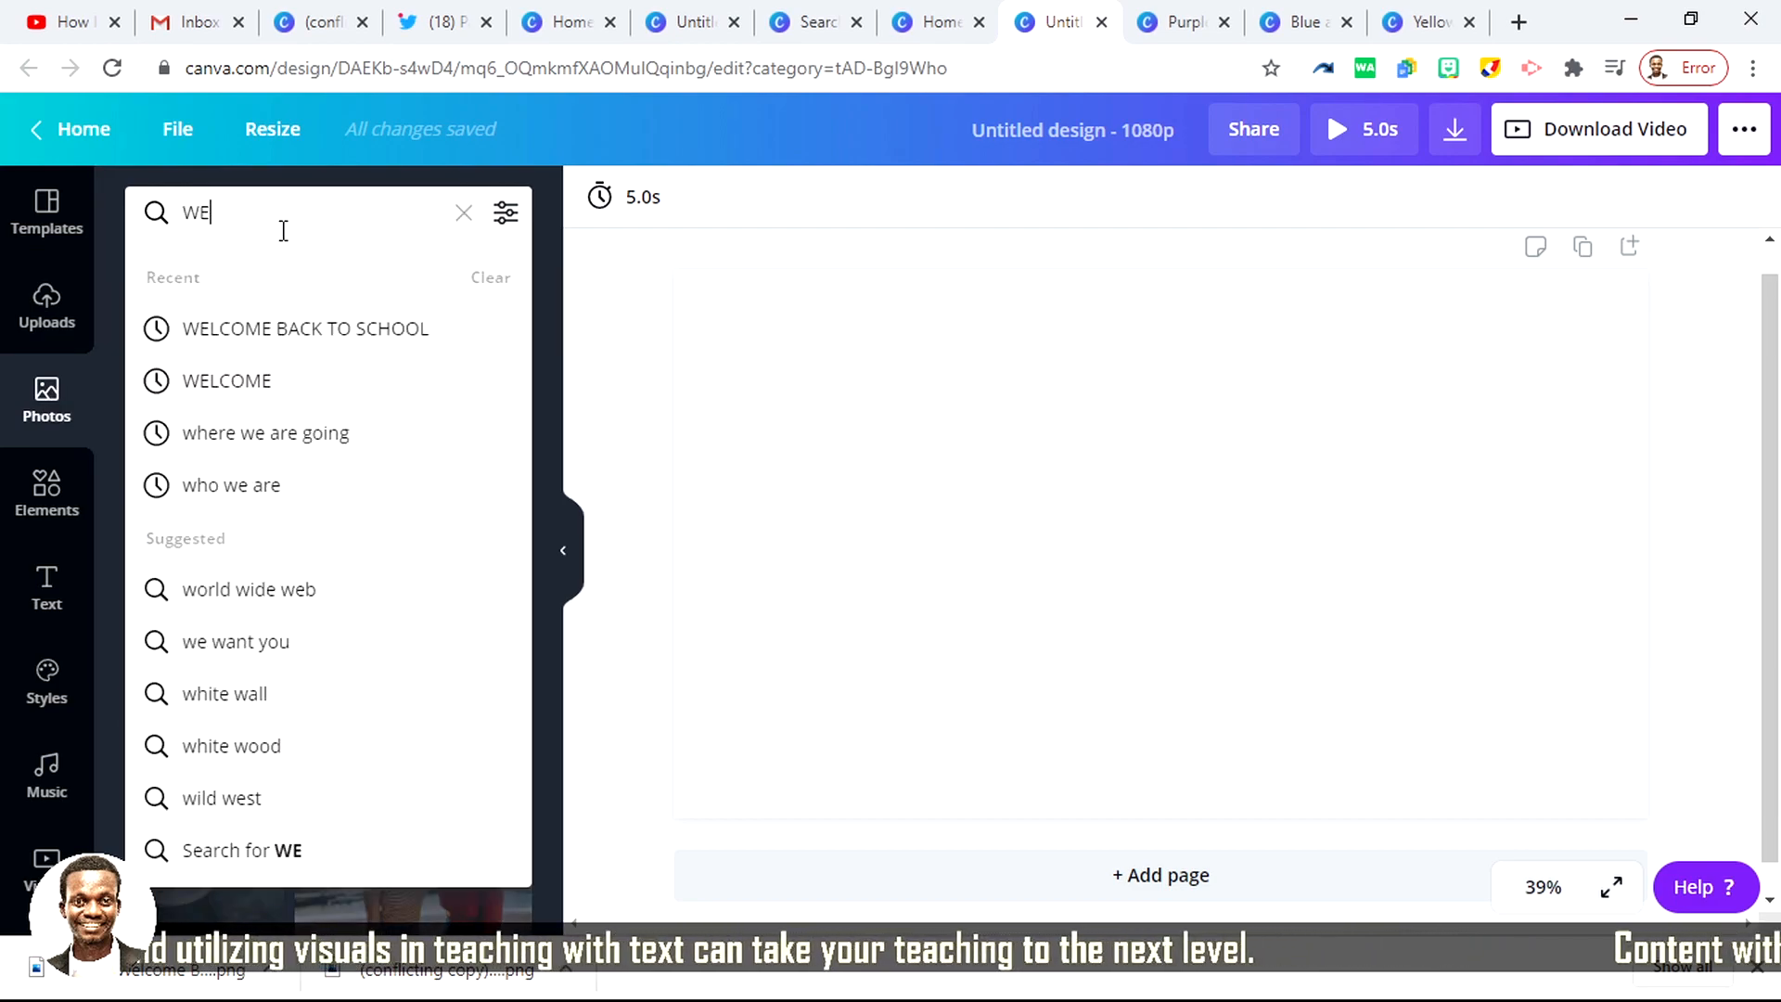
text(LC)
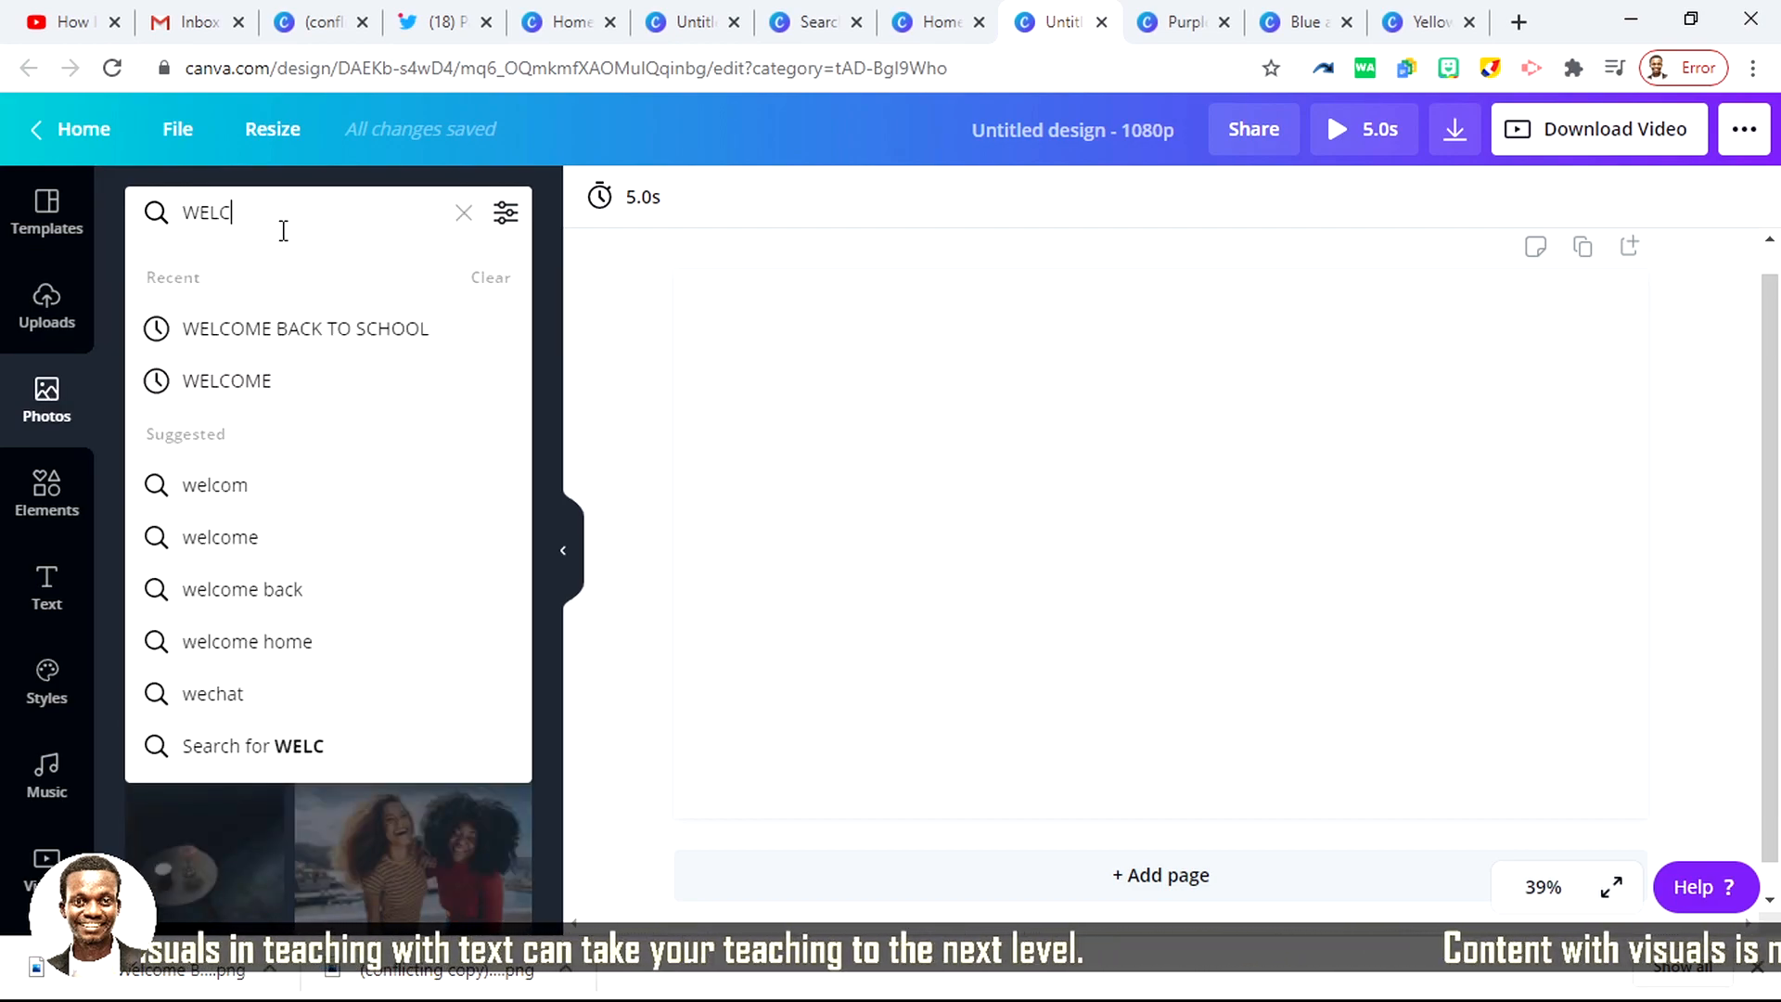
text(OME BACK T)
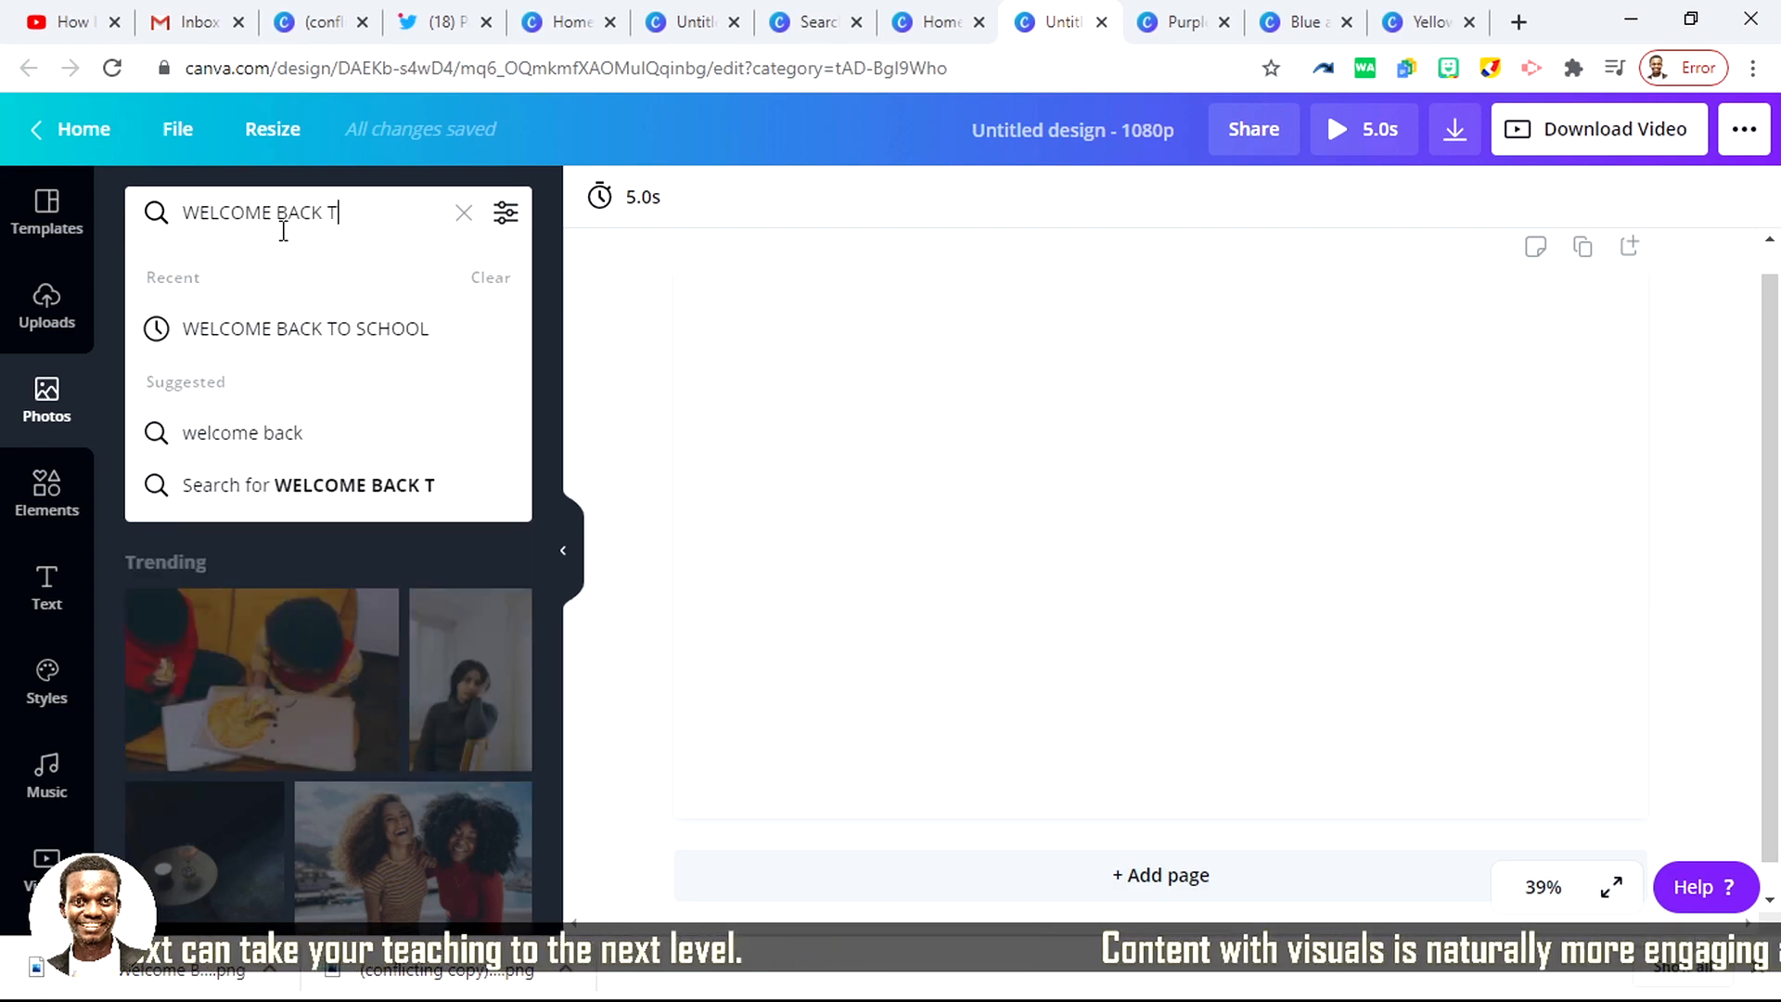
text(O SCHOOL)
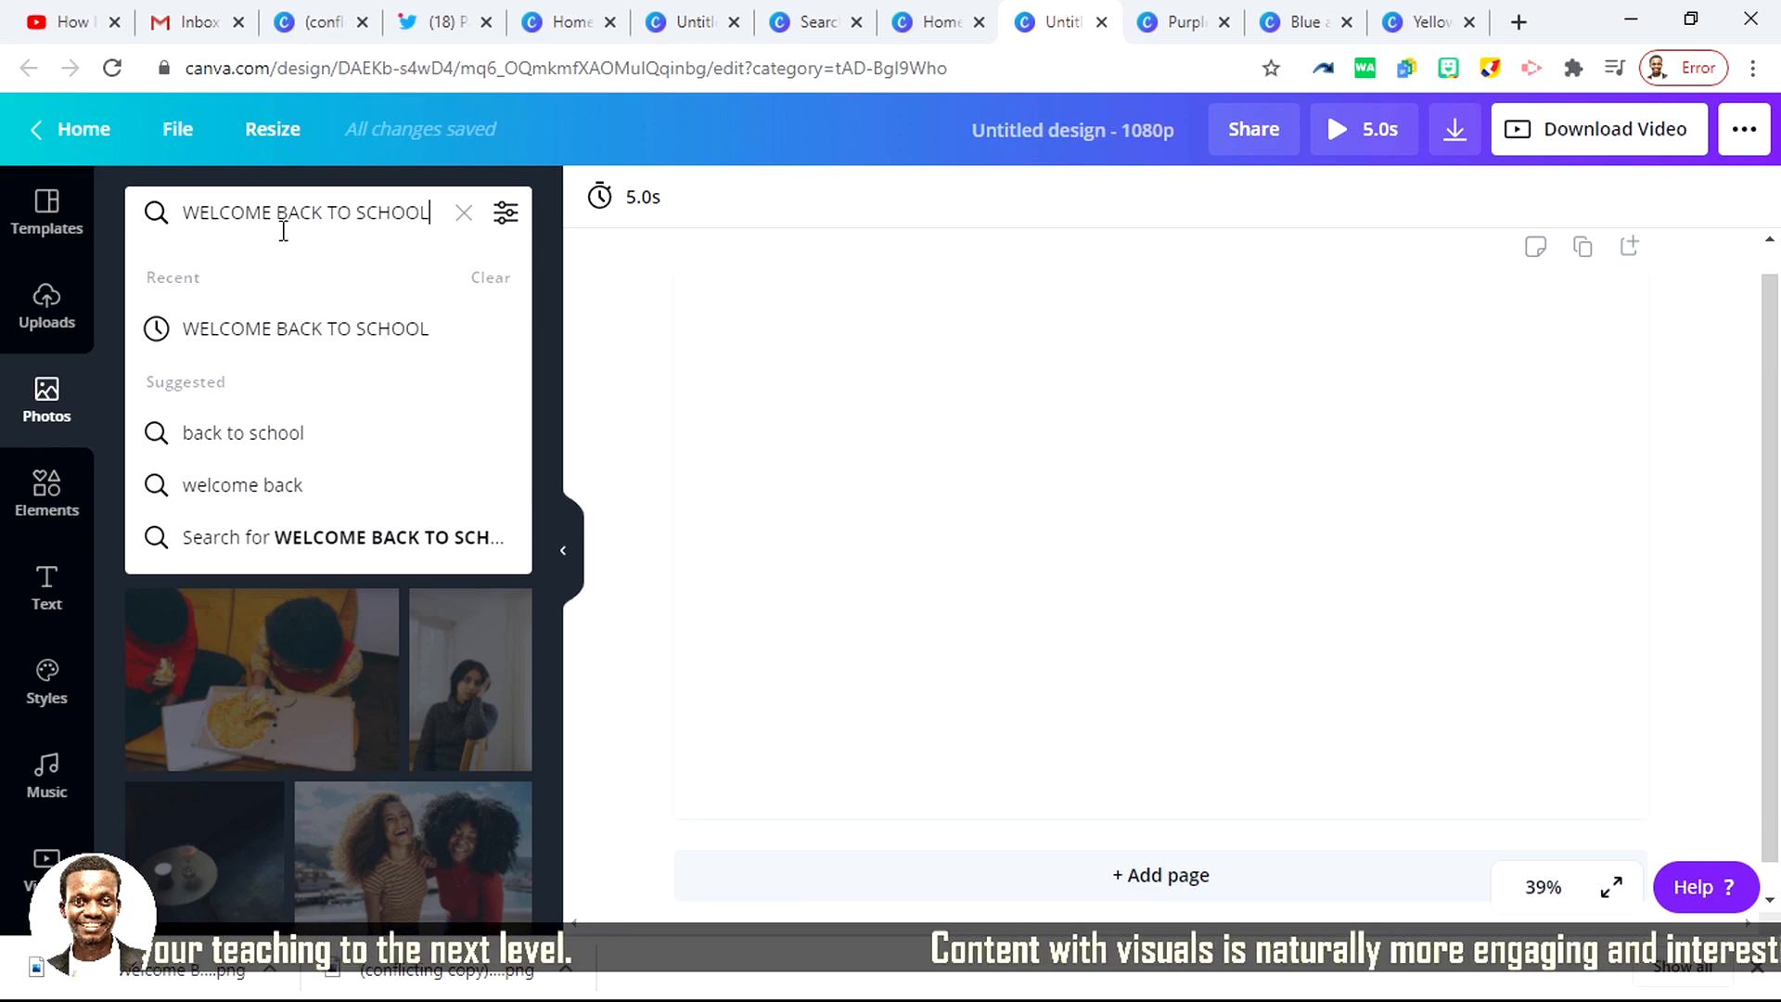
key(Return)
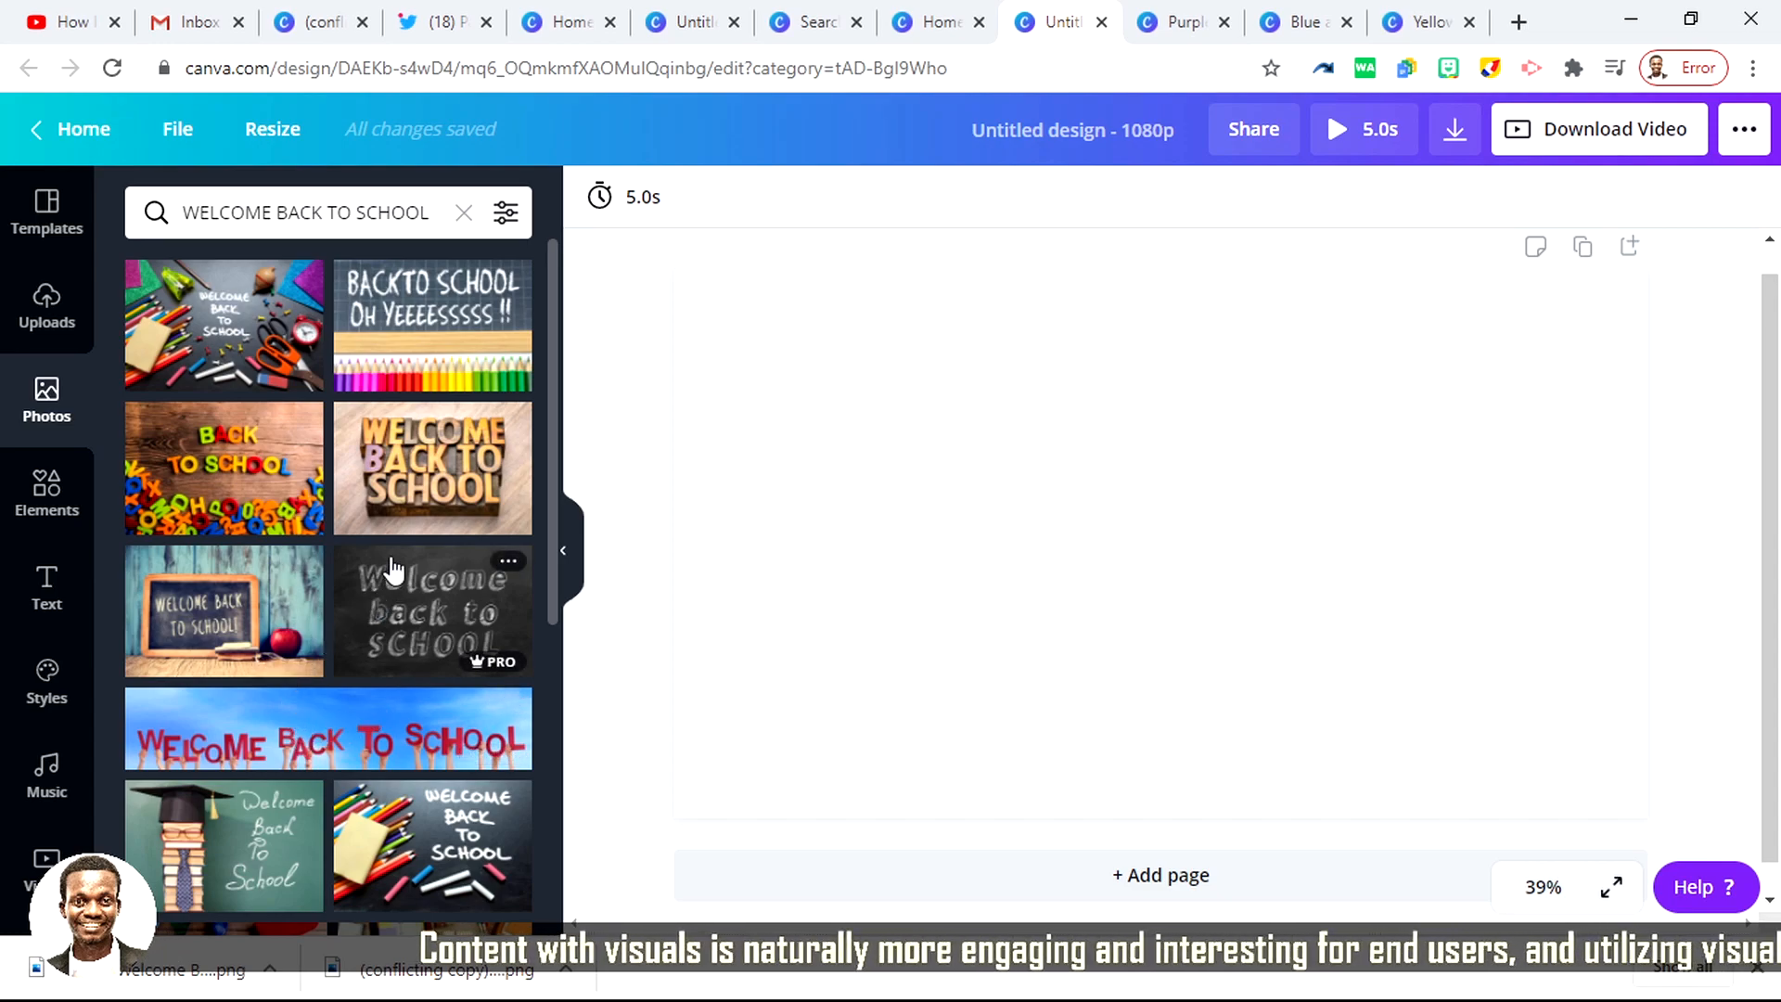
Step: Add the Welcome Back to School photo with the green face mask and enlarge it to span most of the page
scroll(393, 569, down, 6)
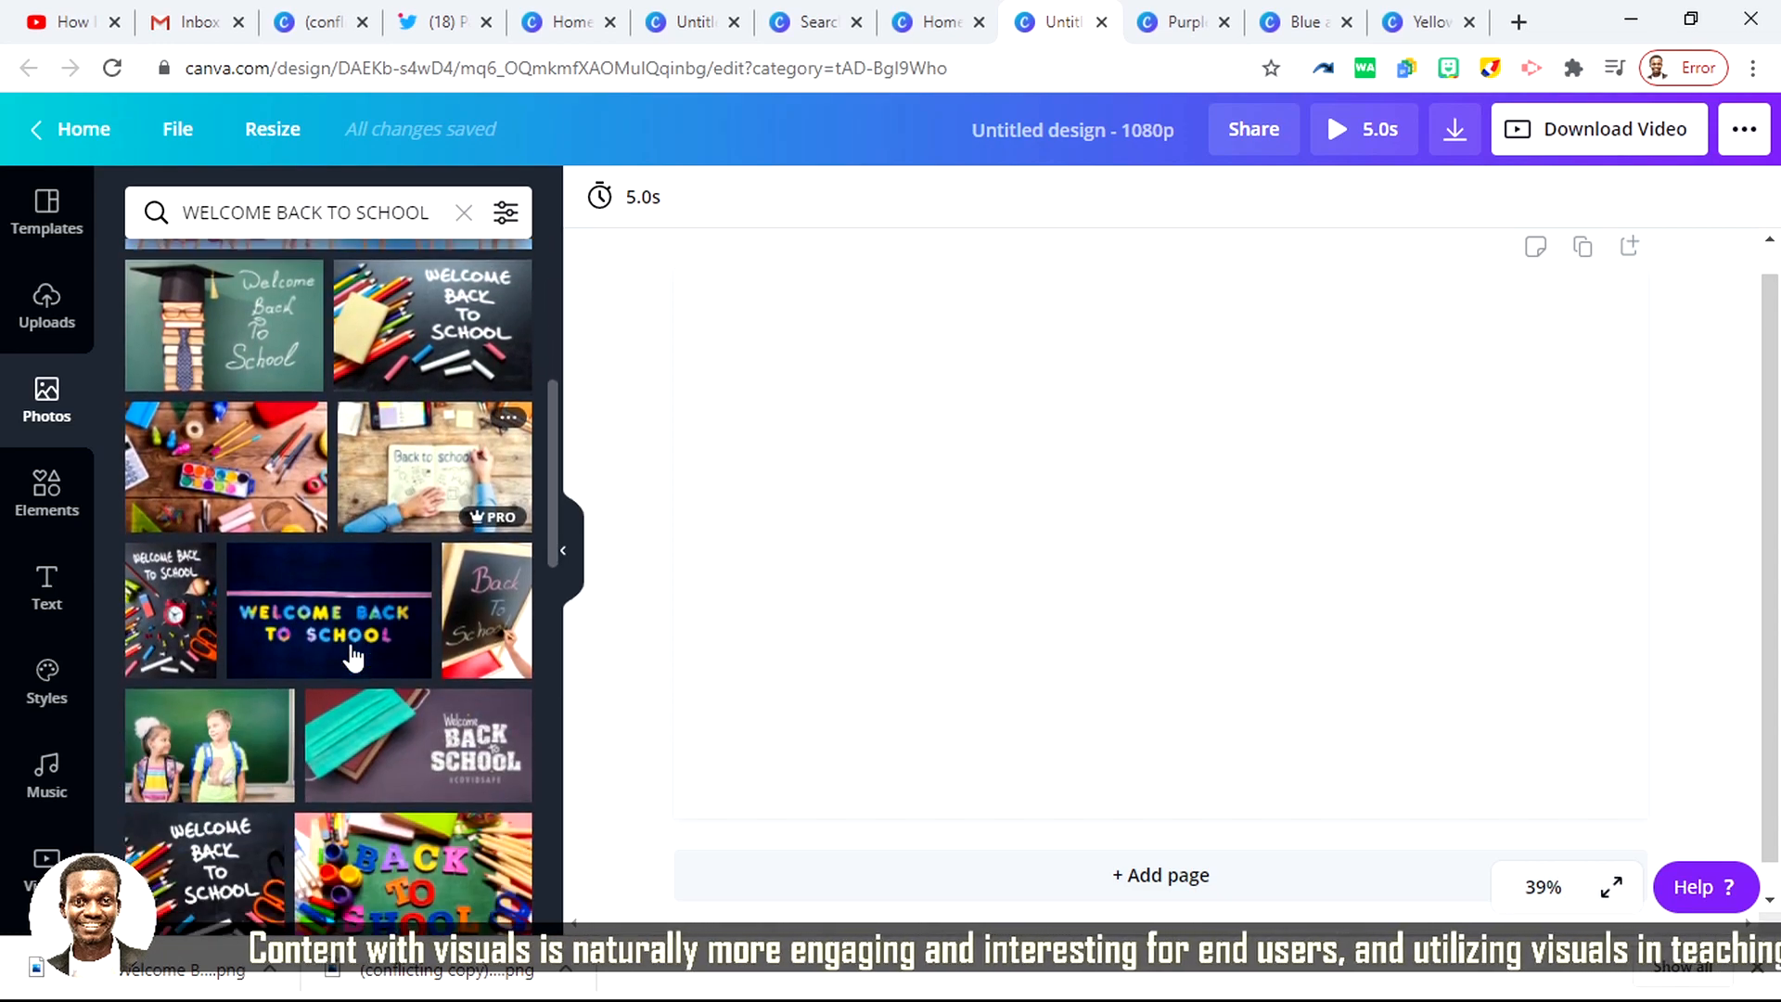
scroll(352, 657, down, 1)
scroll(341, 658, down, 3)
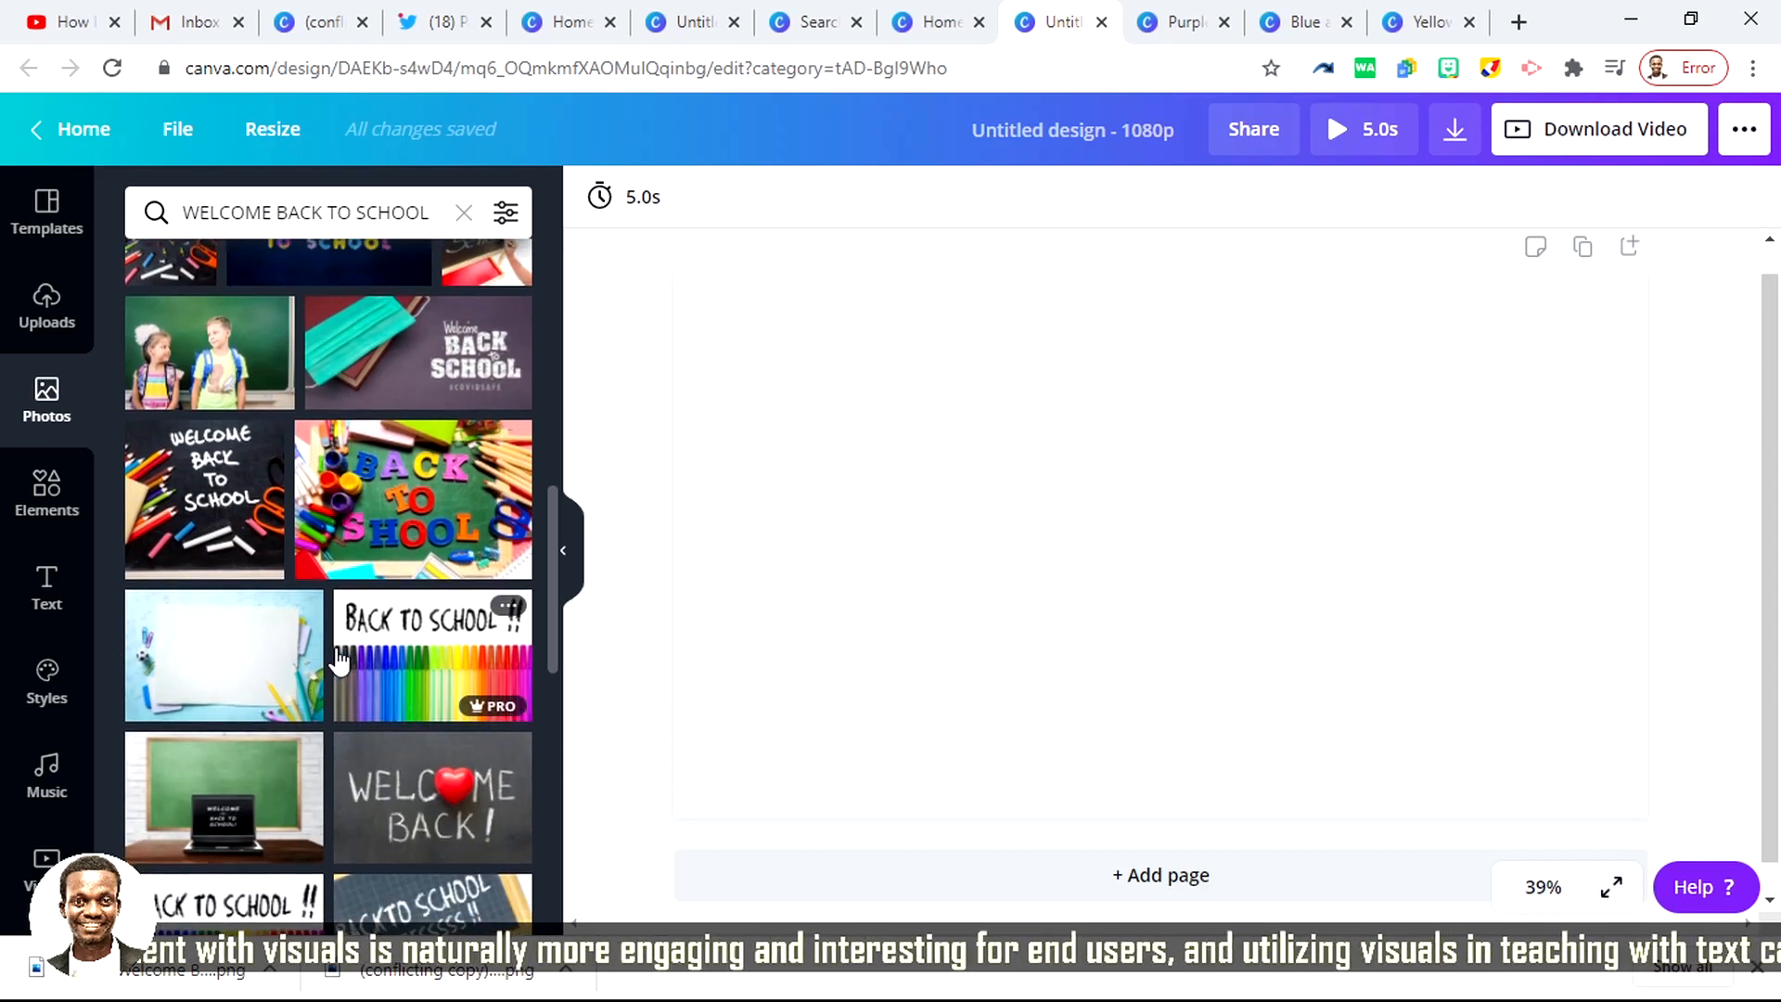
click(389, 371)
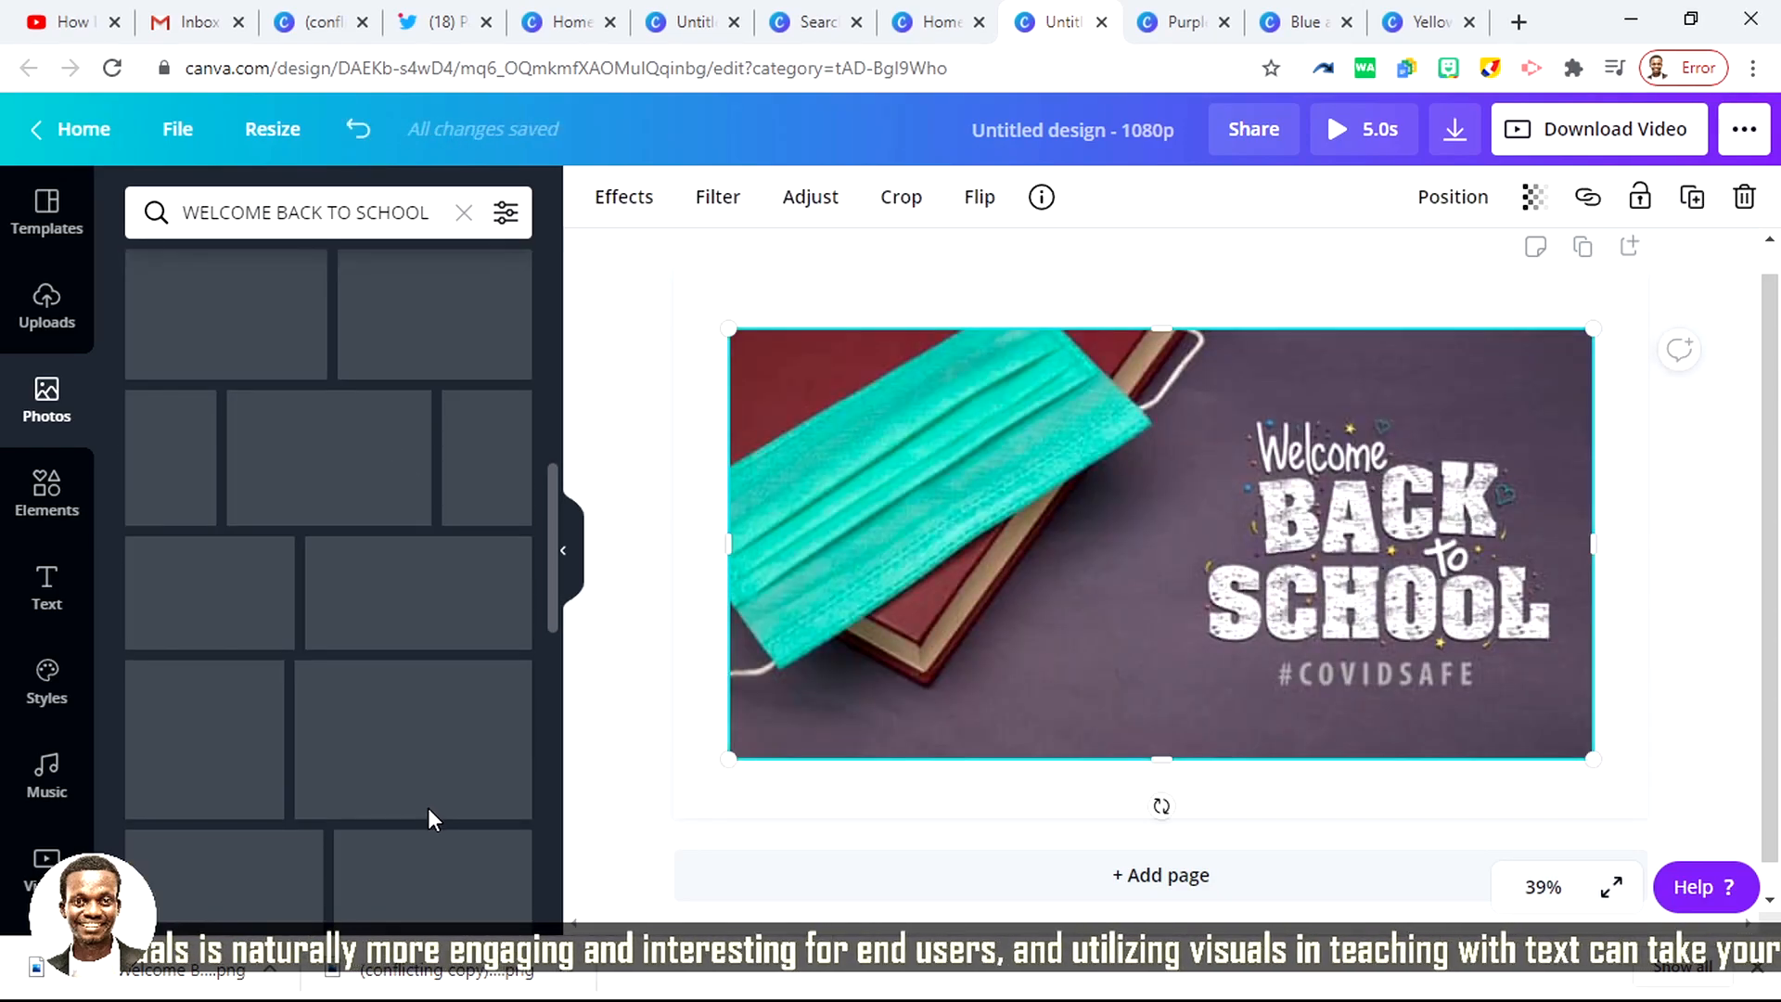
drag(726, 767, 634, 817)
drag(747, 727, 777, 713)
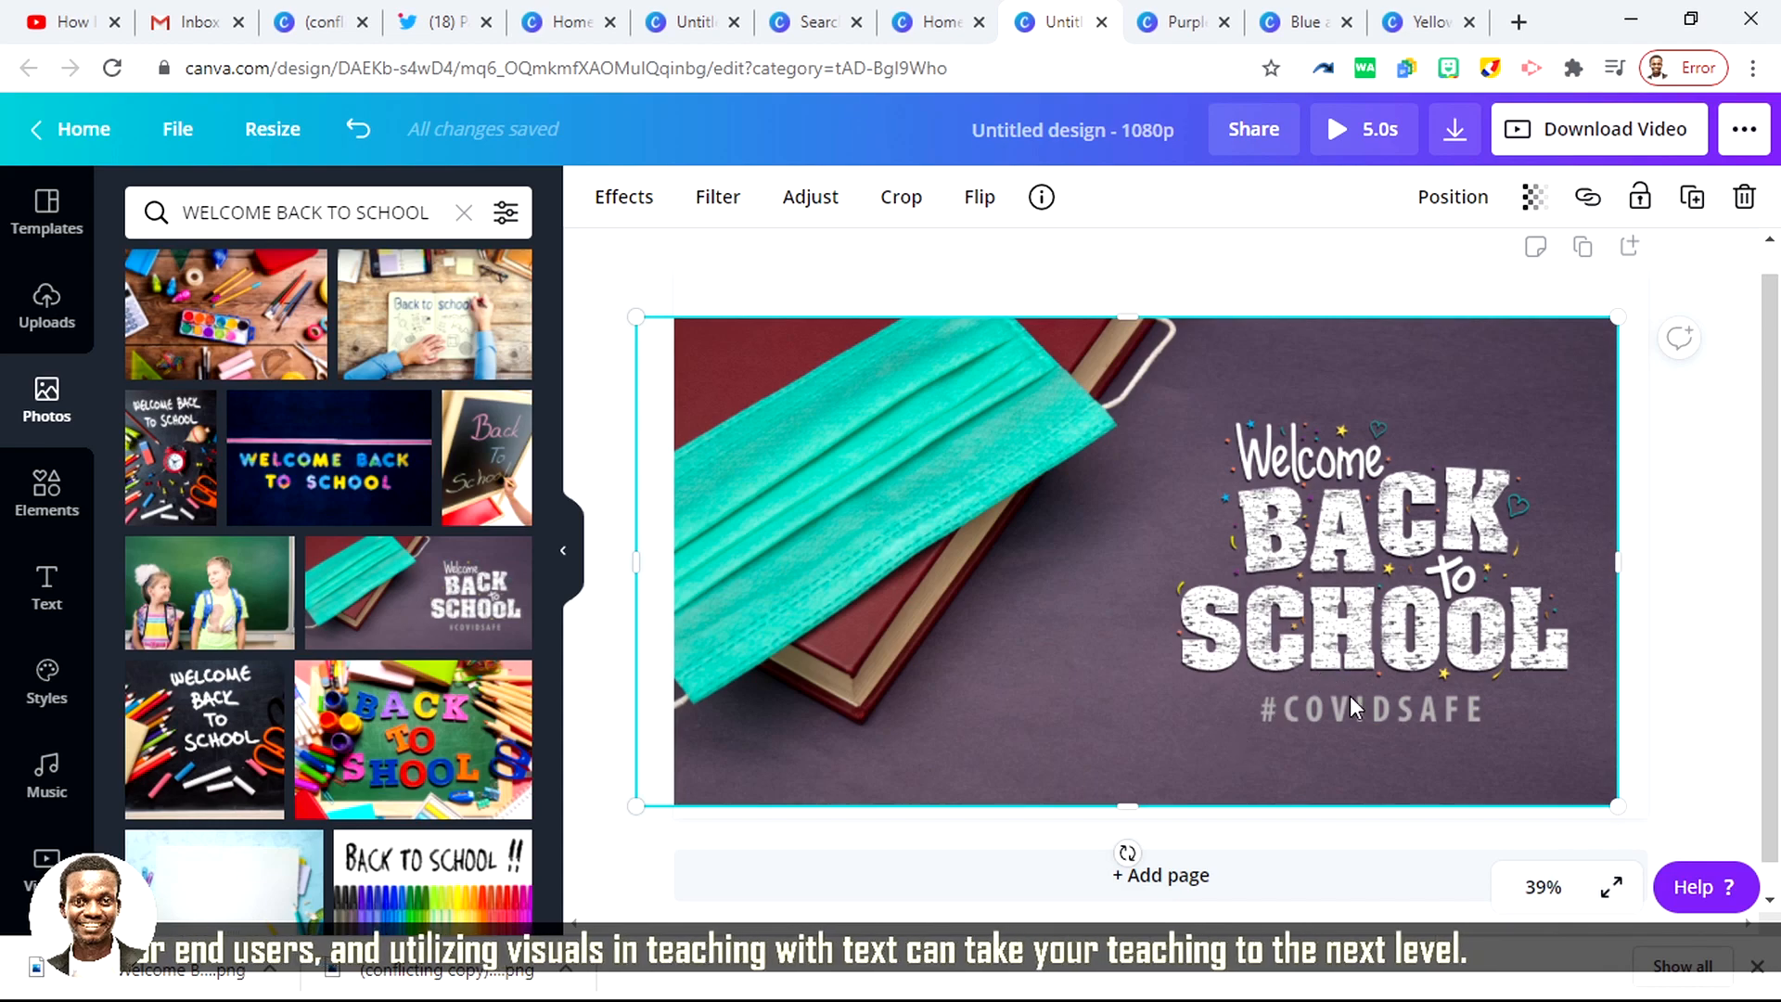
drag(1473, 666, 1491, 666)
Step: Replace the face mask photo with the blank notebook and coloured pencils photo, and enlarge it to cover the whole page
scroll(401, 694, down, 5)
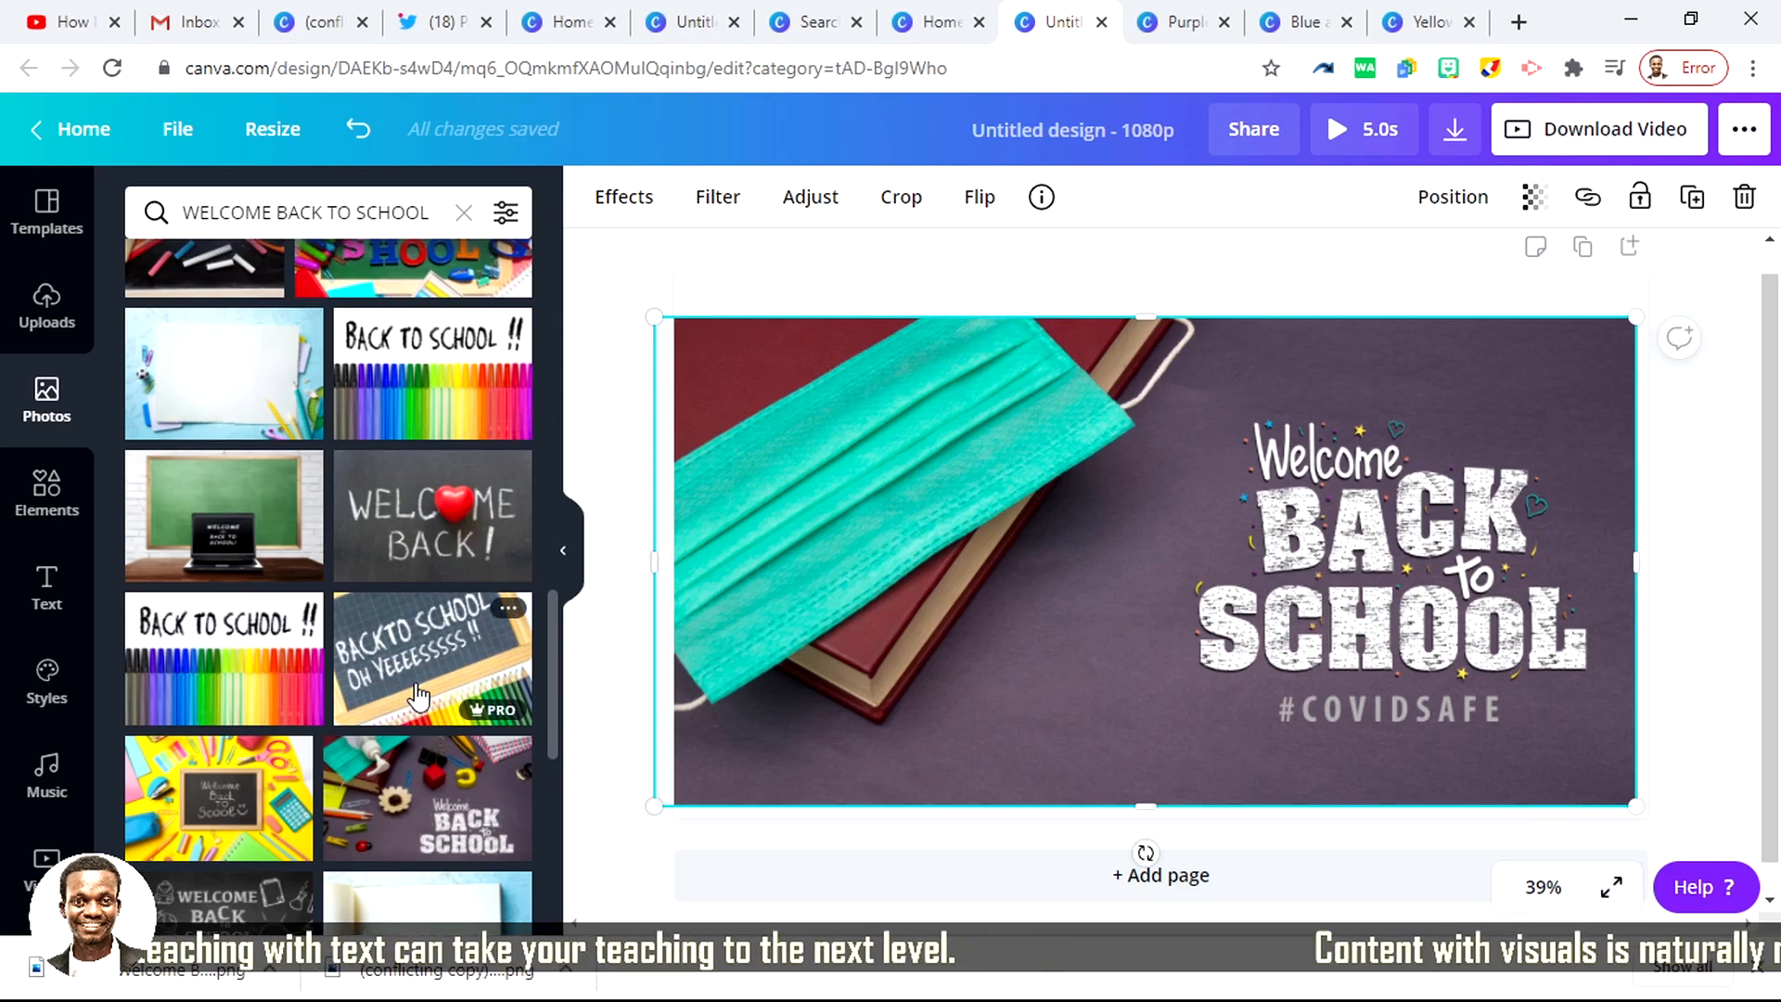
scroll(418, 695, down, 4)
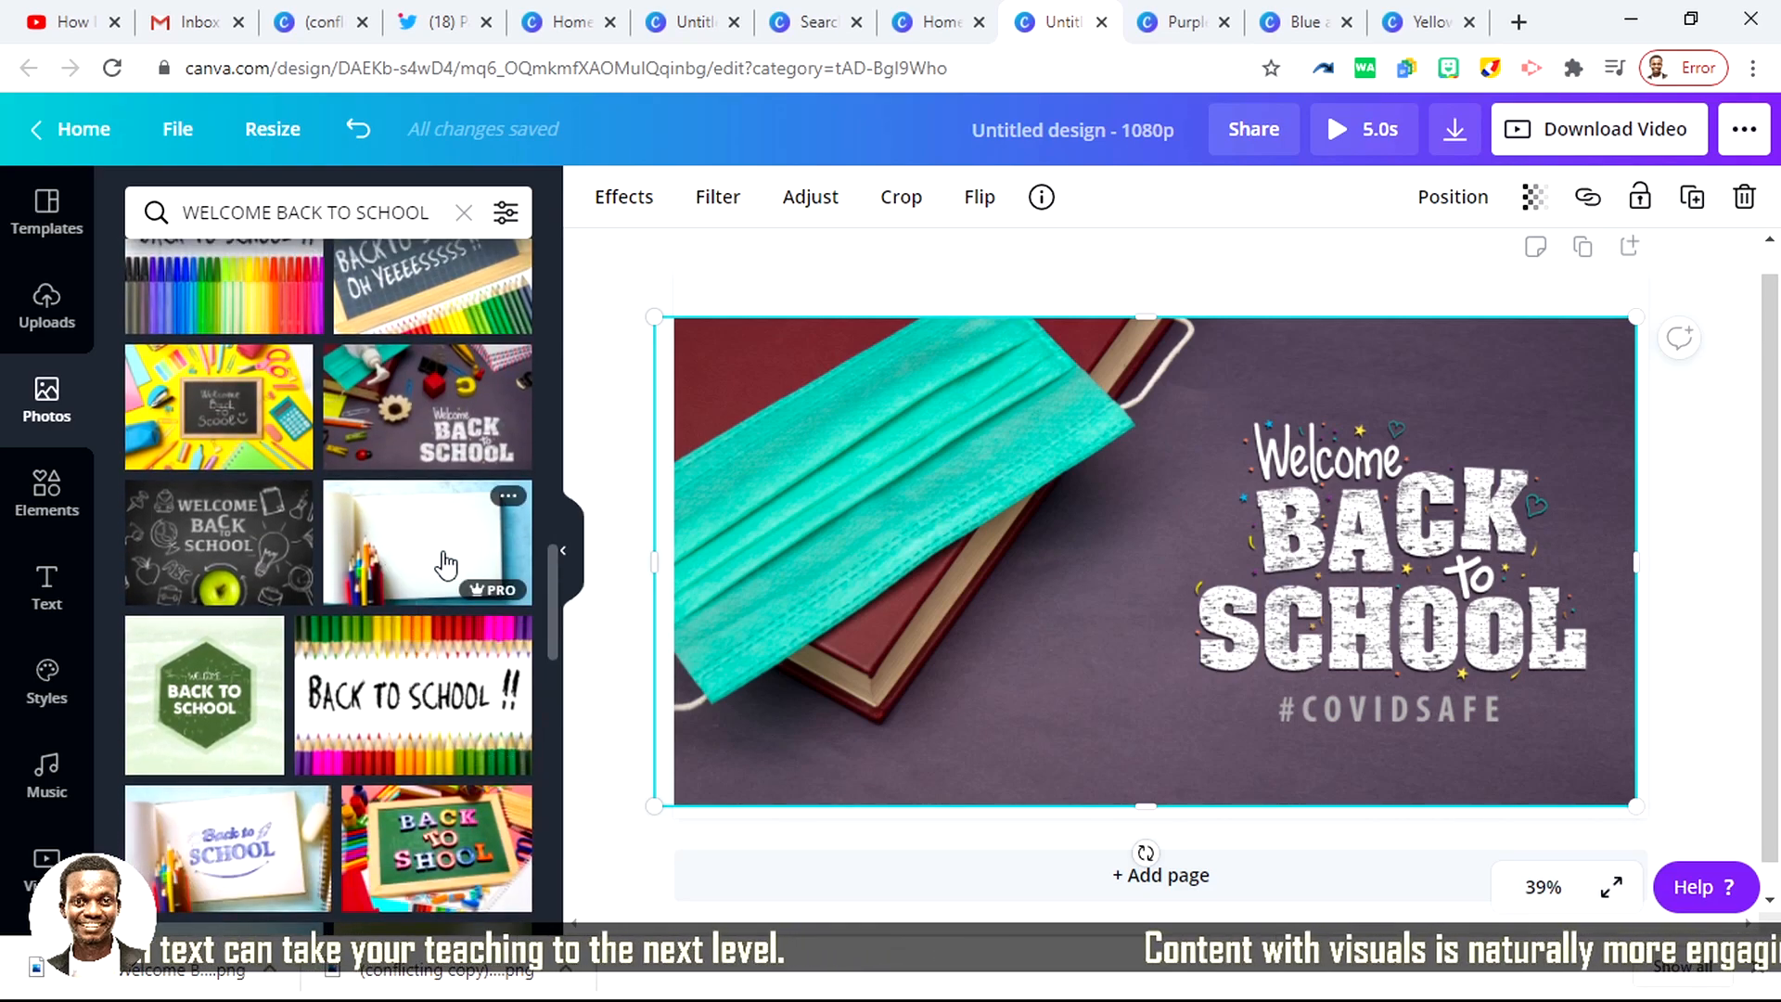
click(422, 550)
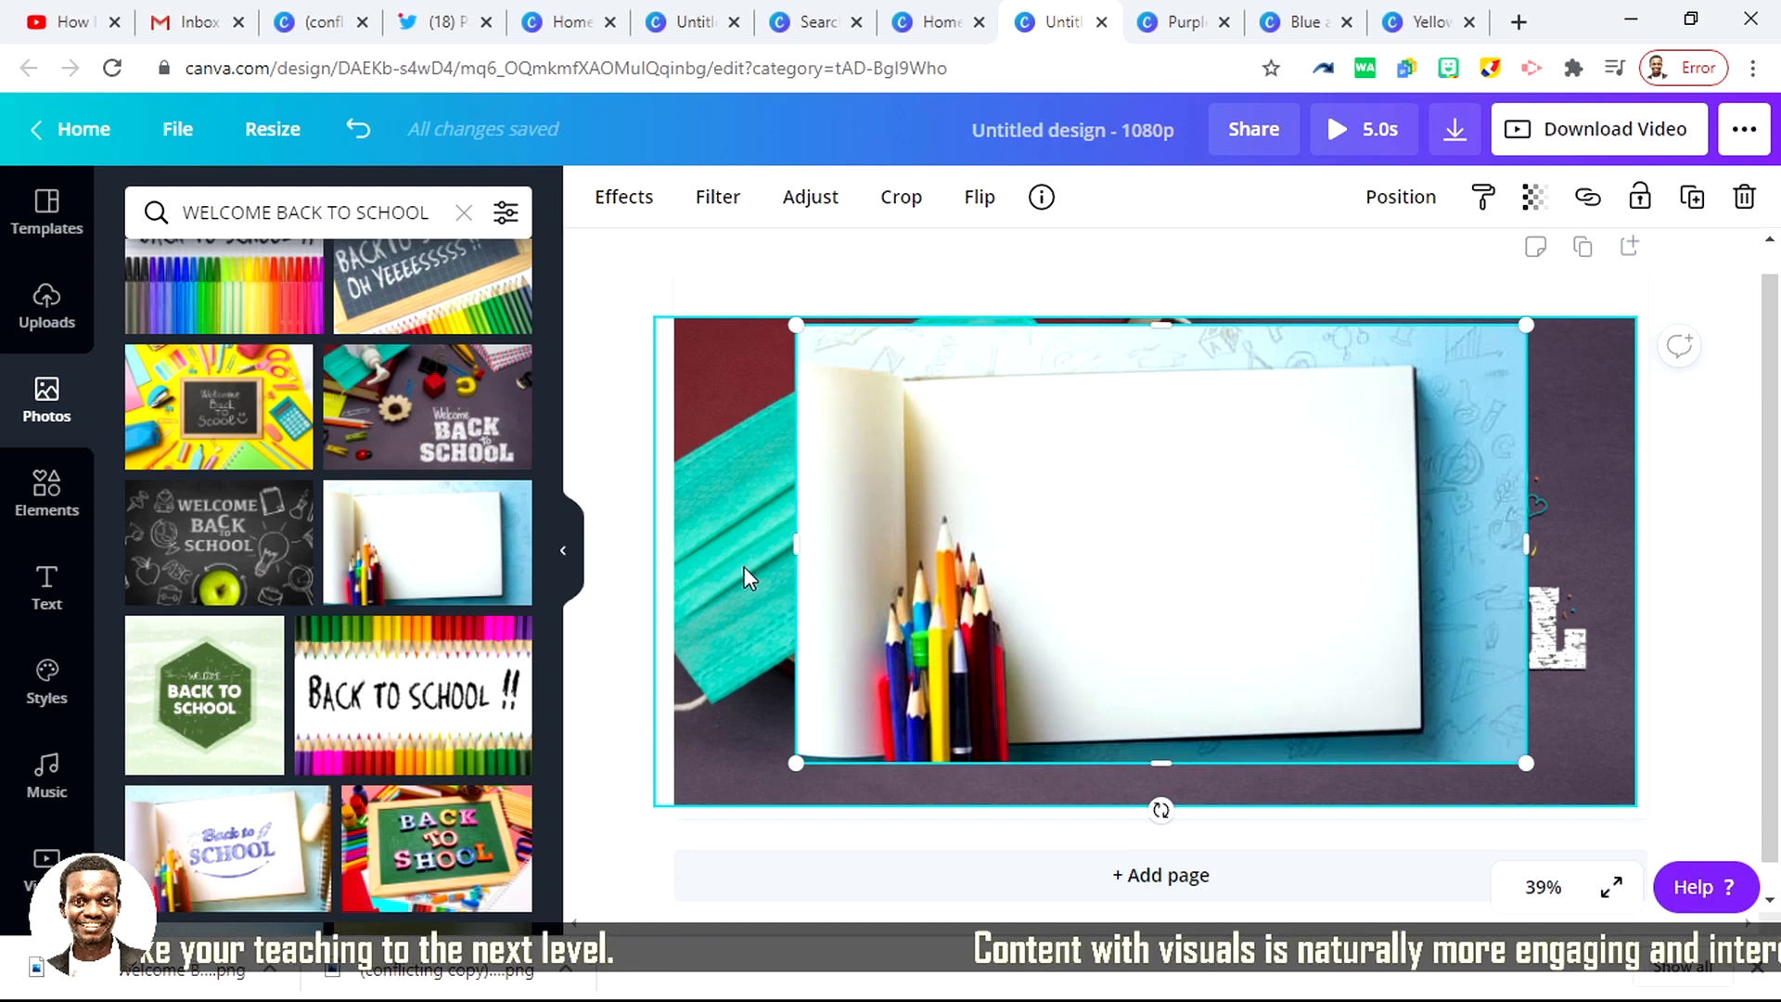
key(Delete)
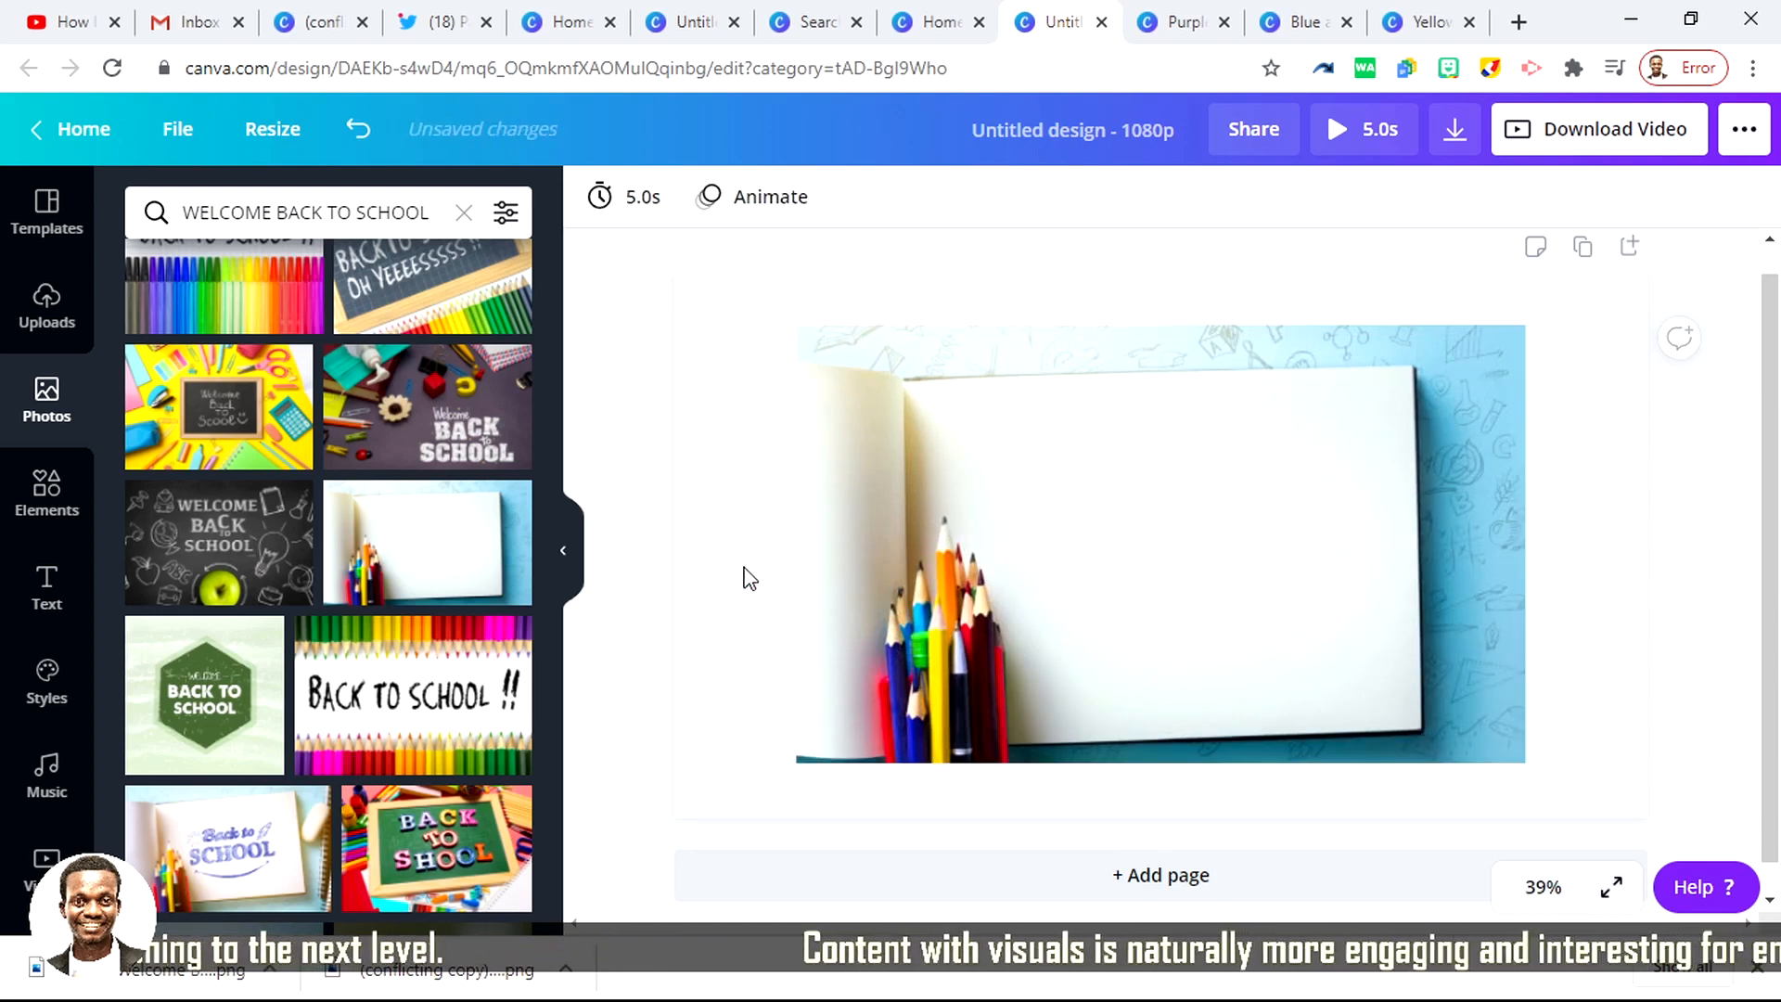
drag(980, 600, 859, 547)
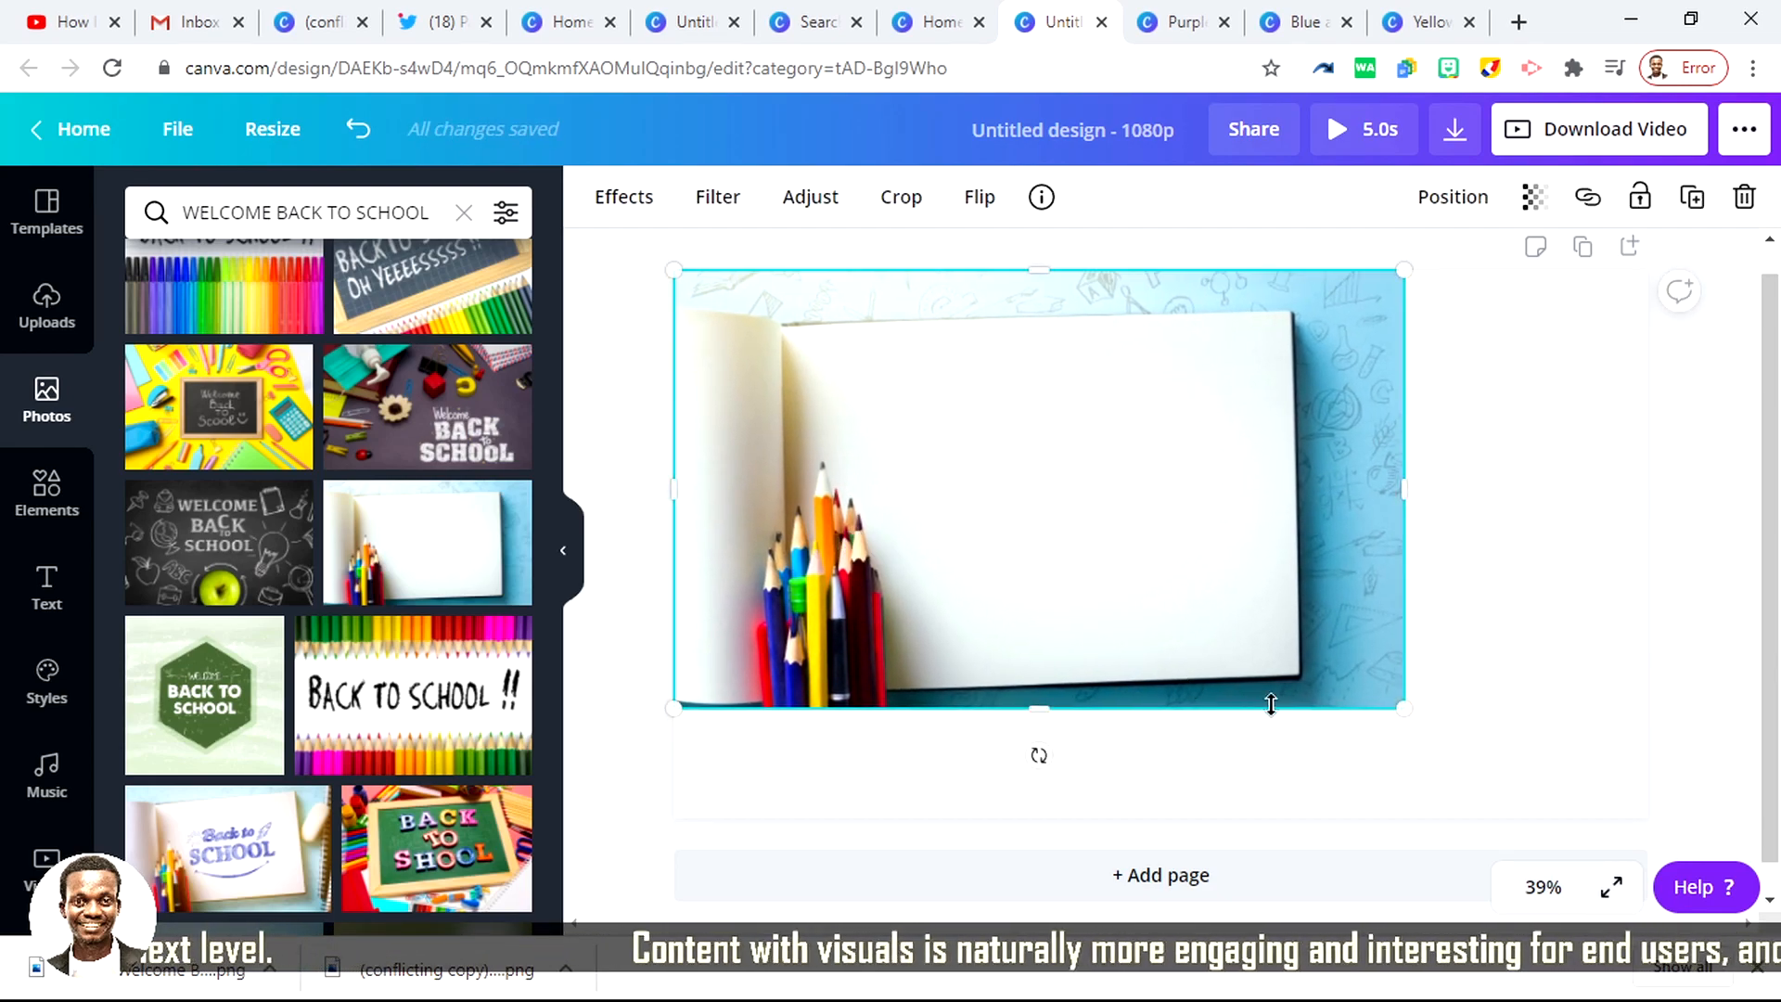
drag(1406, 713, 1599, 752)
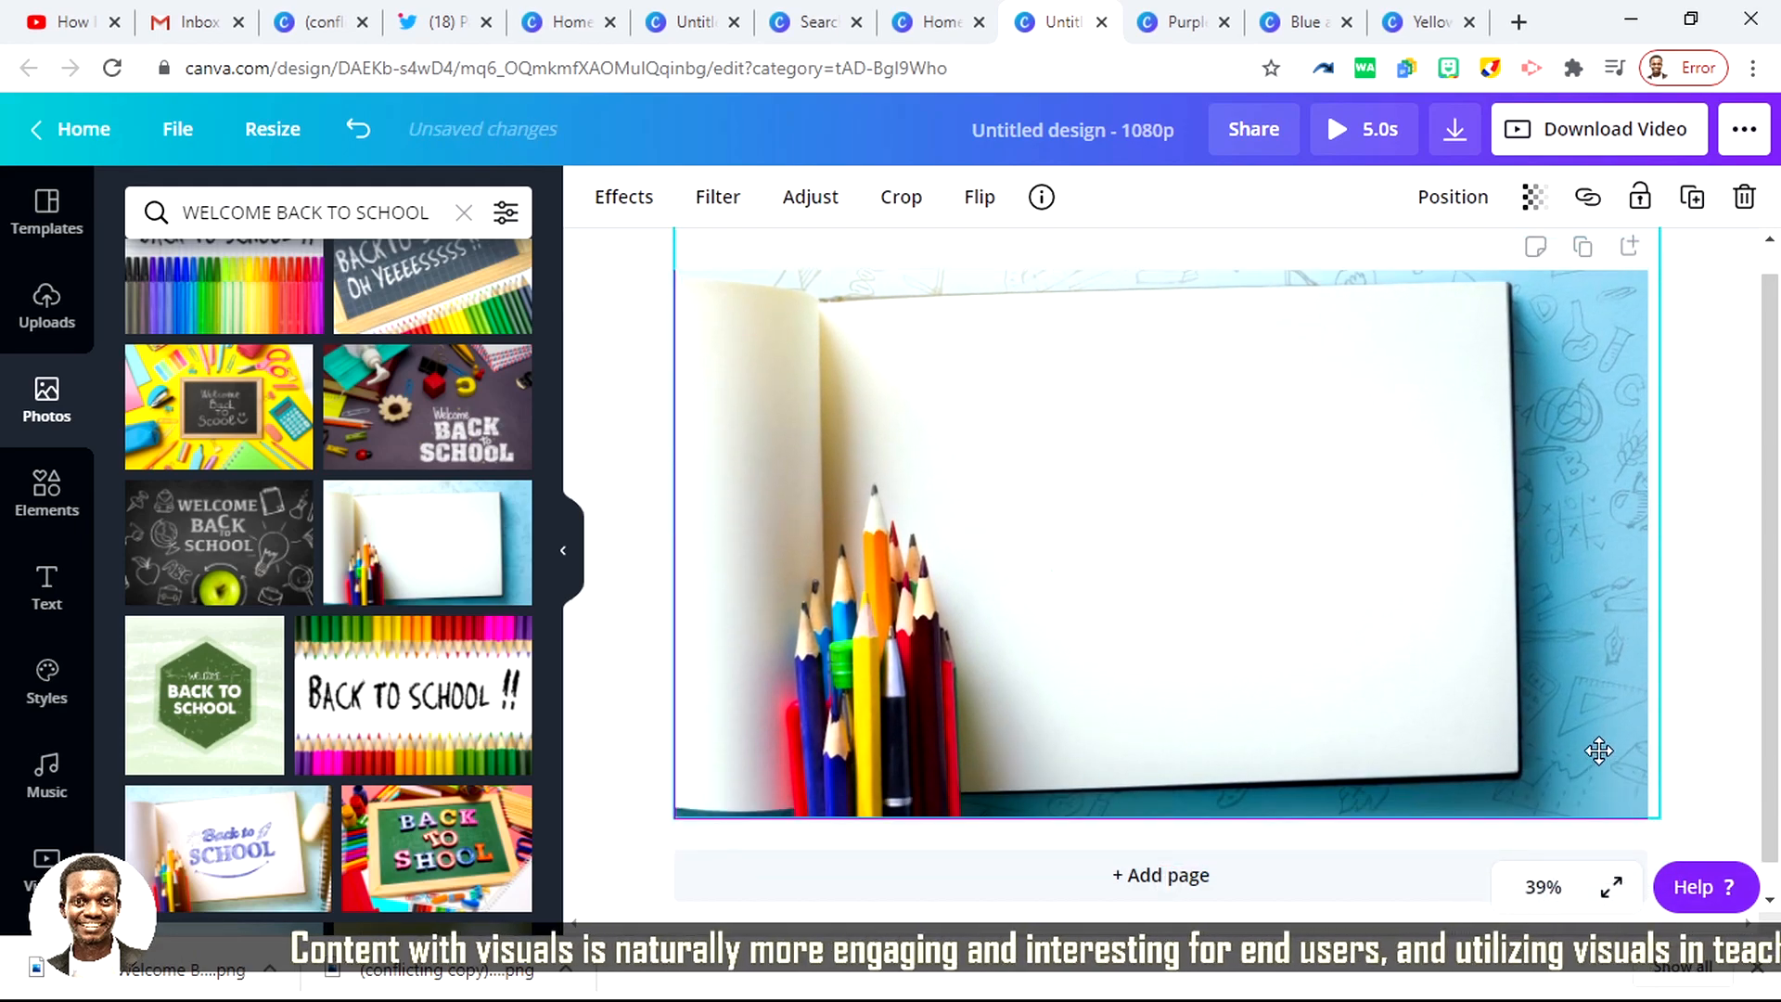
click(1732, 665)
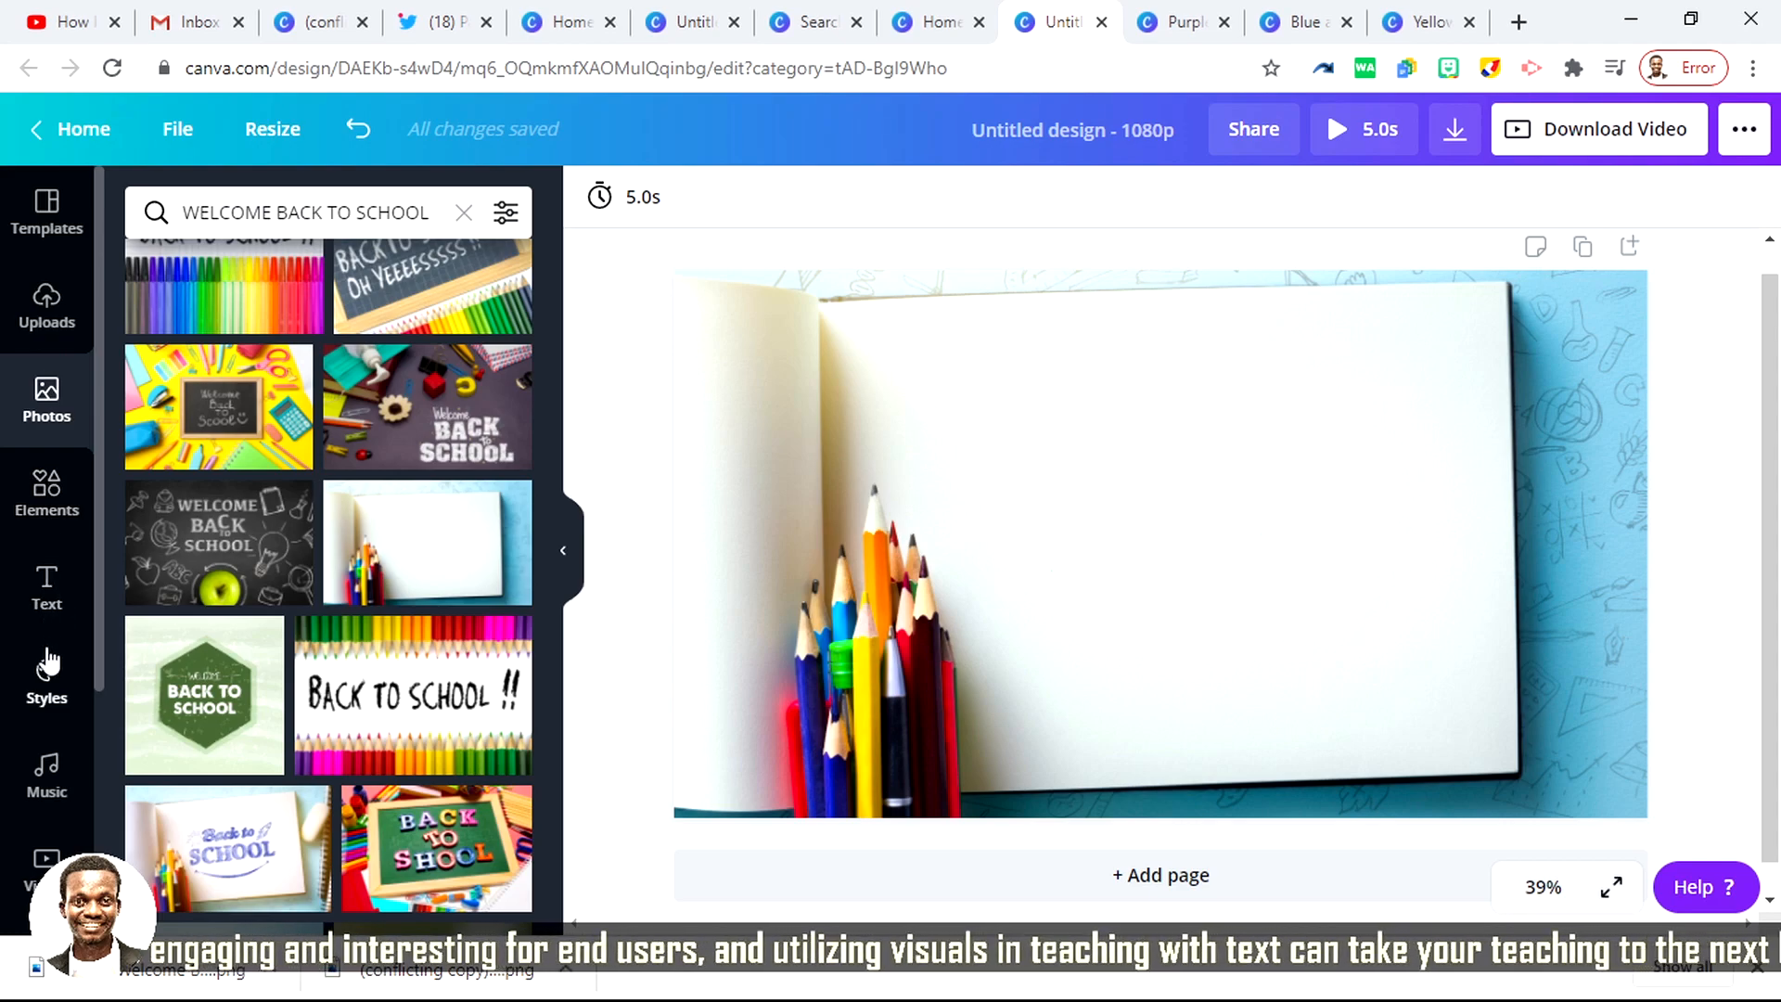
Step: Search the elements library for "FRAMES"
click(44, 496)
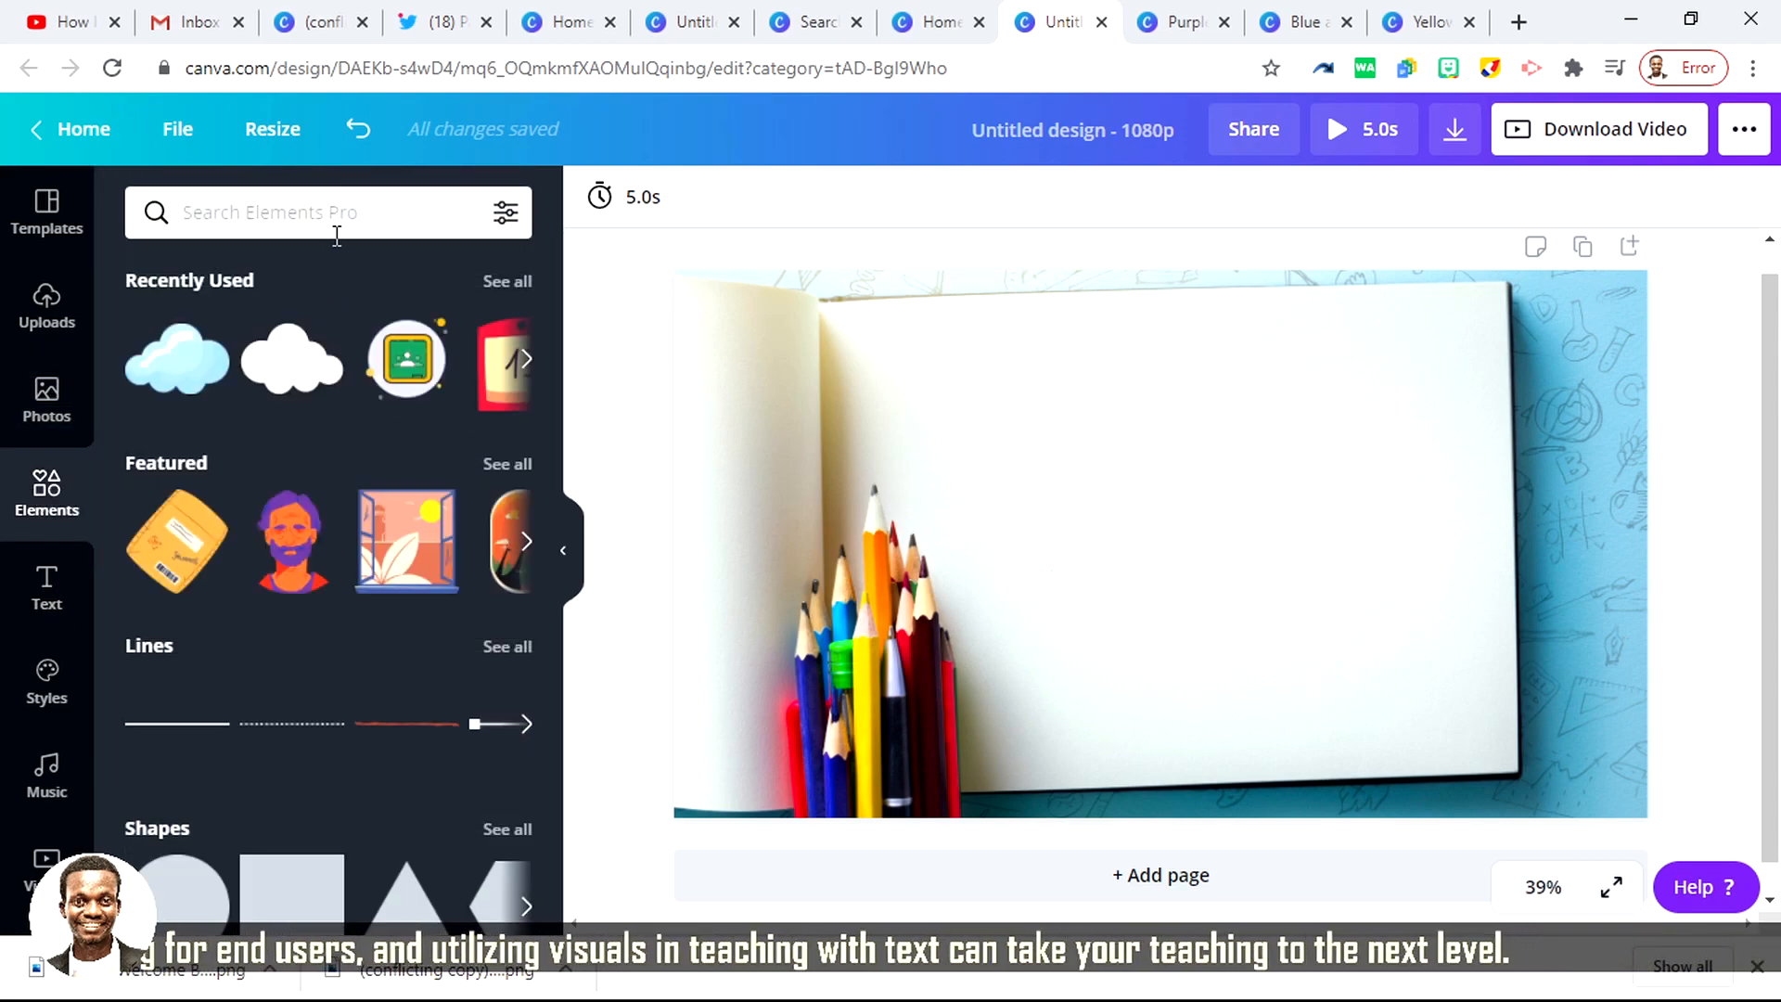
click(358, 214)
text(F)
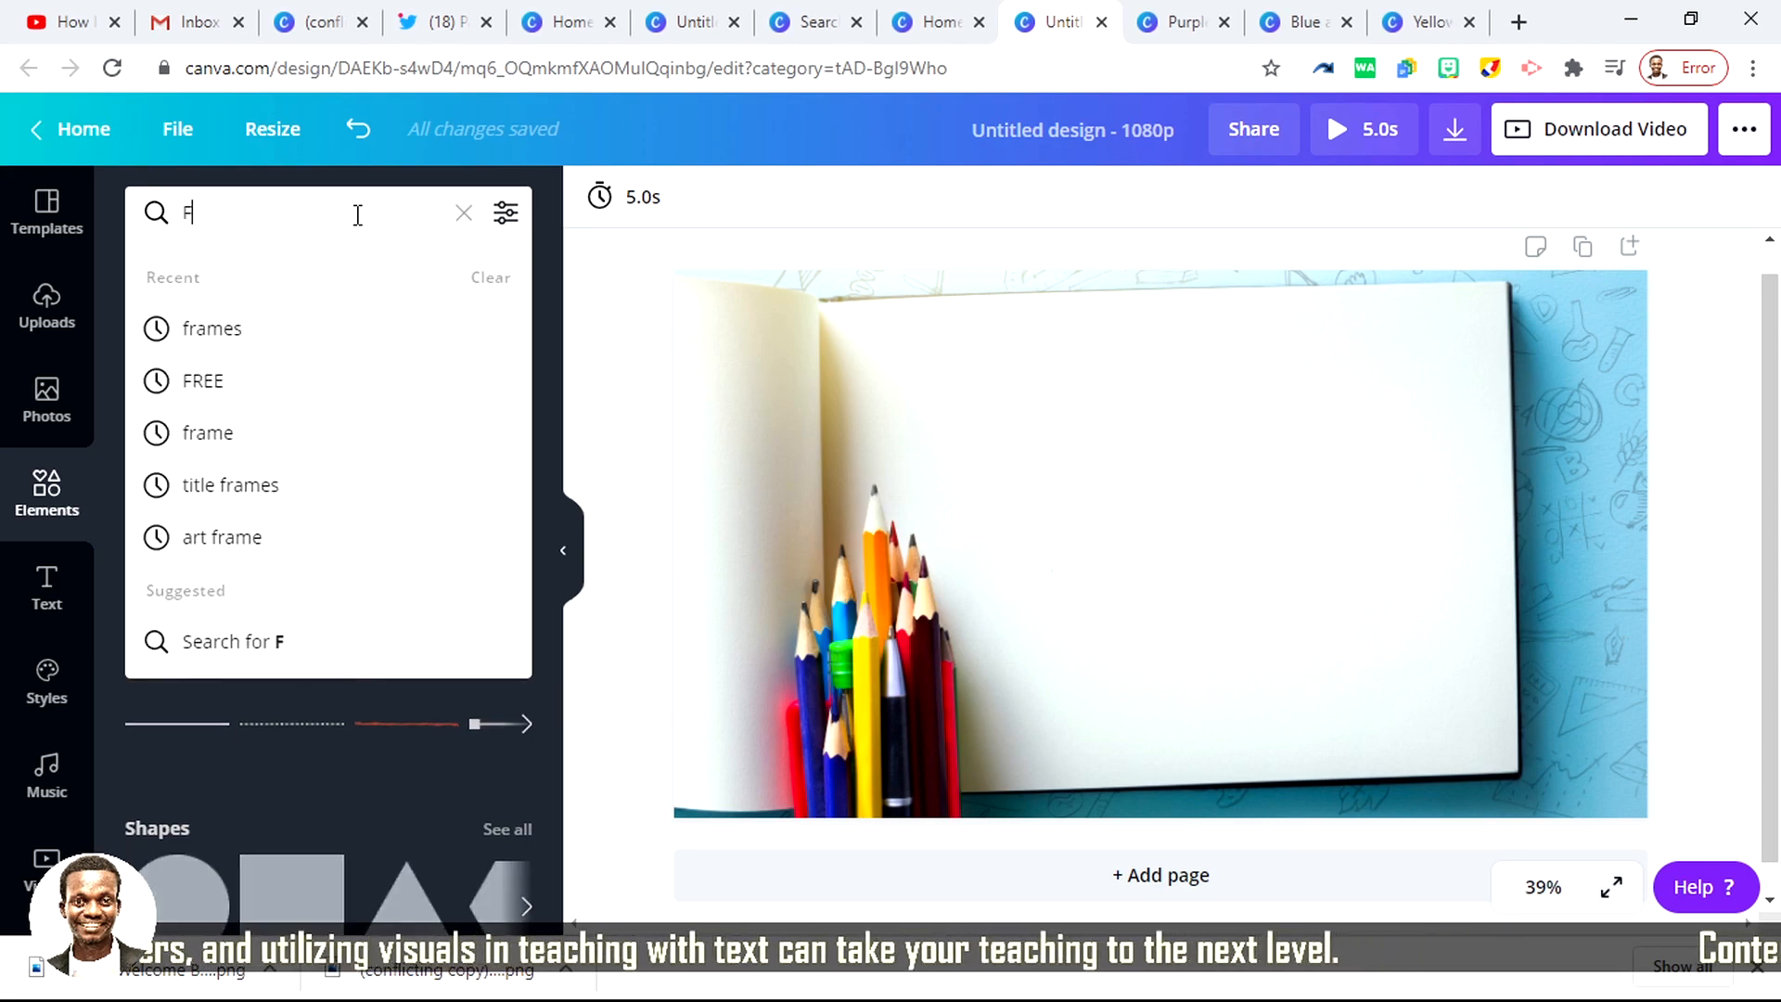
text(RAMES)
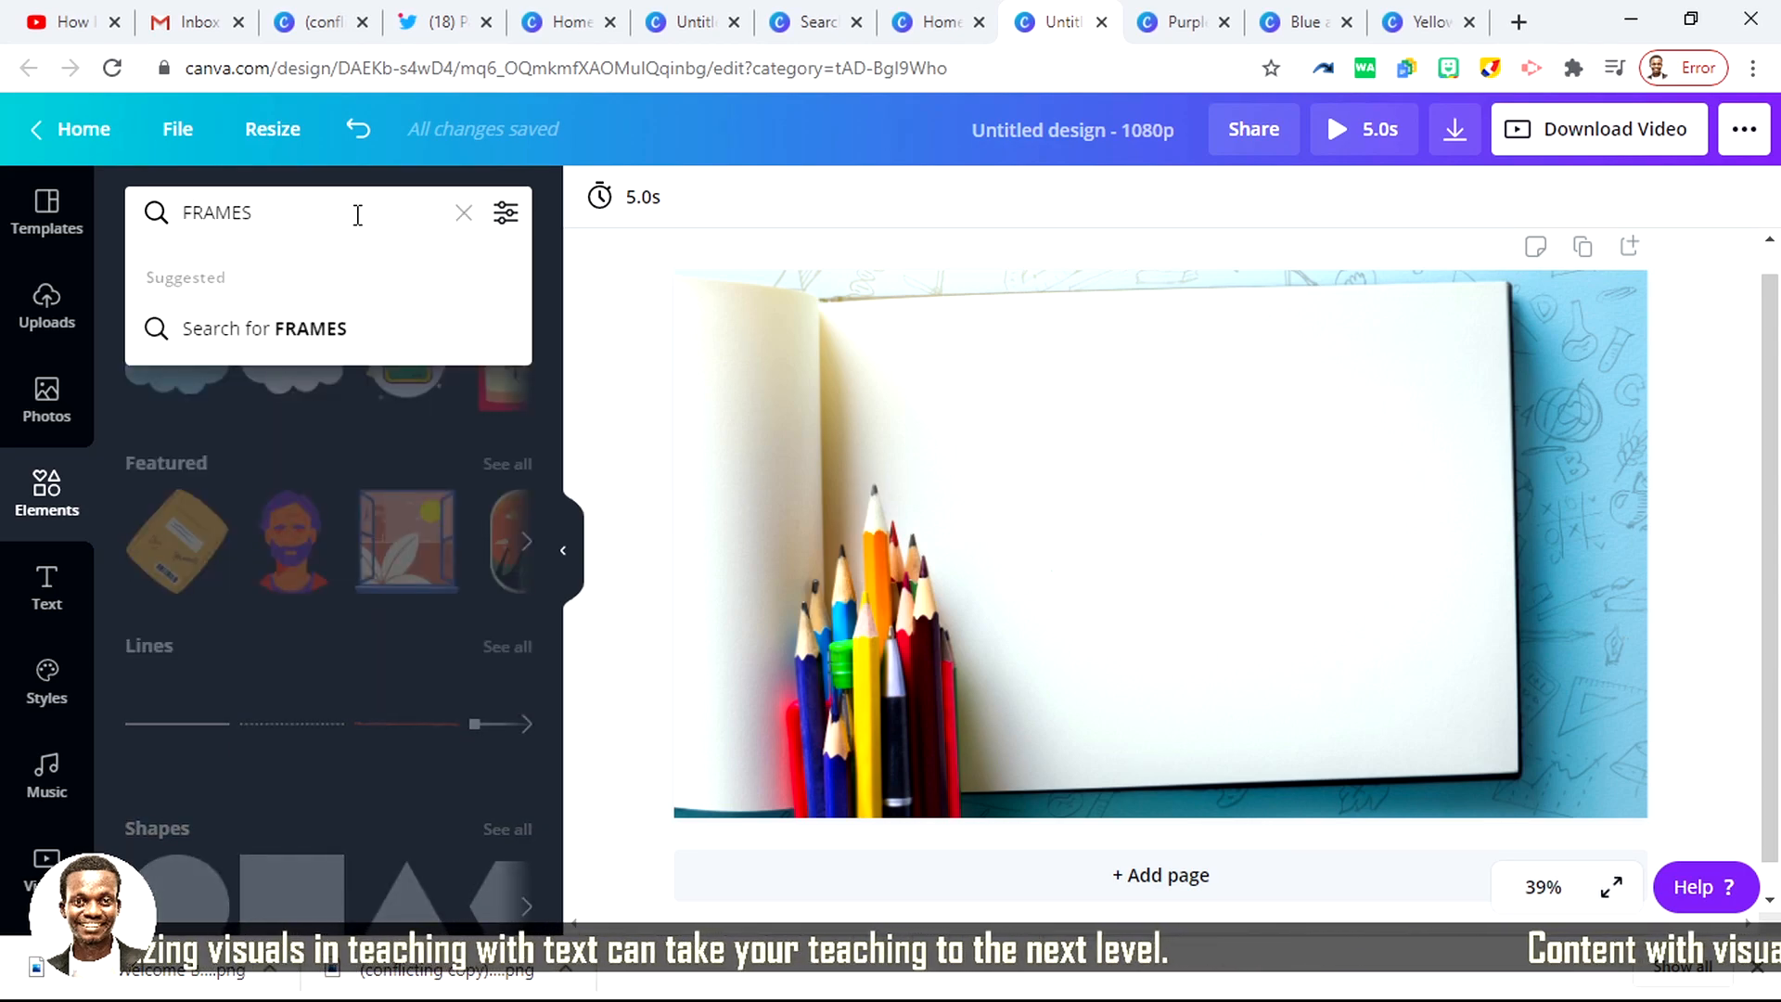
key(Return)
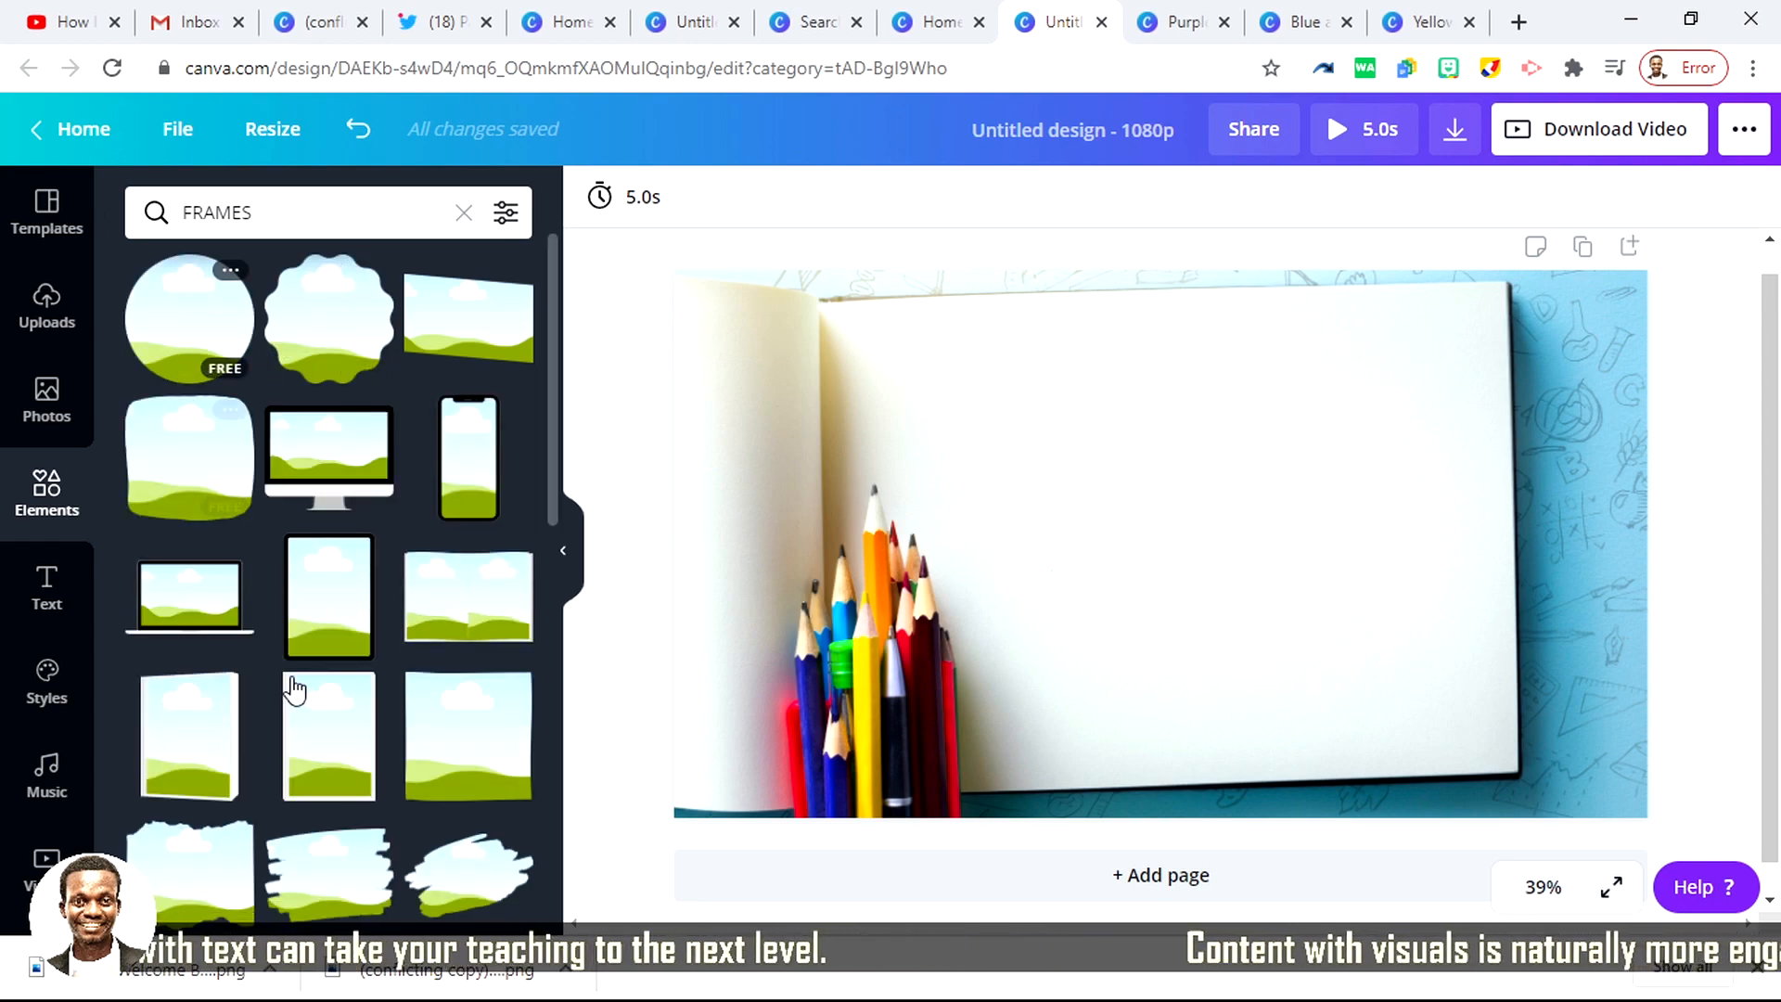
Step: Add the smartphone frame, resize it to fit the notebook page, and place it just right of the pencils
scroll(397, 556, down, 2)
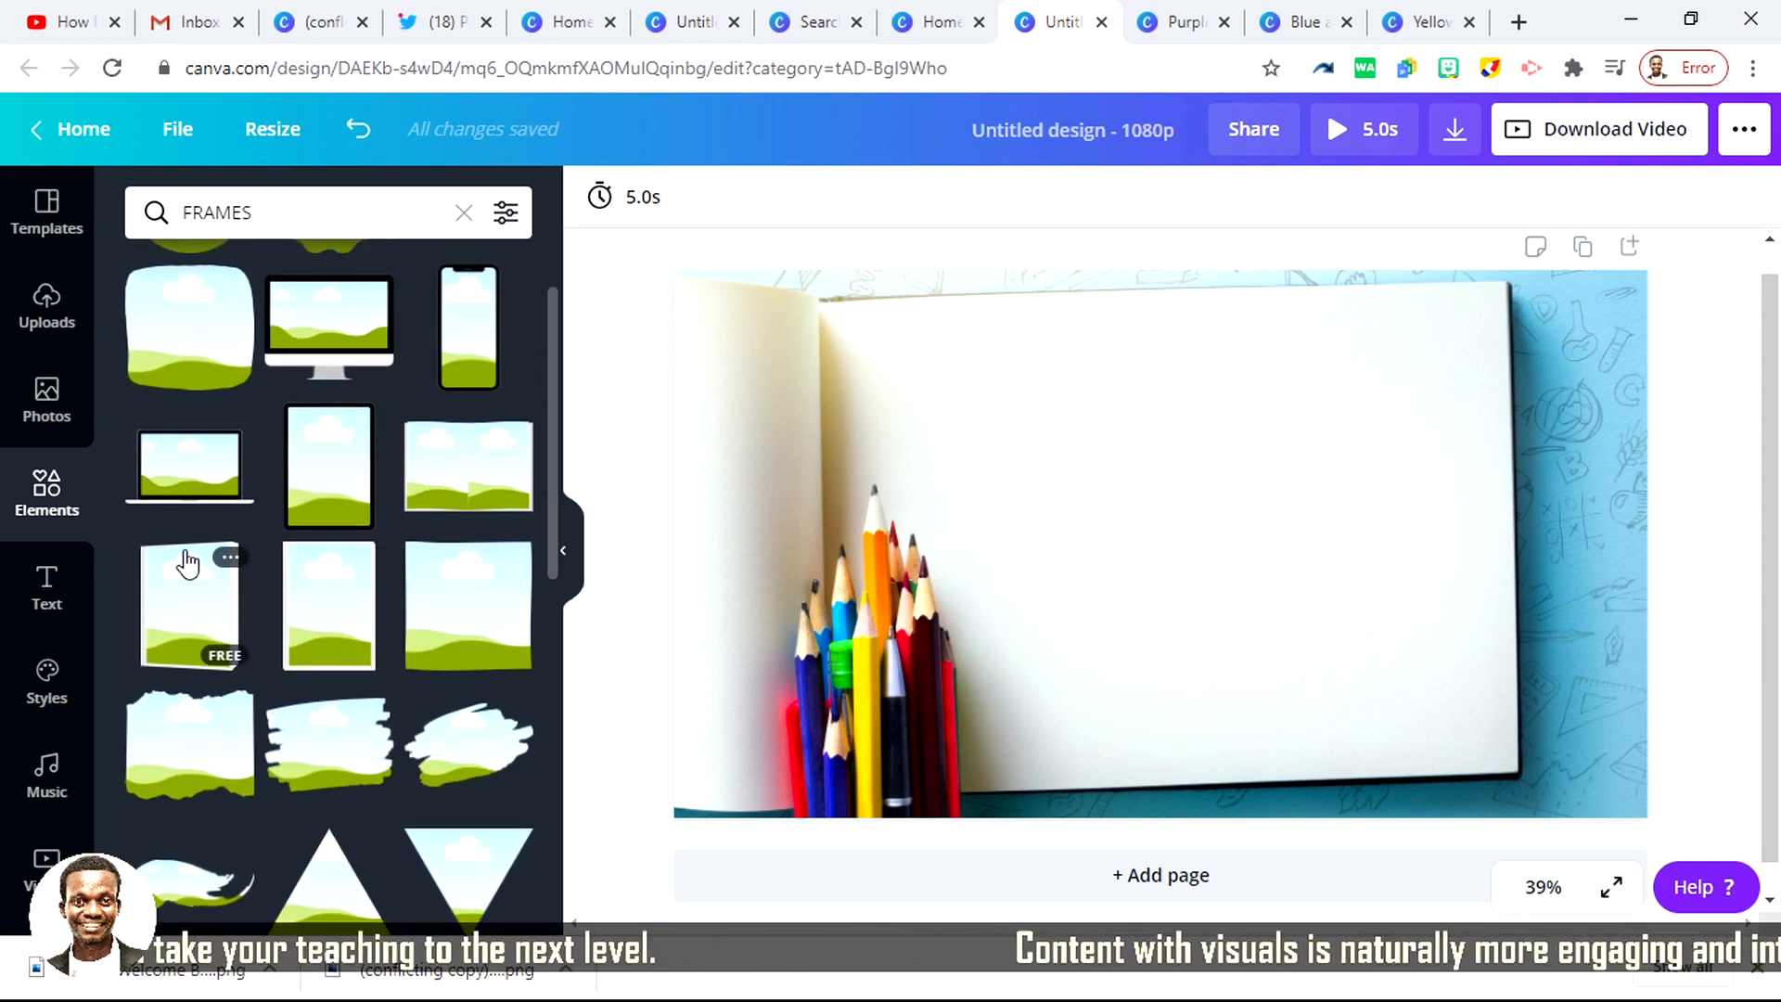
scroll(187, 561, down, 2)
scroll(187, 562, up, 3)
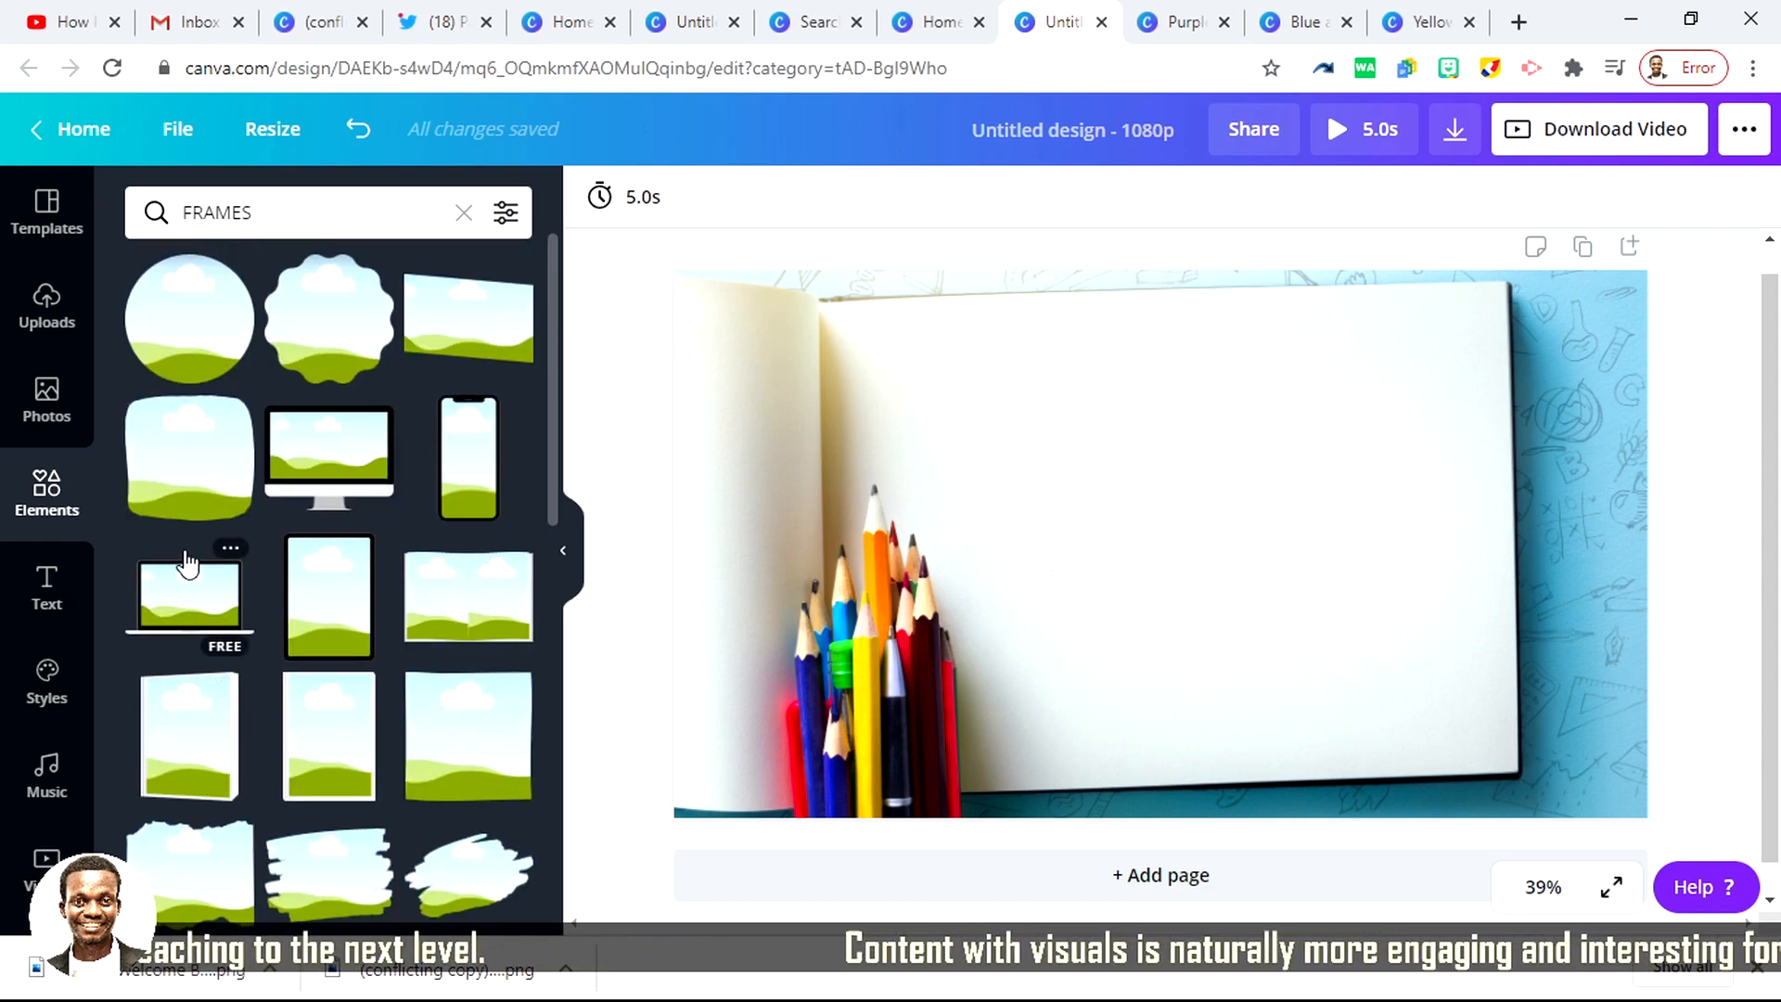
scroll(191, 457, down, 3)
scroll(375, 458, up, 3)
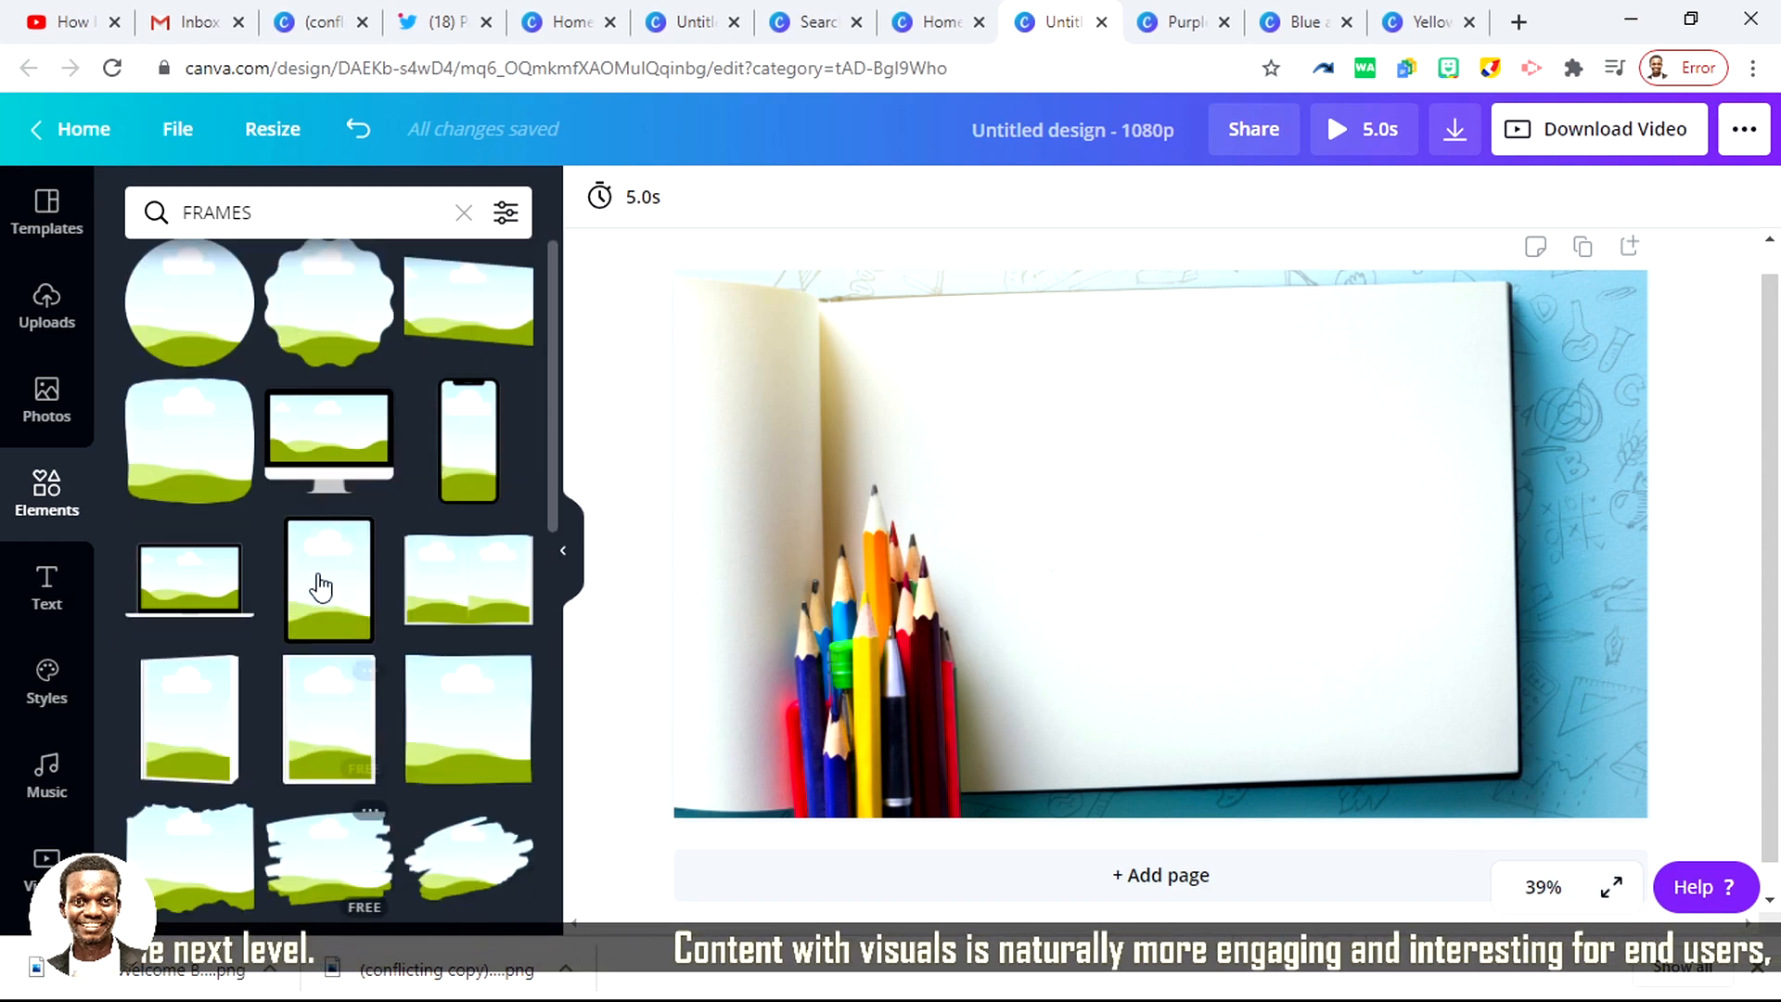
drag(449, 469, 1359, 394)
drag(1223, 686, 1178, 737)
drag(1400, 625, 1129, 581)
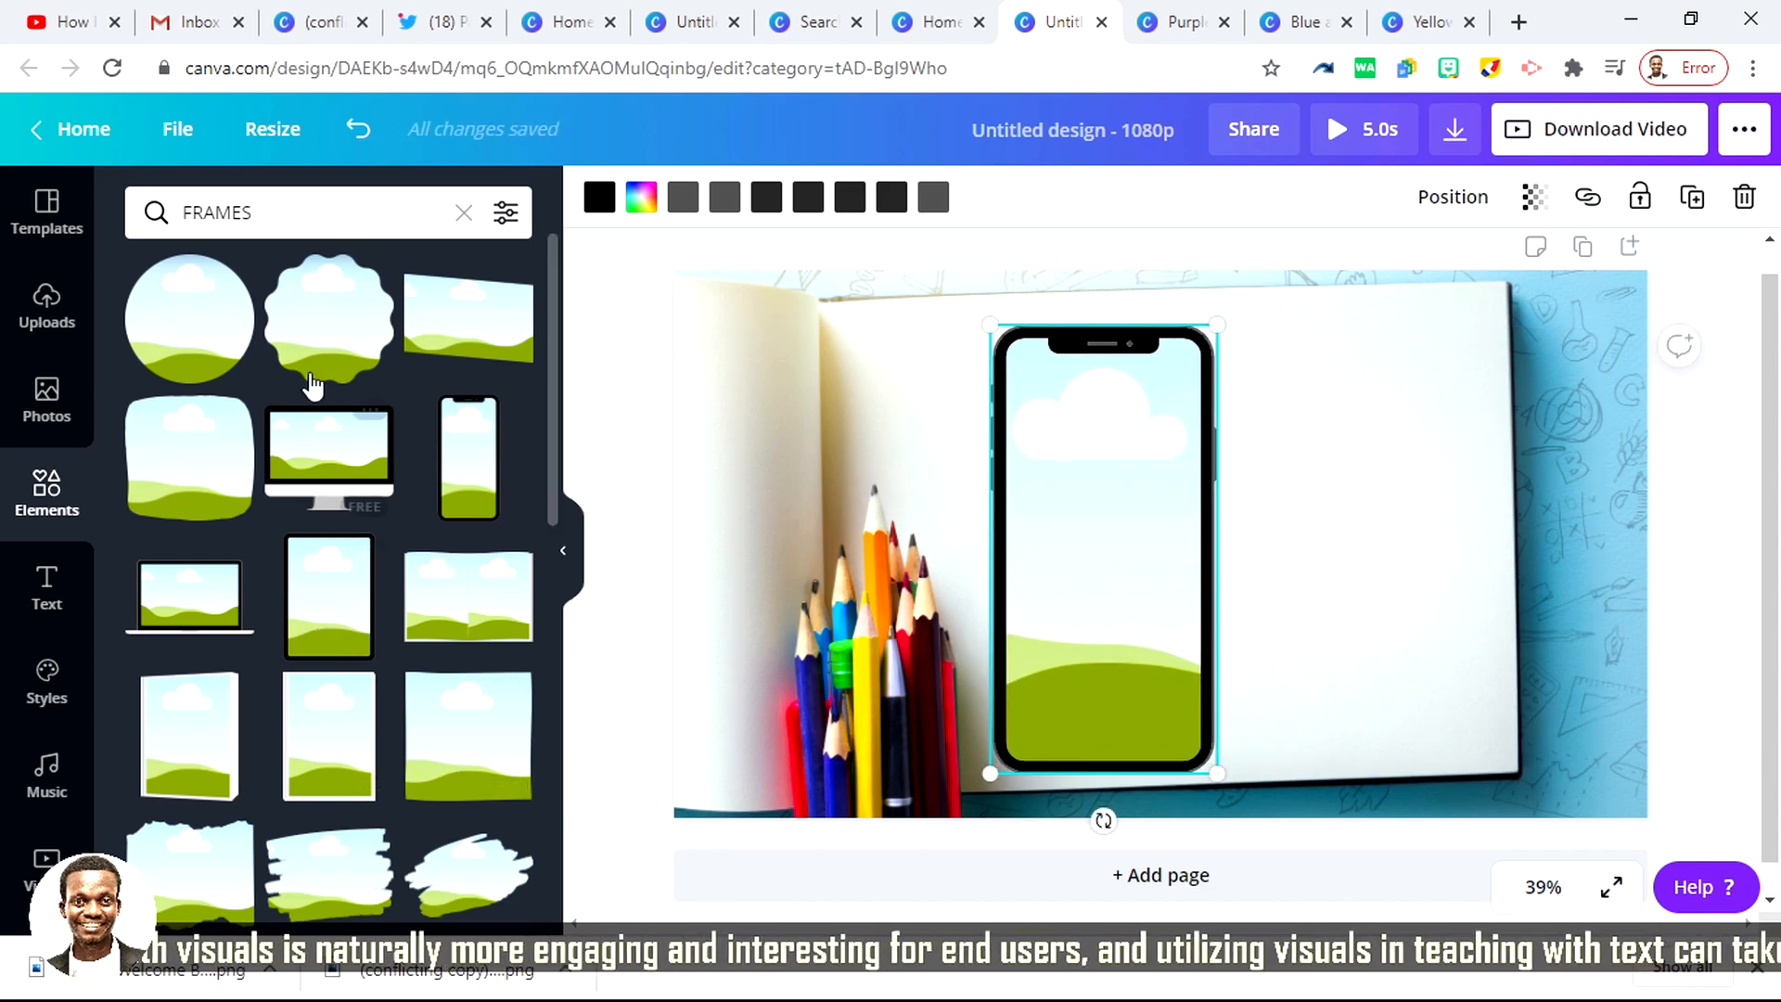
Step: Fill the smartphone frame with the uploaded portrait of the smiling man against the purple background
click(44, 315)
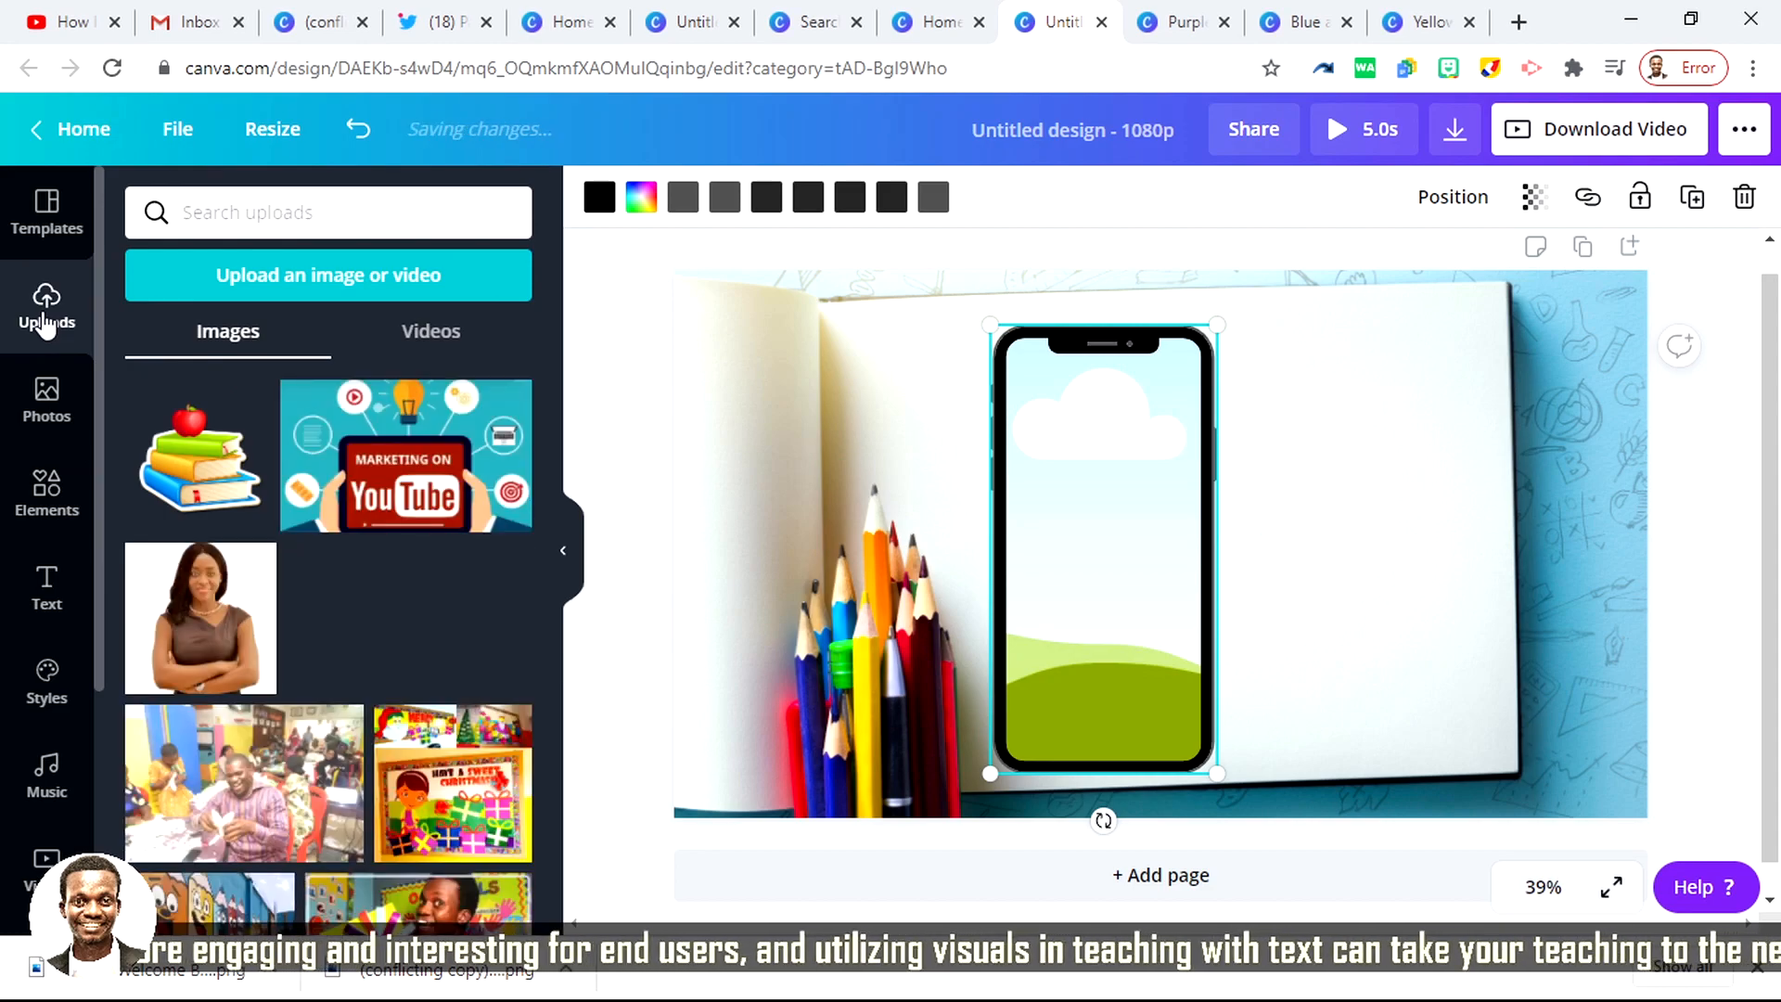
scroll(278, 603, down, 6)
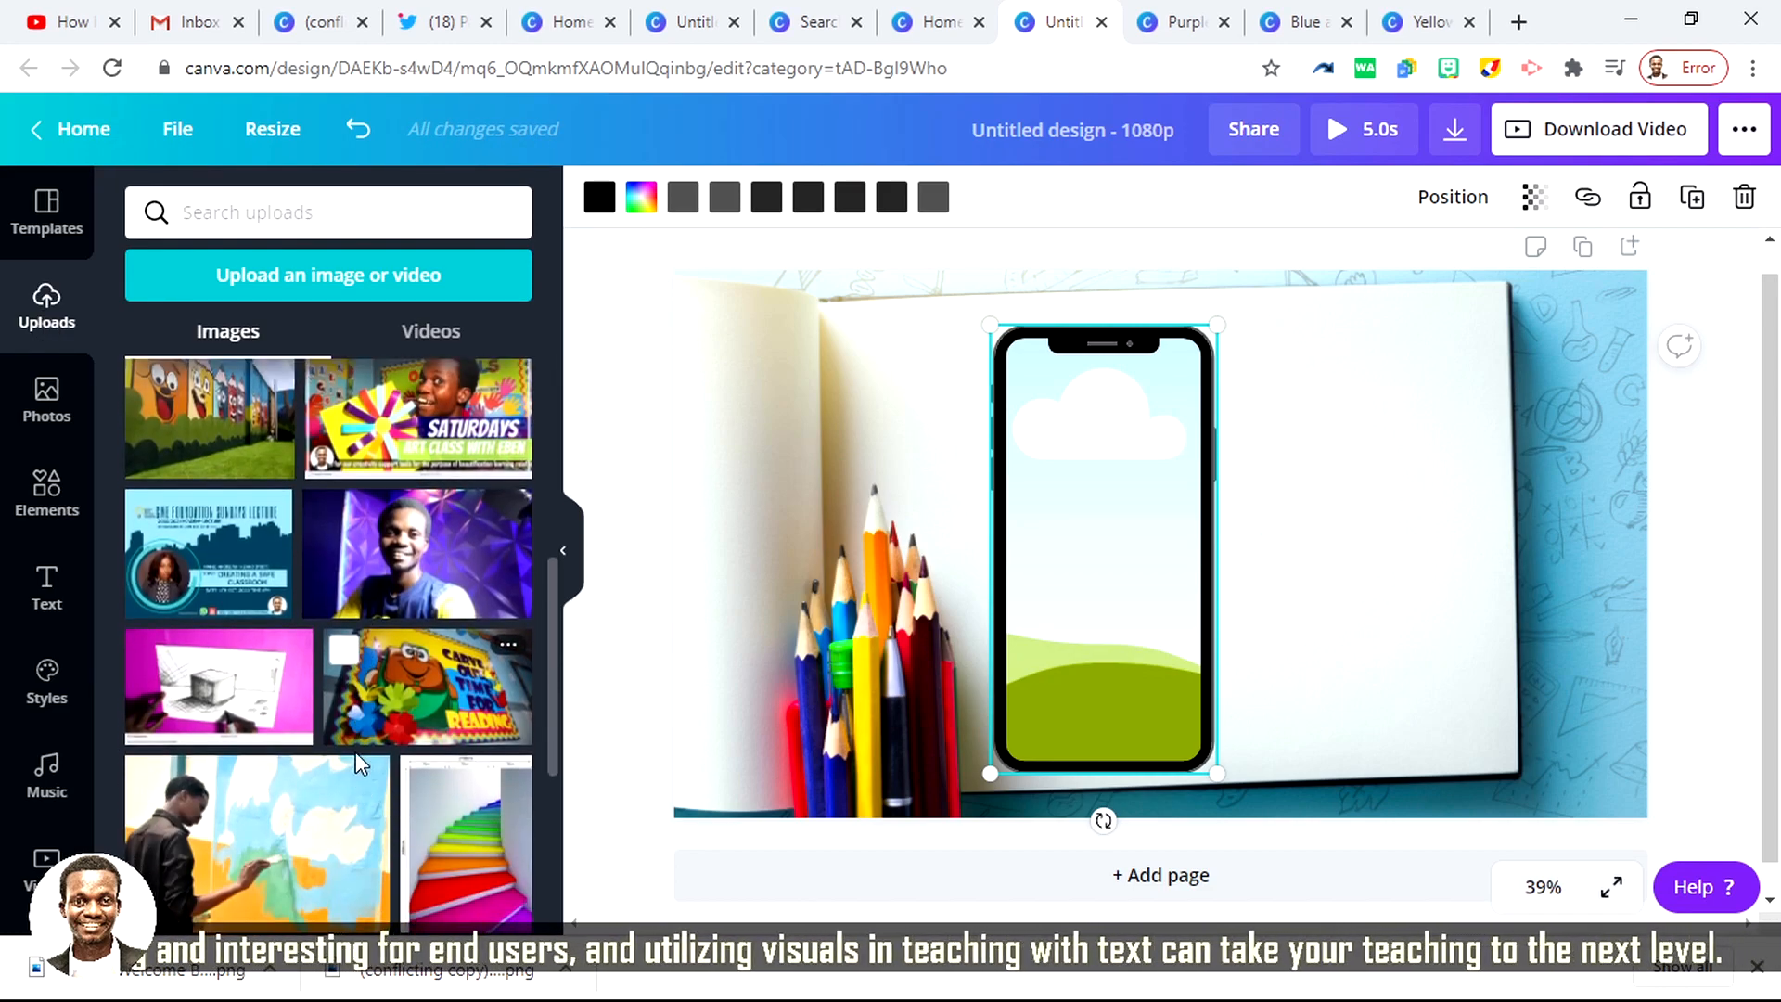
drag(366, 556, 1033, 435)
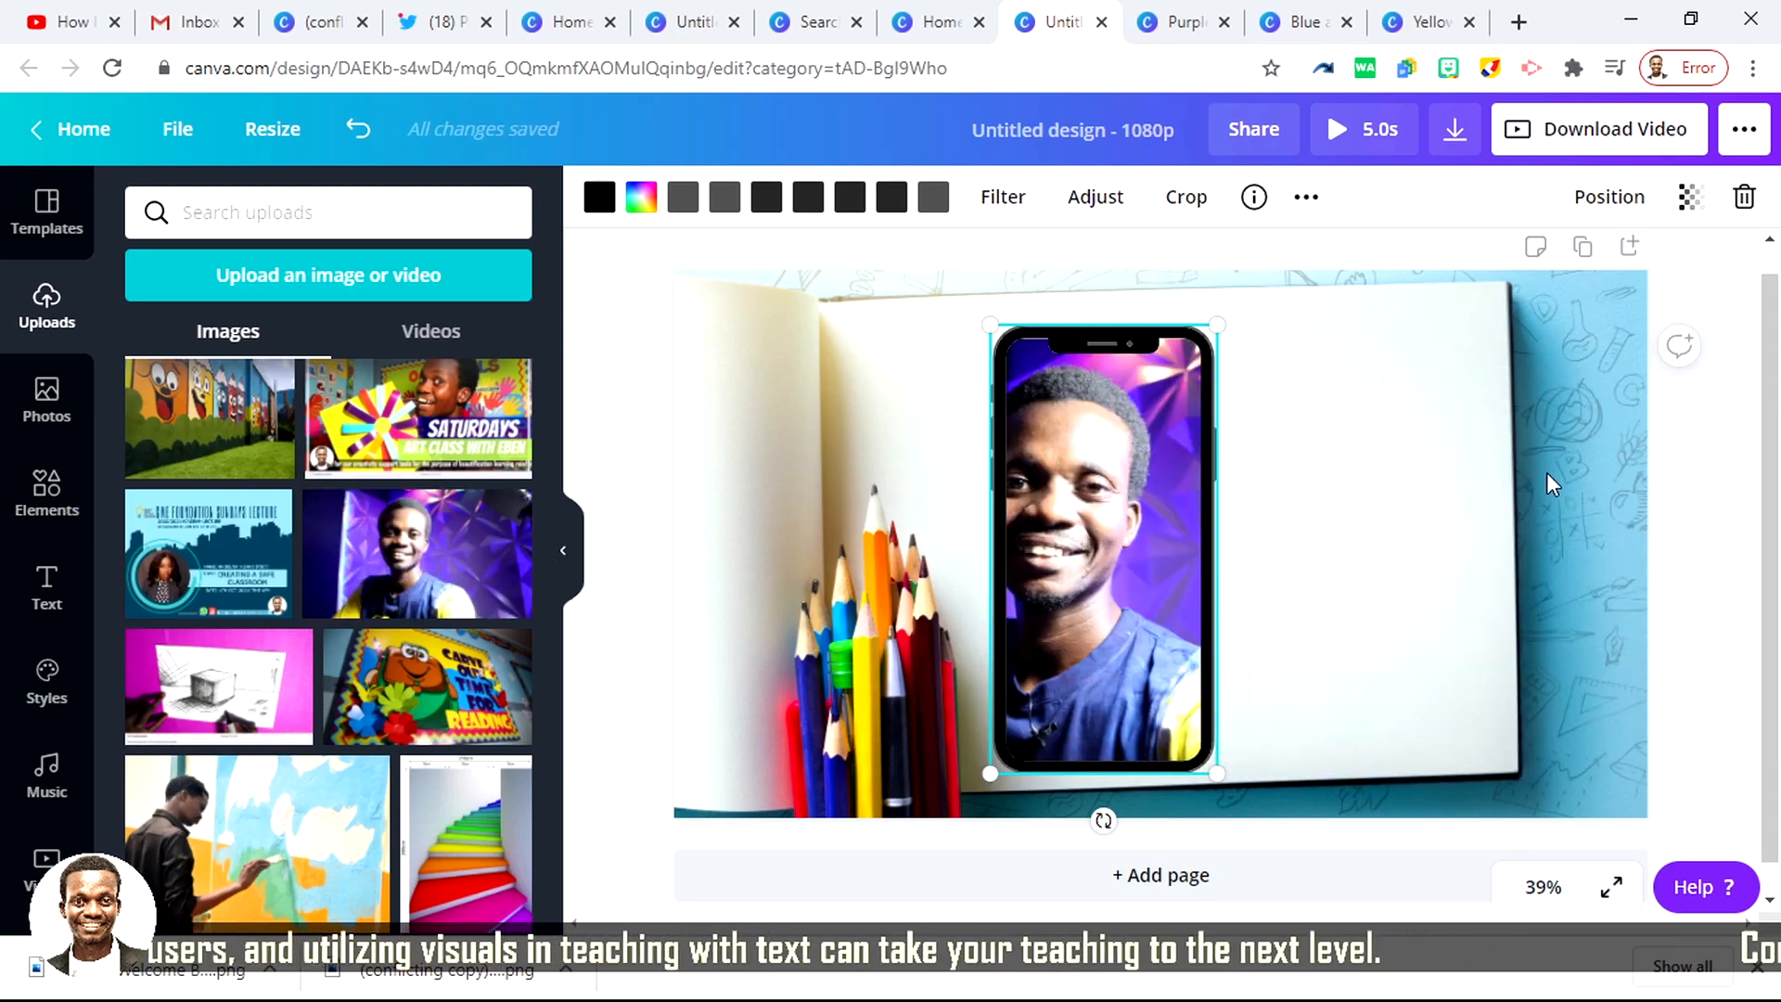
click(1584, 455)
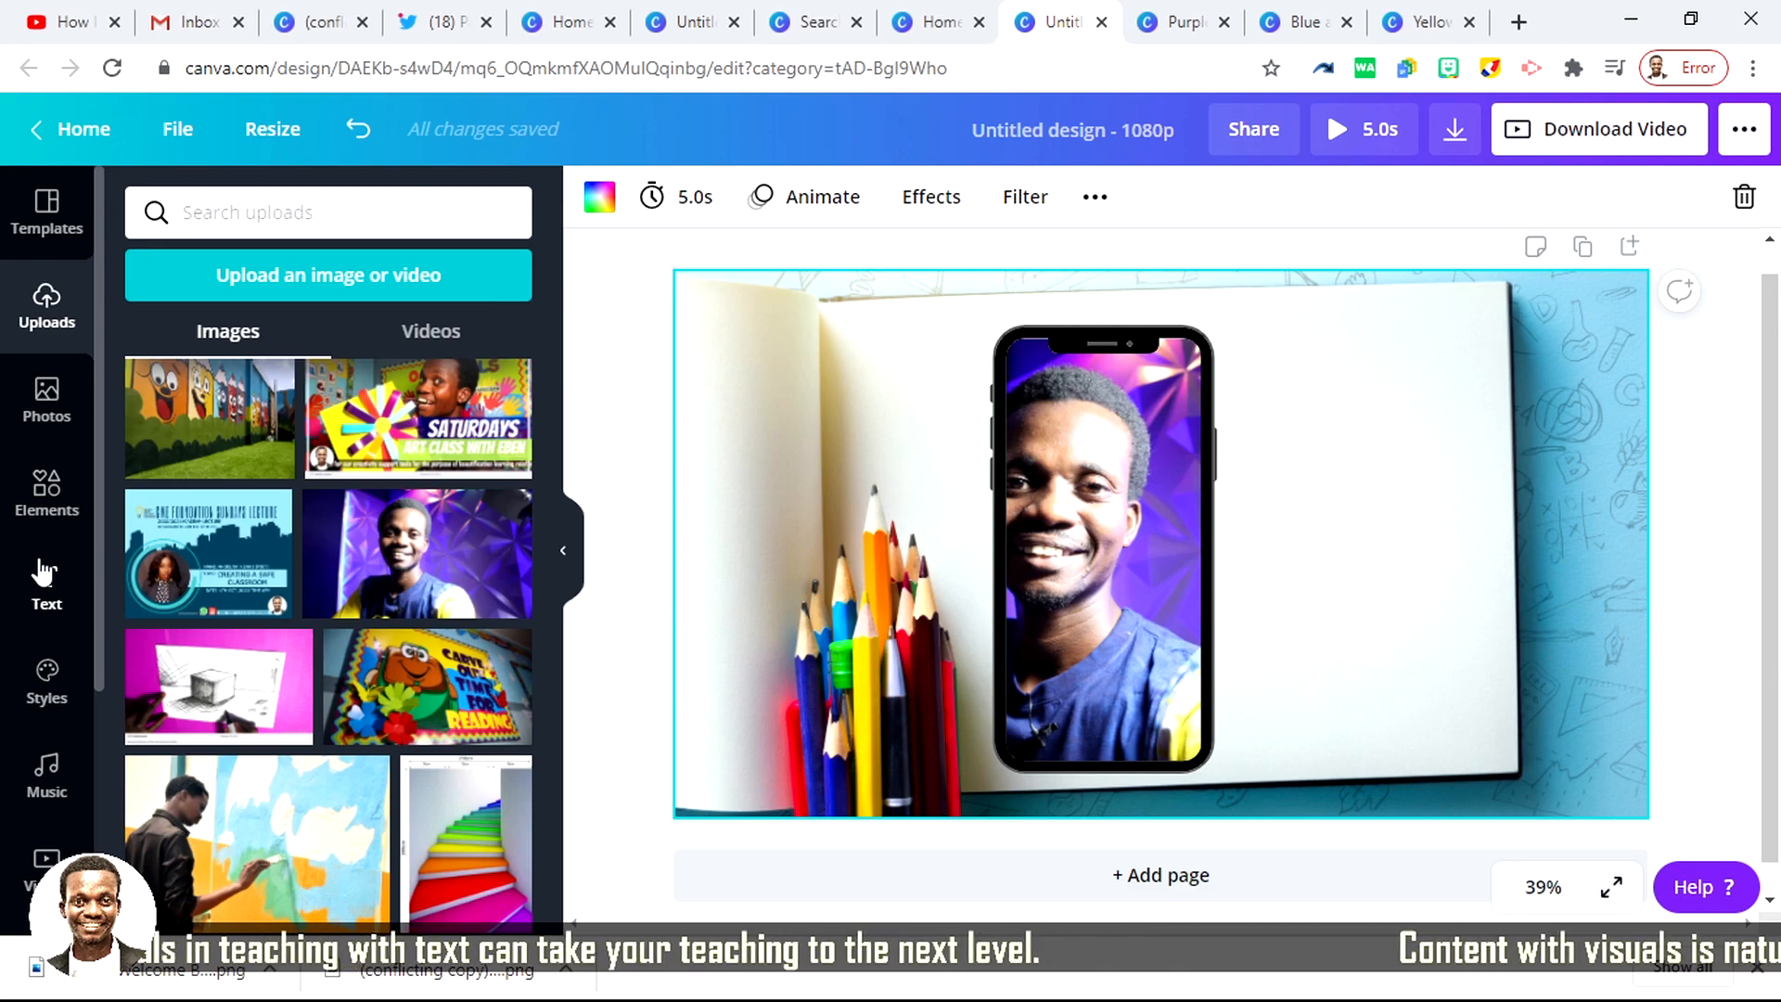
Step: Add the horizontal brush-stroke frame from the FRAMES results, enlarge it, and move it up over the notebook page
click(35, 498)
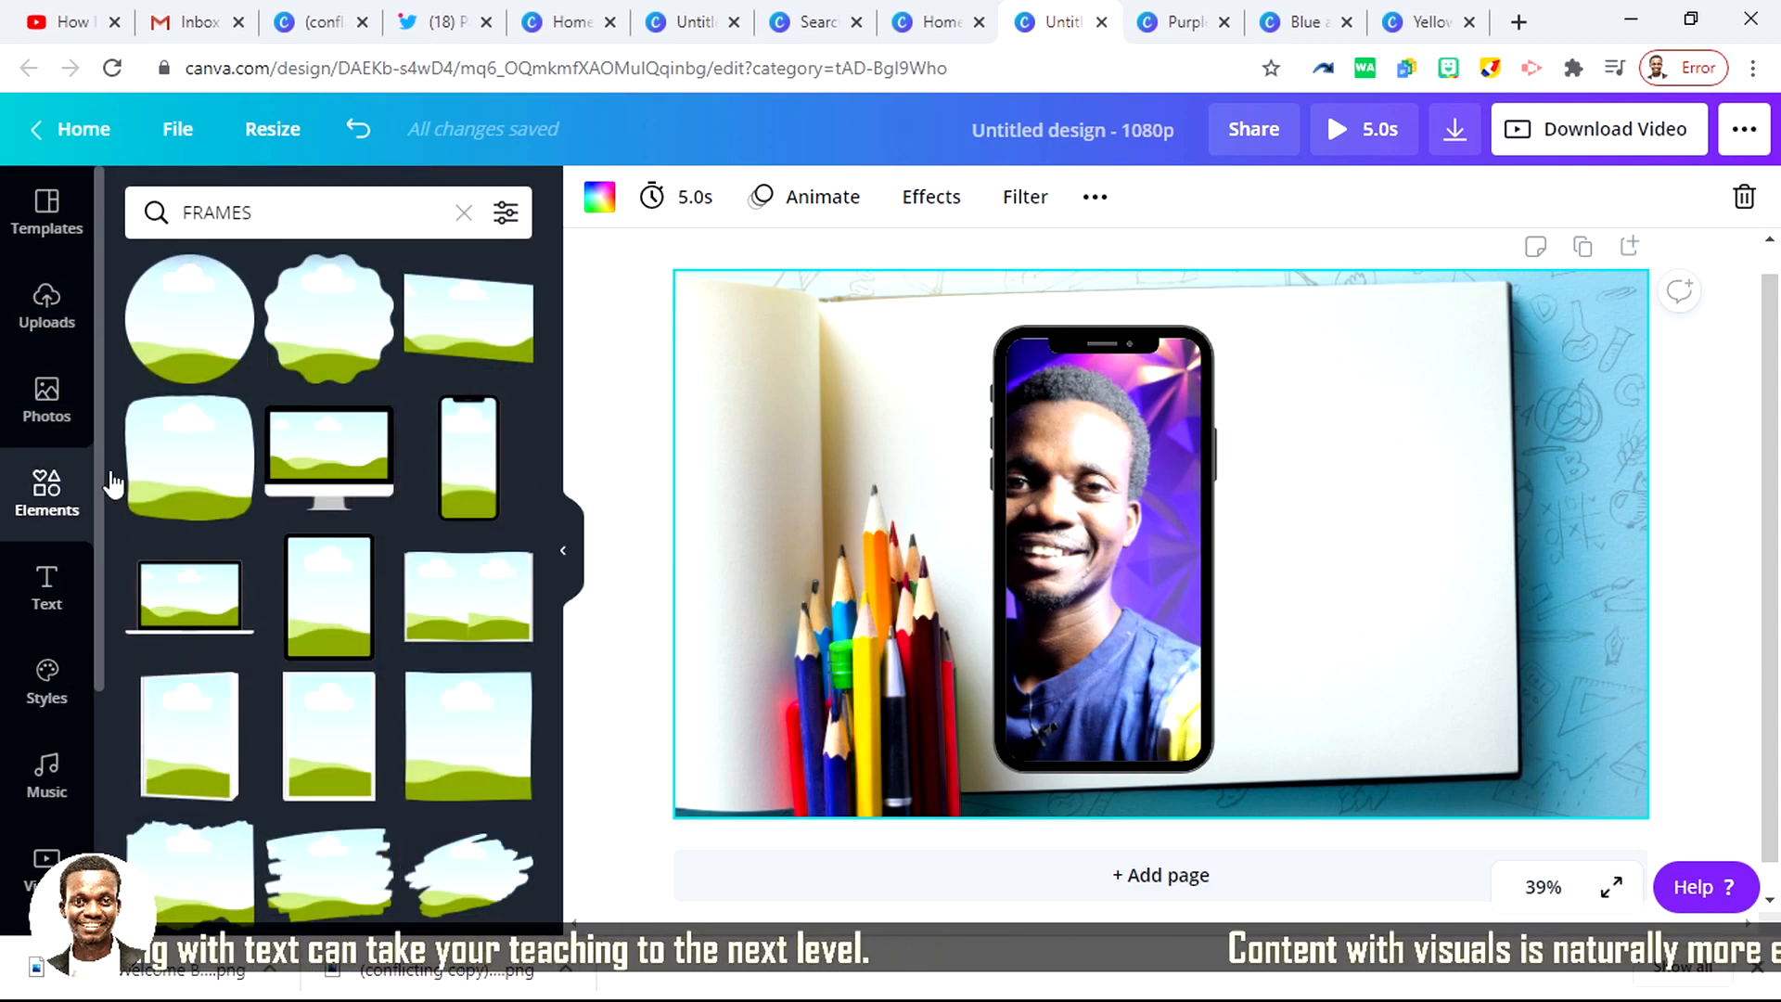
scroll(359, 649, down, 3)
scroll(360, 677, down, 2)
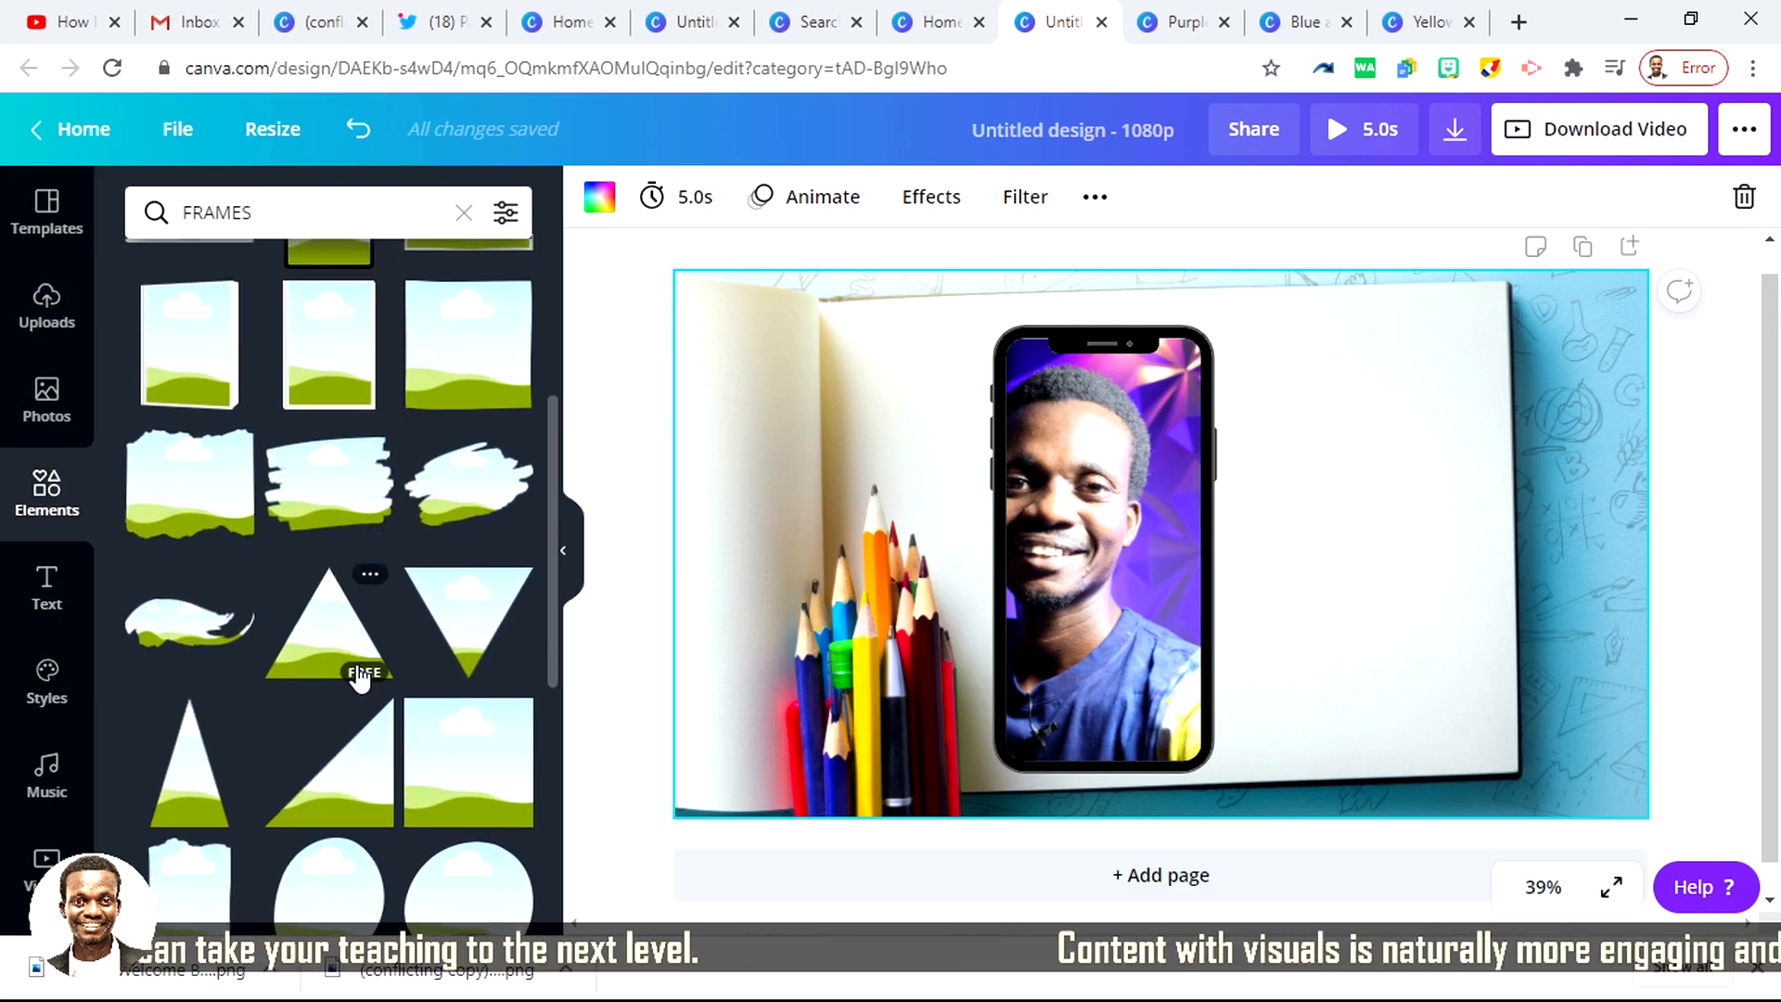
click(297, 477)
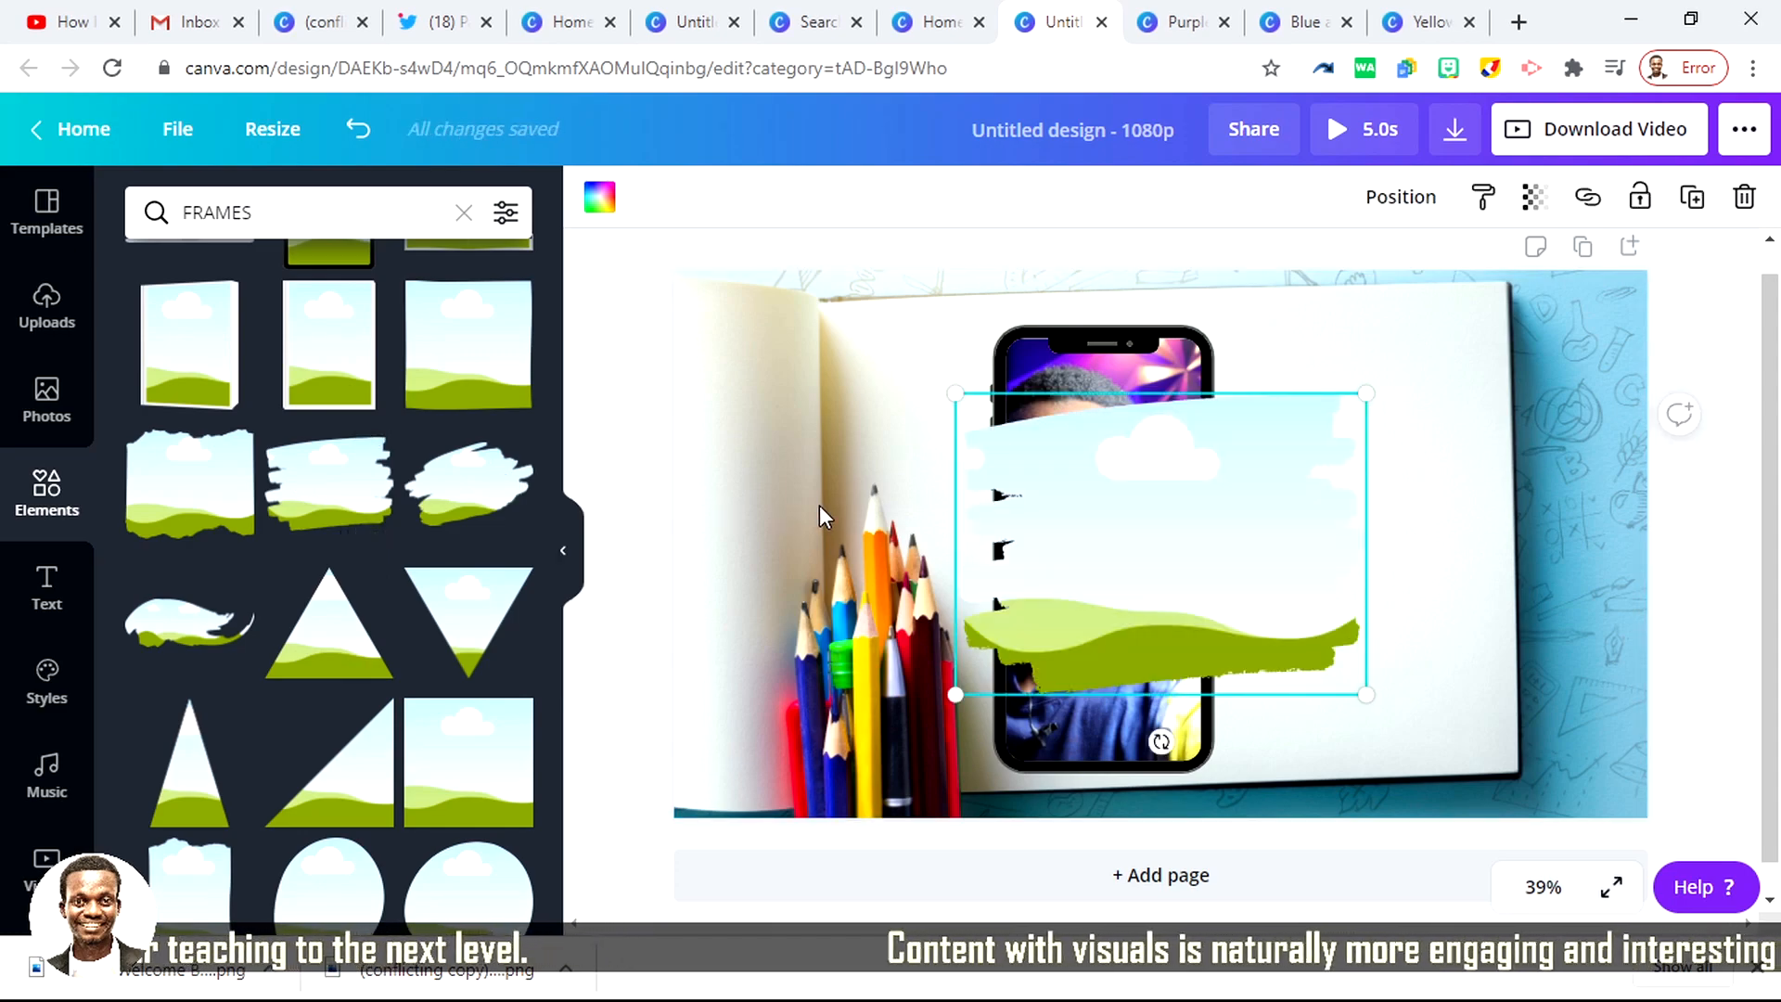
drag(1014, 604, 1029, 552)
drag(1382, 657, 1531, 725)
mouse_move(1336, 624)
mouse_down()
mouse_move(1320, 596)
mouse_move(1332, 505)
mouse_up()
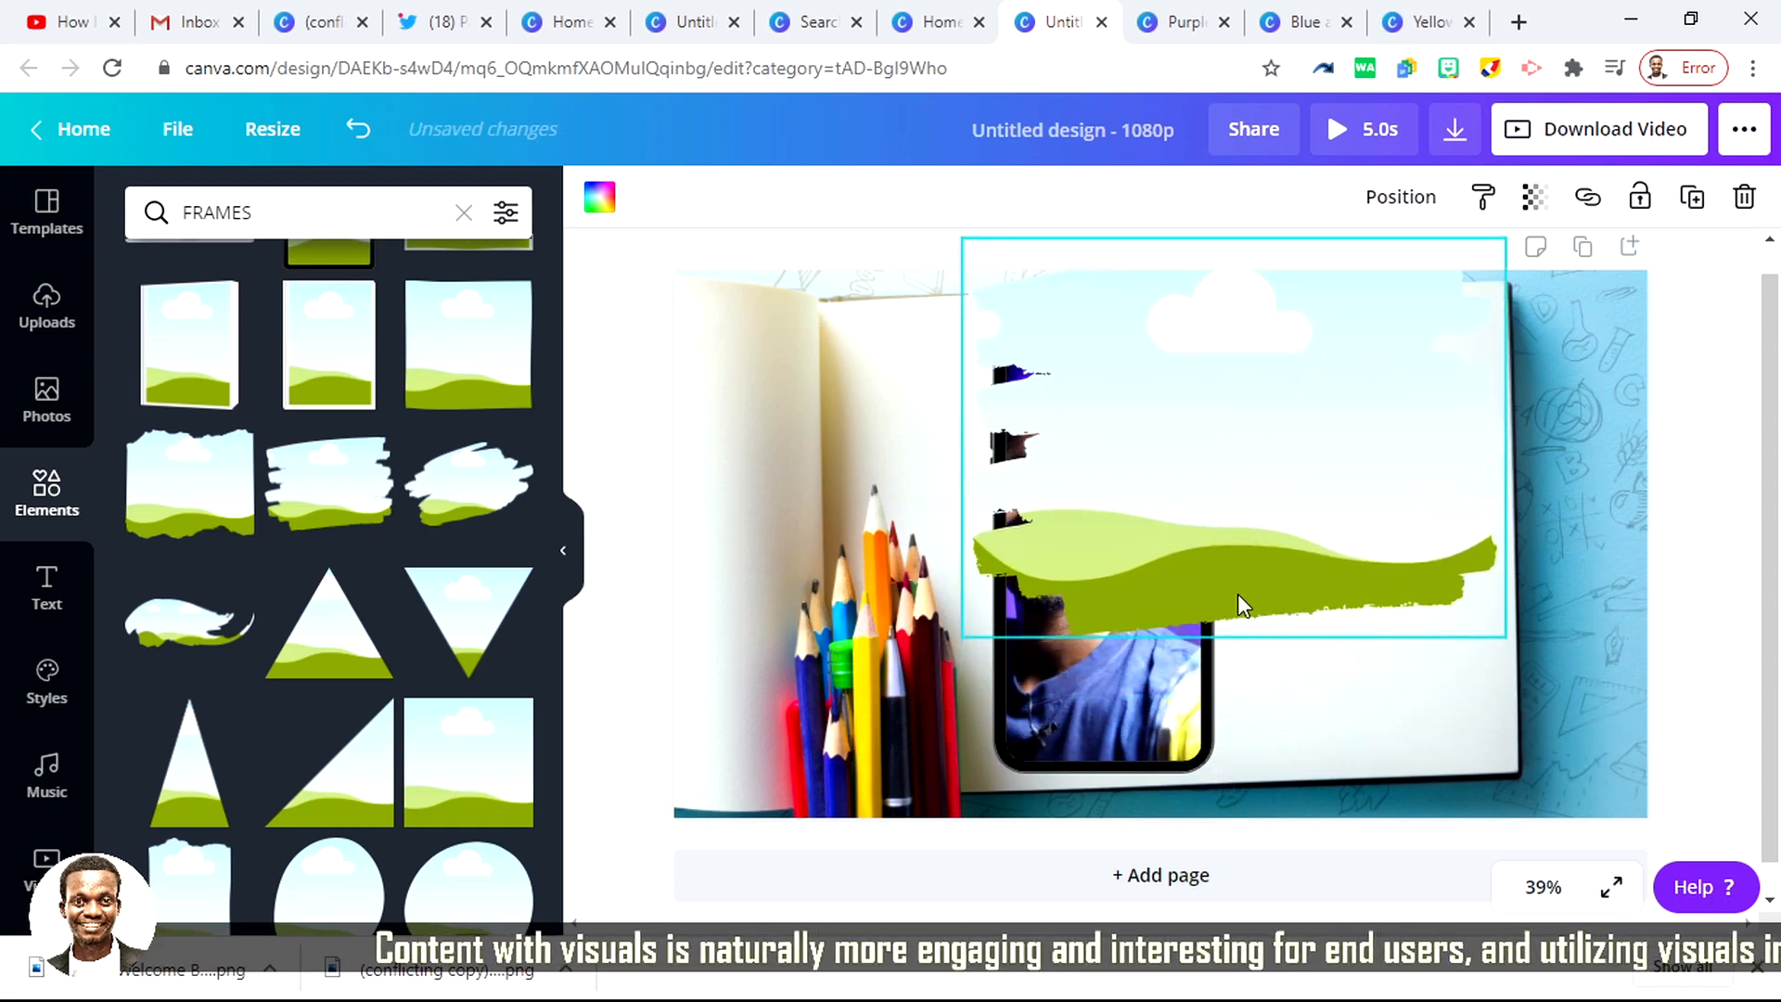
Step: Delete the smartphone frame together with its portrait, and position the brush-stroke frame in the middle of the notebook page
click(1104, 743)
key(Delete)
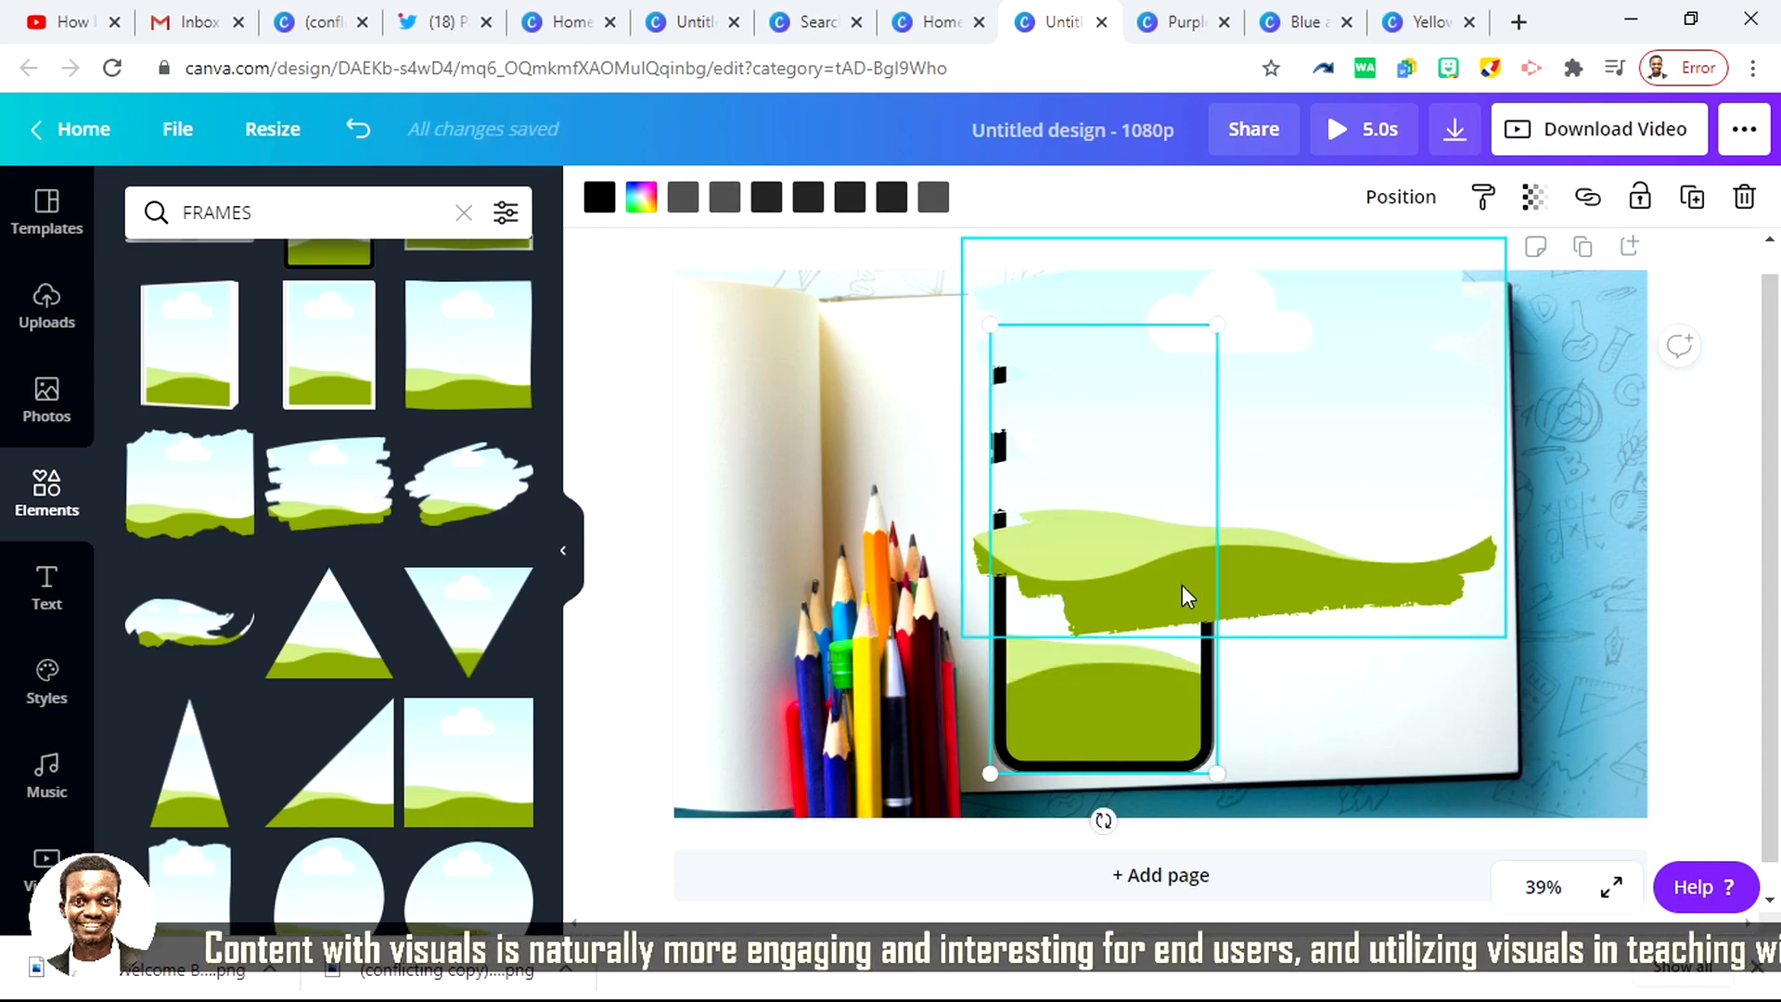
key(Delete)
mouse_move(1284, 506)
mouse_down()
mouse_move(1259, 608)
mouse_move(1271, 588)
mouse_up()
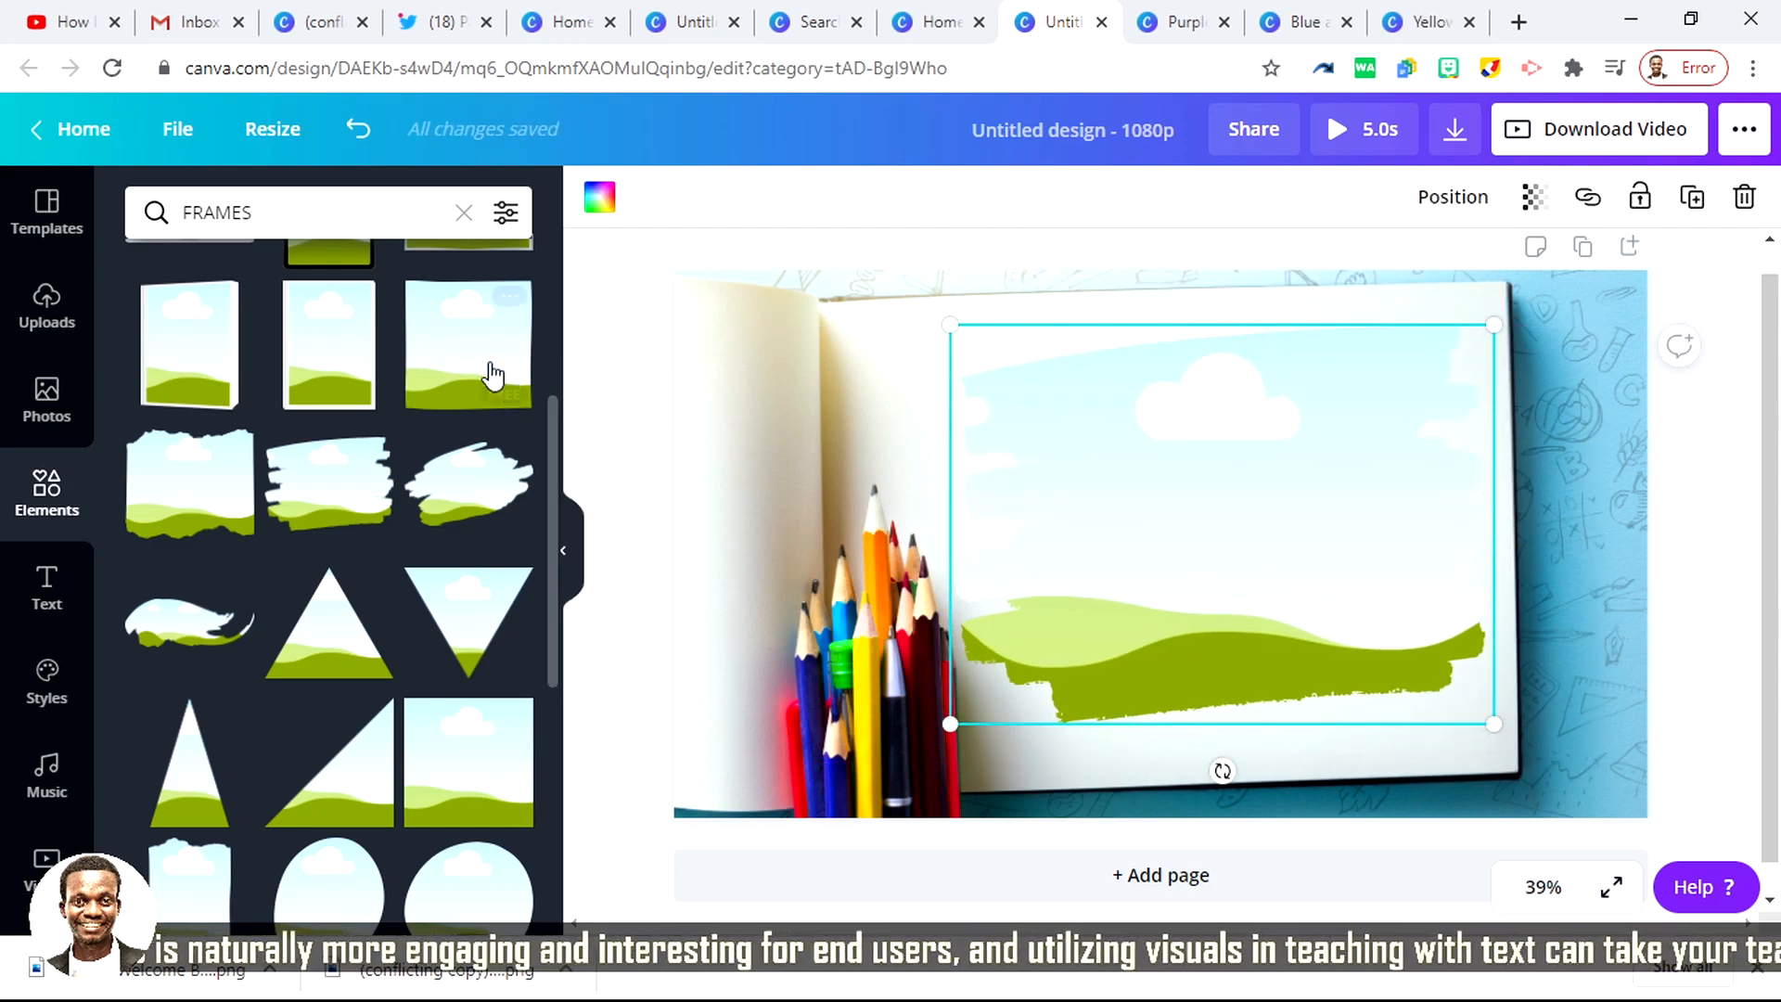
Step: Fill the brush-stroke frame with the uploaded portrait against the purple background, and nudge the frame slightly upward
click(41, 299)
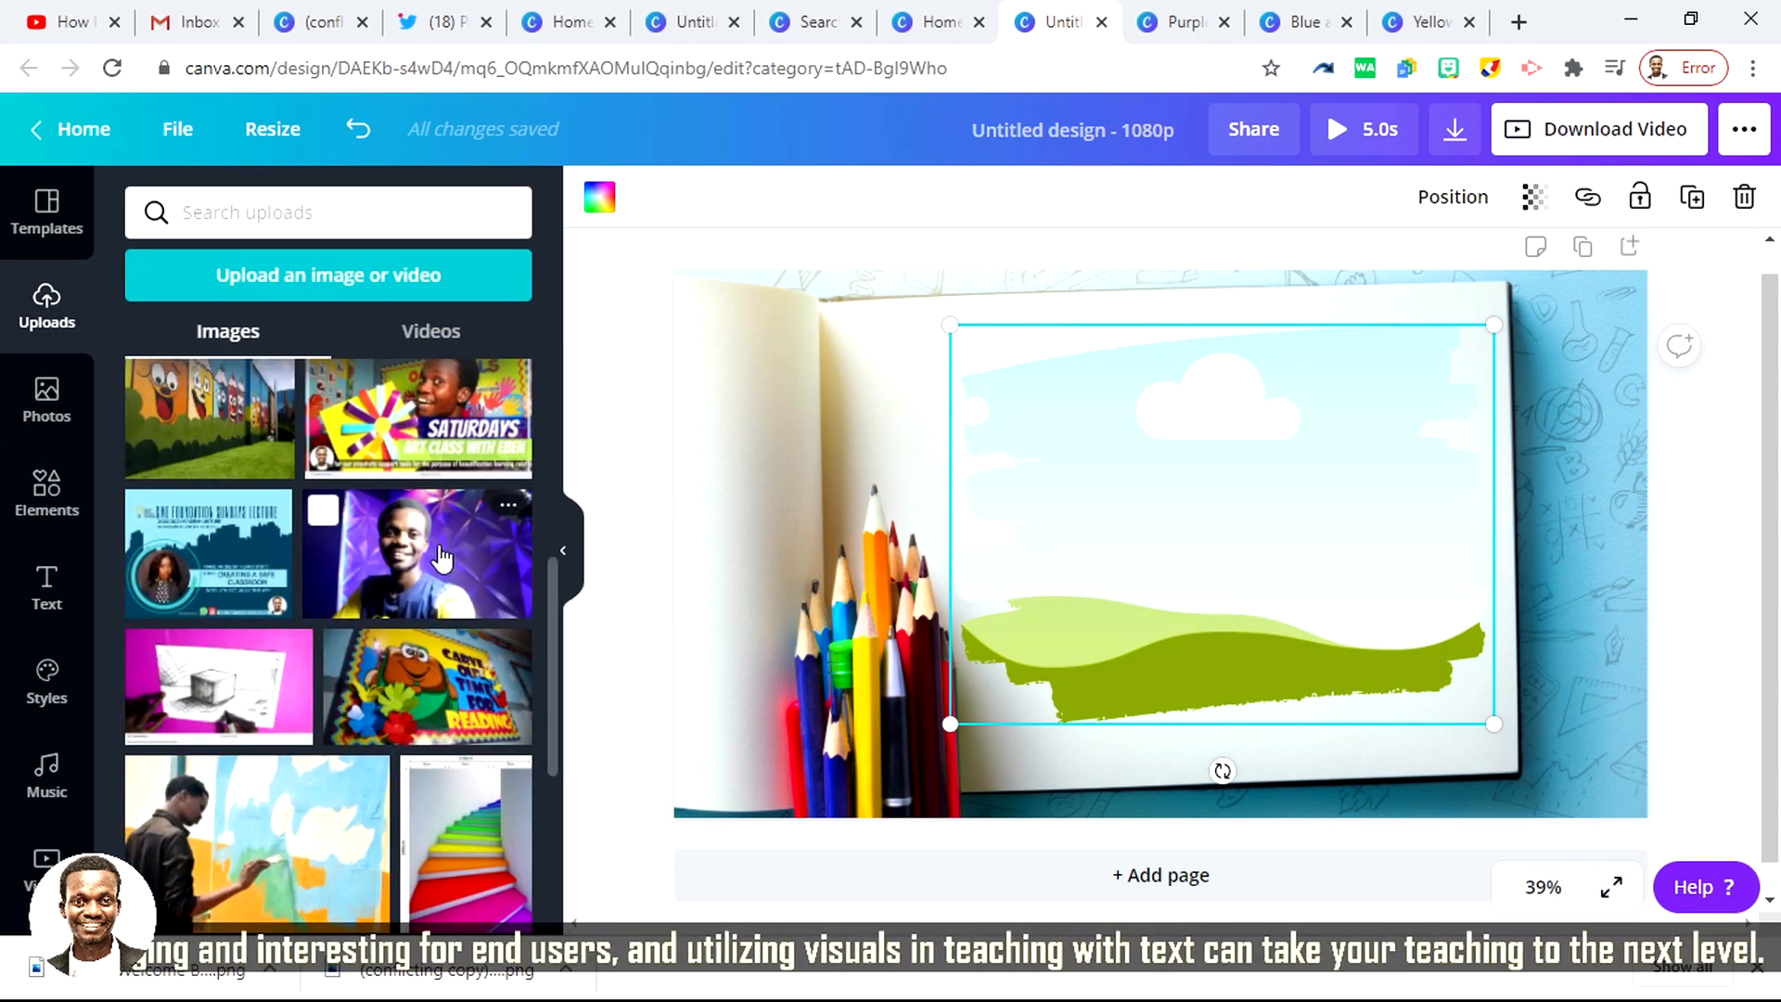
mouse_move(442, 557)
mouse_down()
mouse_move(624, 545)
mouse_move(1119, 427)
mouse_move(1058, 465)
mouse_up()
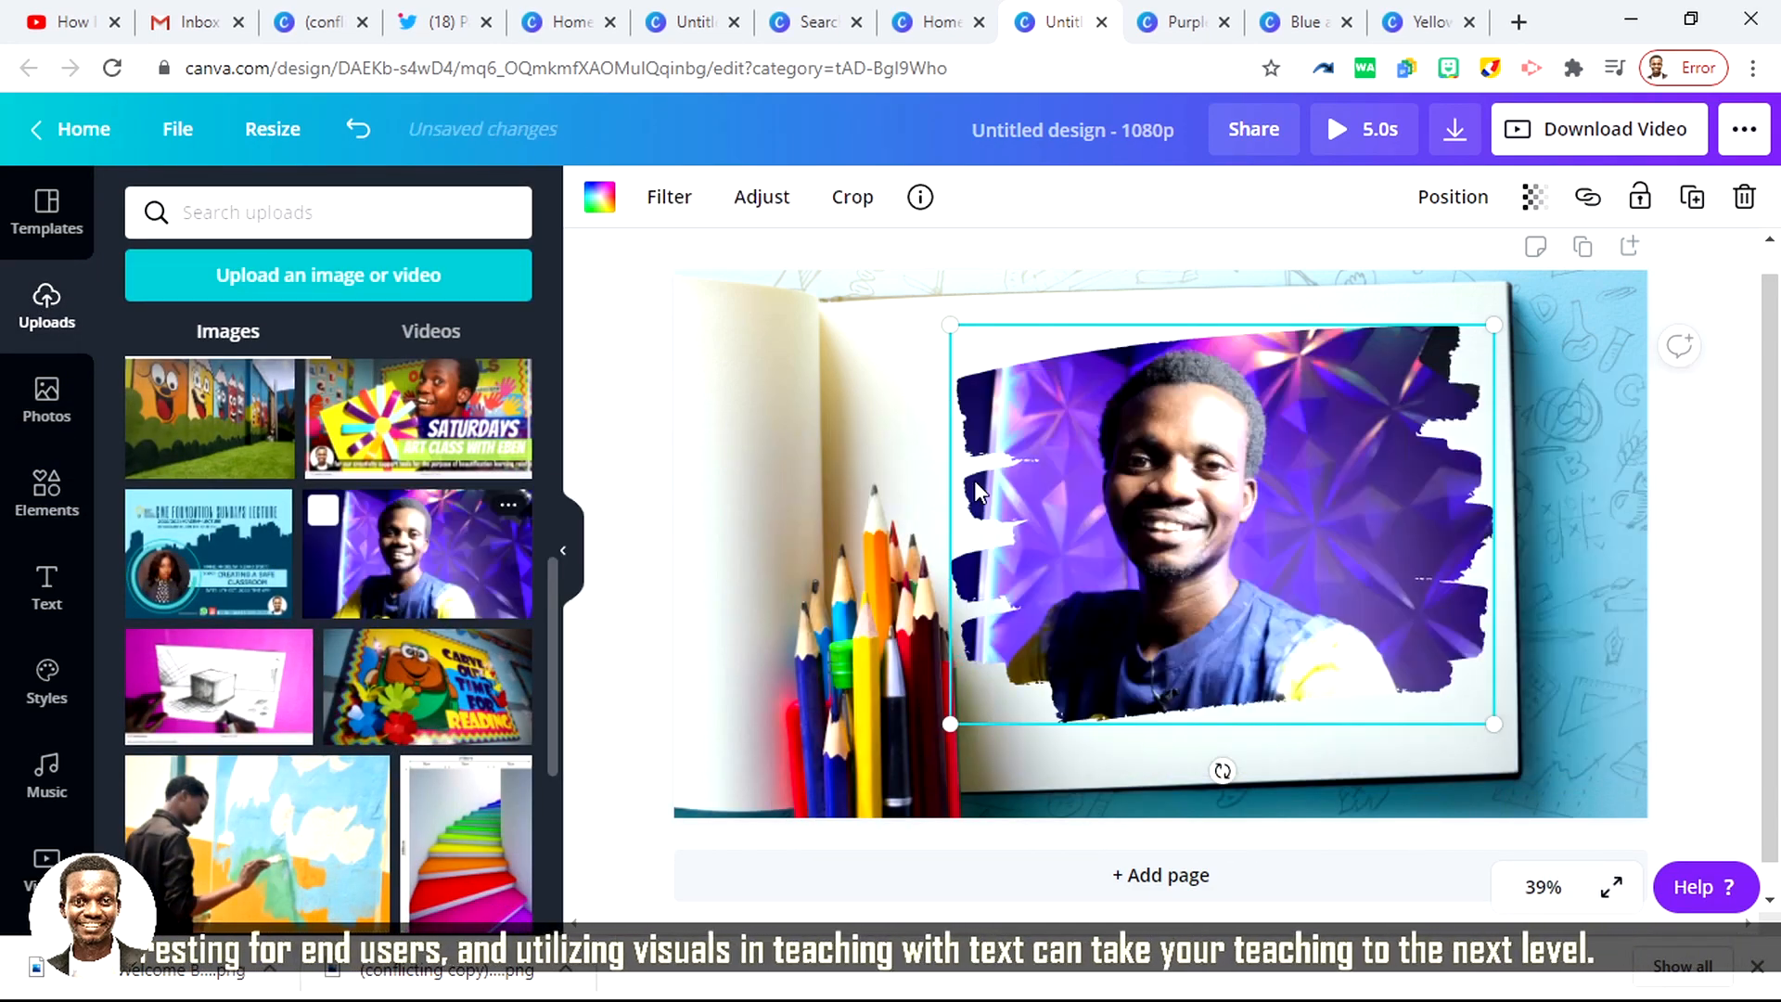
click(634, 486)
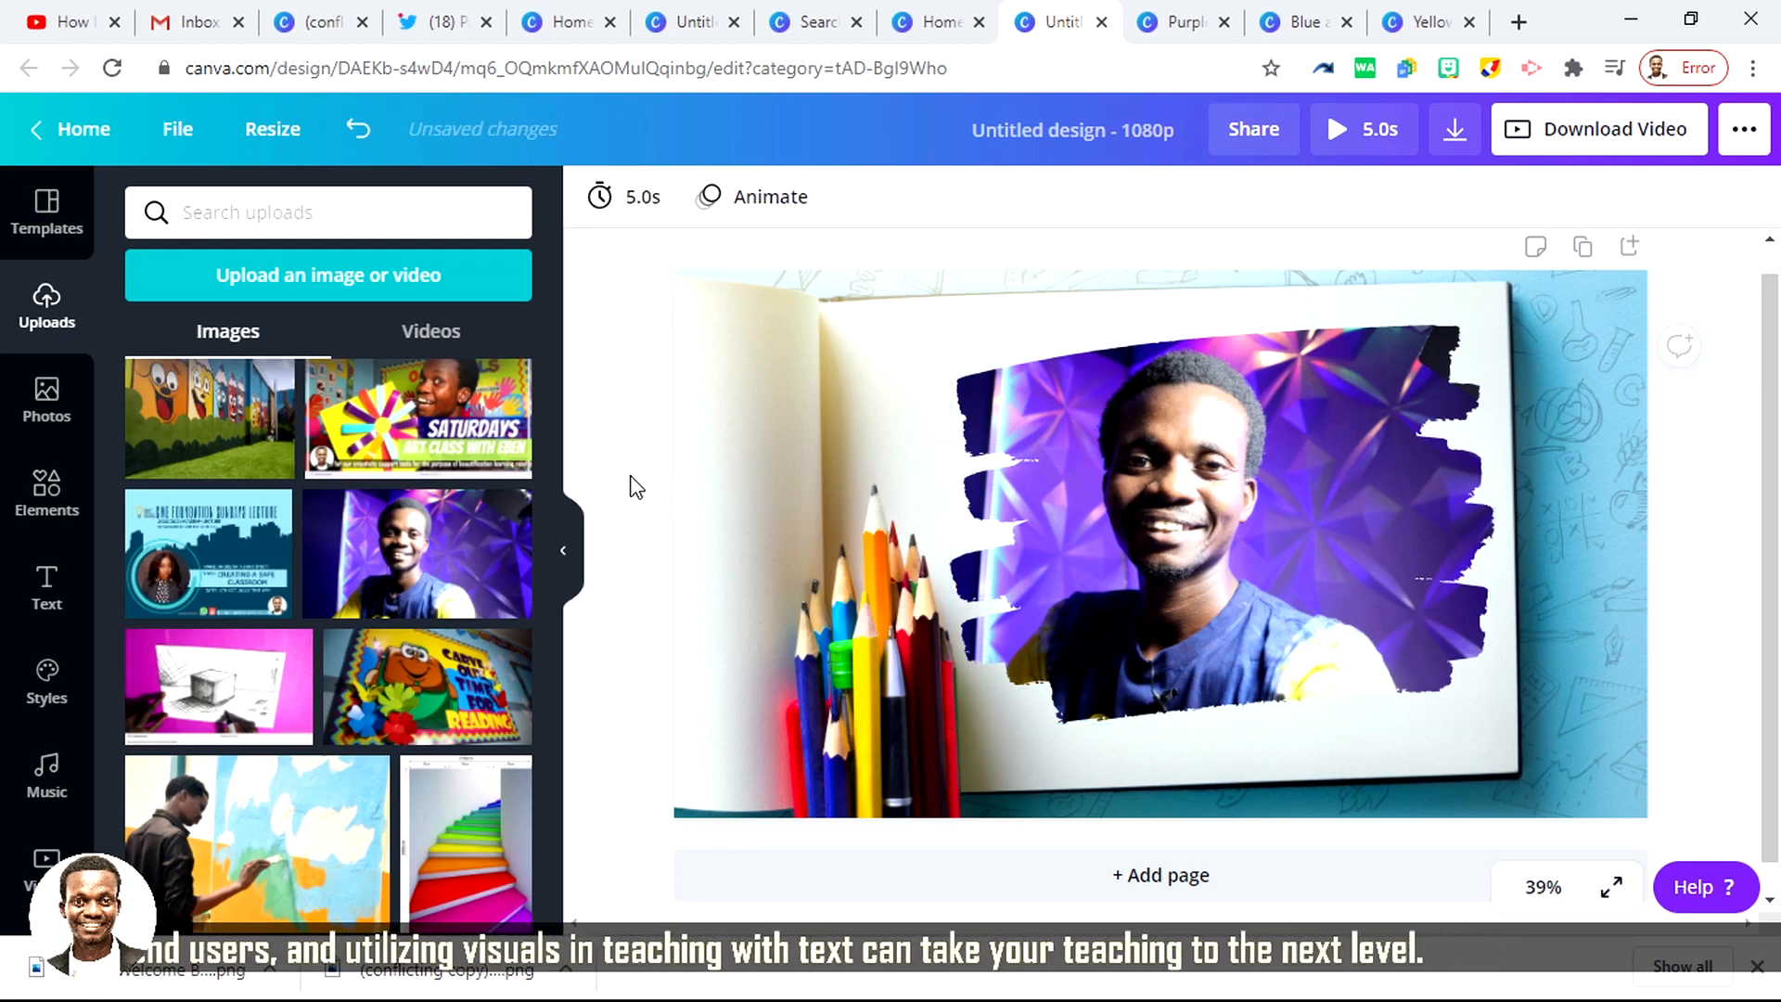
drag(1244, 694, 1242, 677)
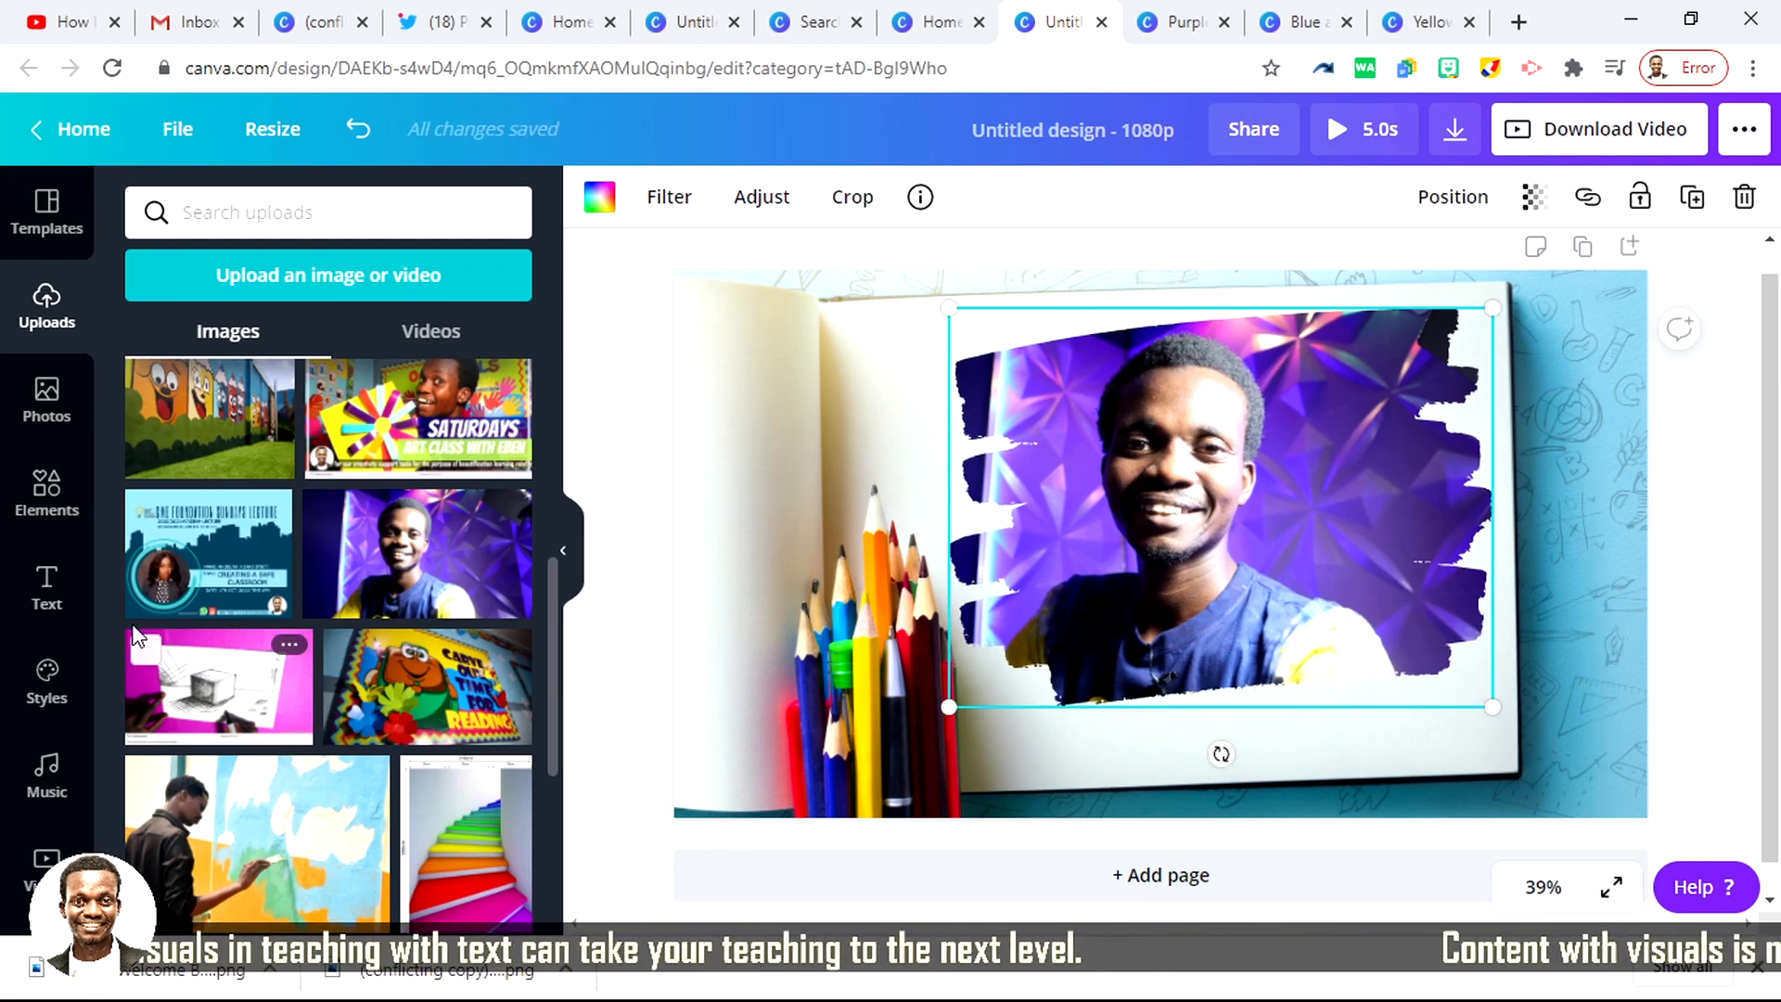
Step: Add the pink neon "GLOW" text style to the page and replace its wording with "WELCOME TO THE CLASS"
click(59, 596)
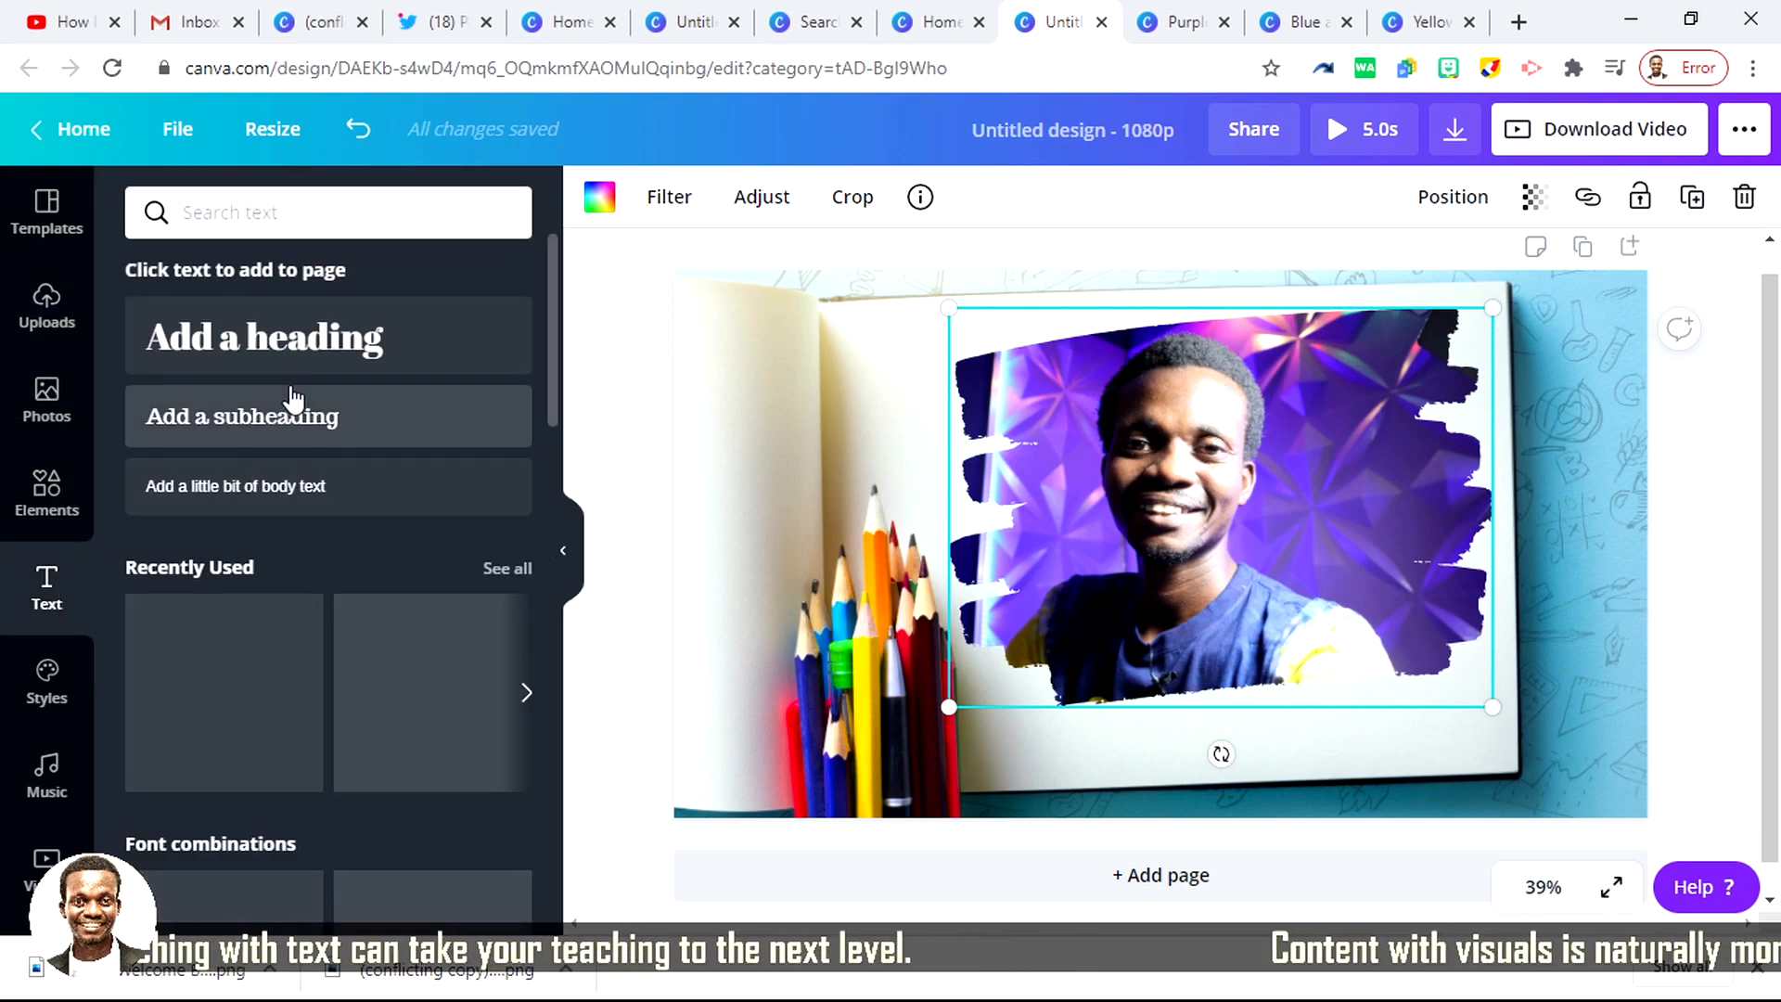
scroll(306, 519, down, 10)
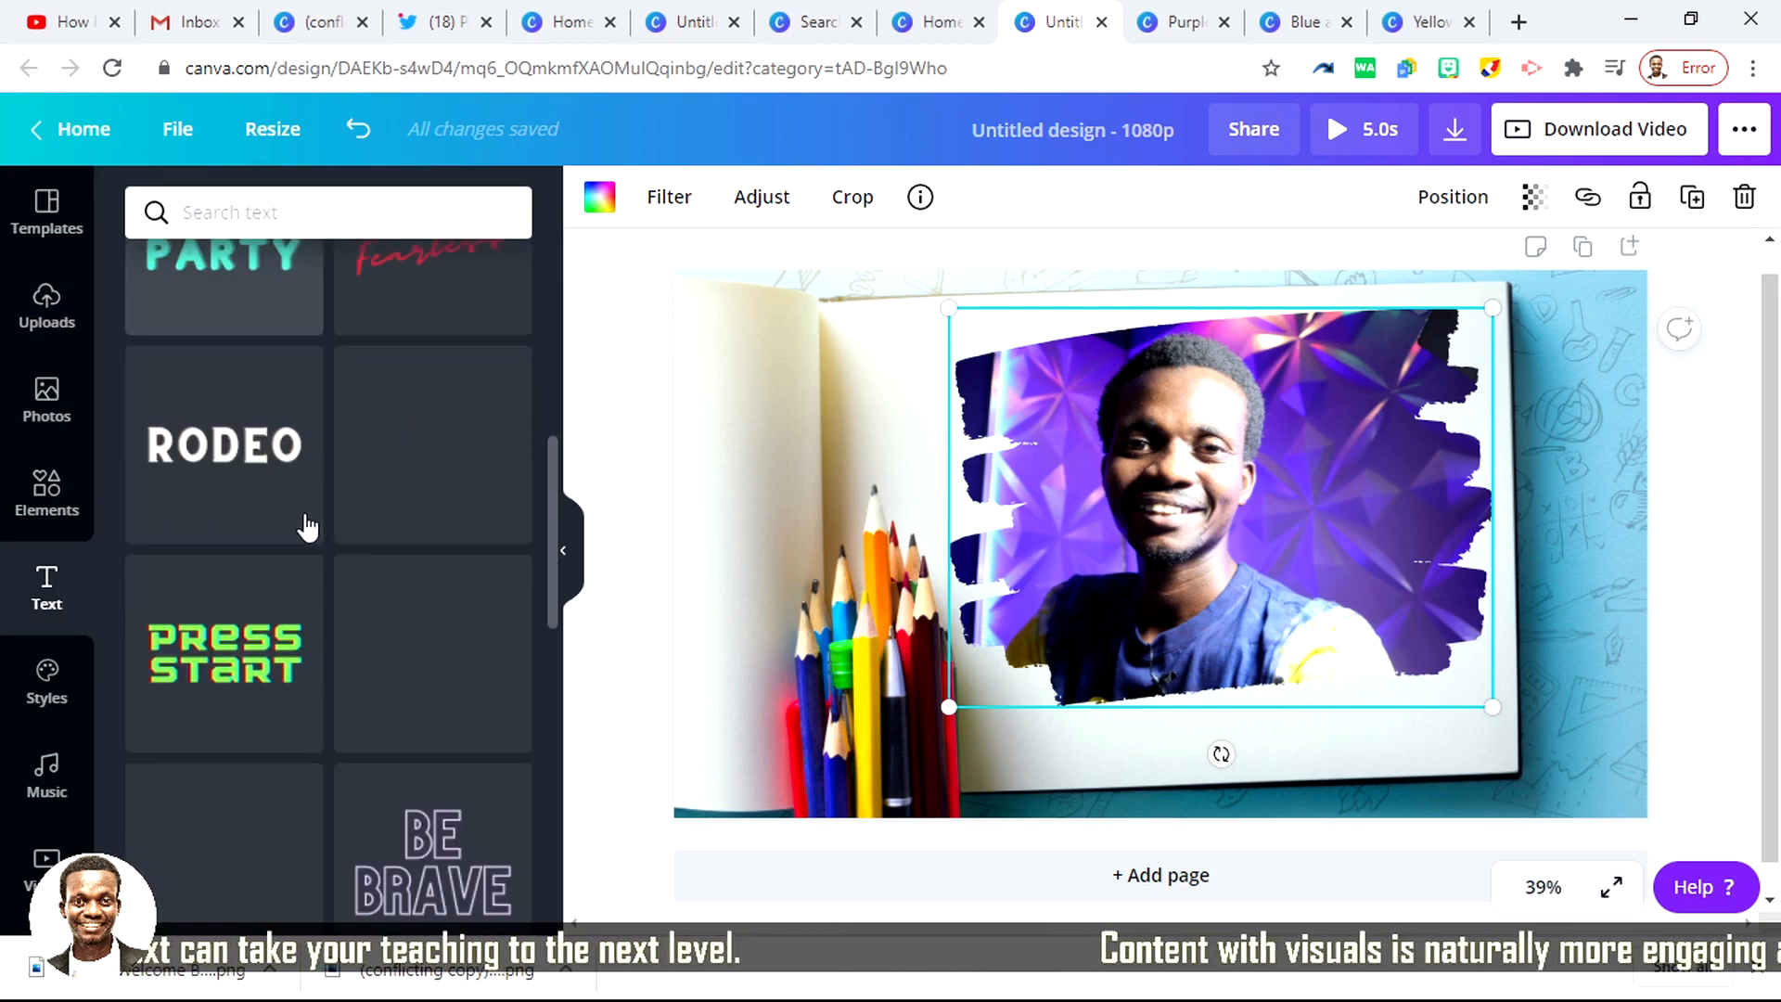
scroll(408, 710, down, 4)
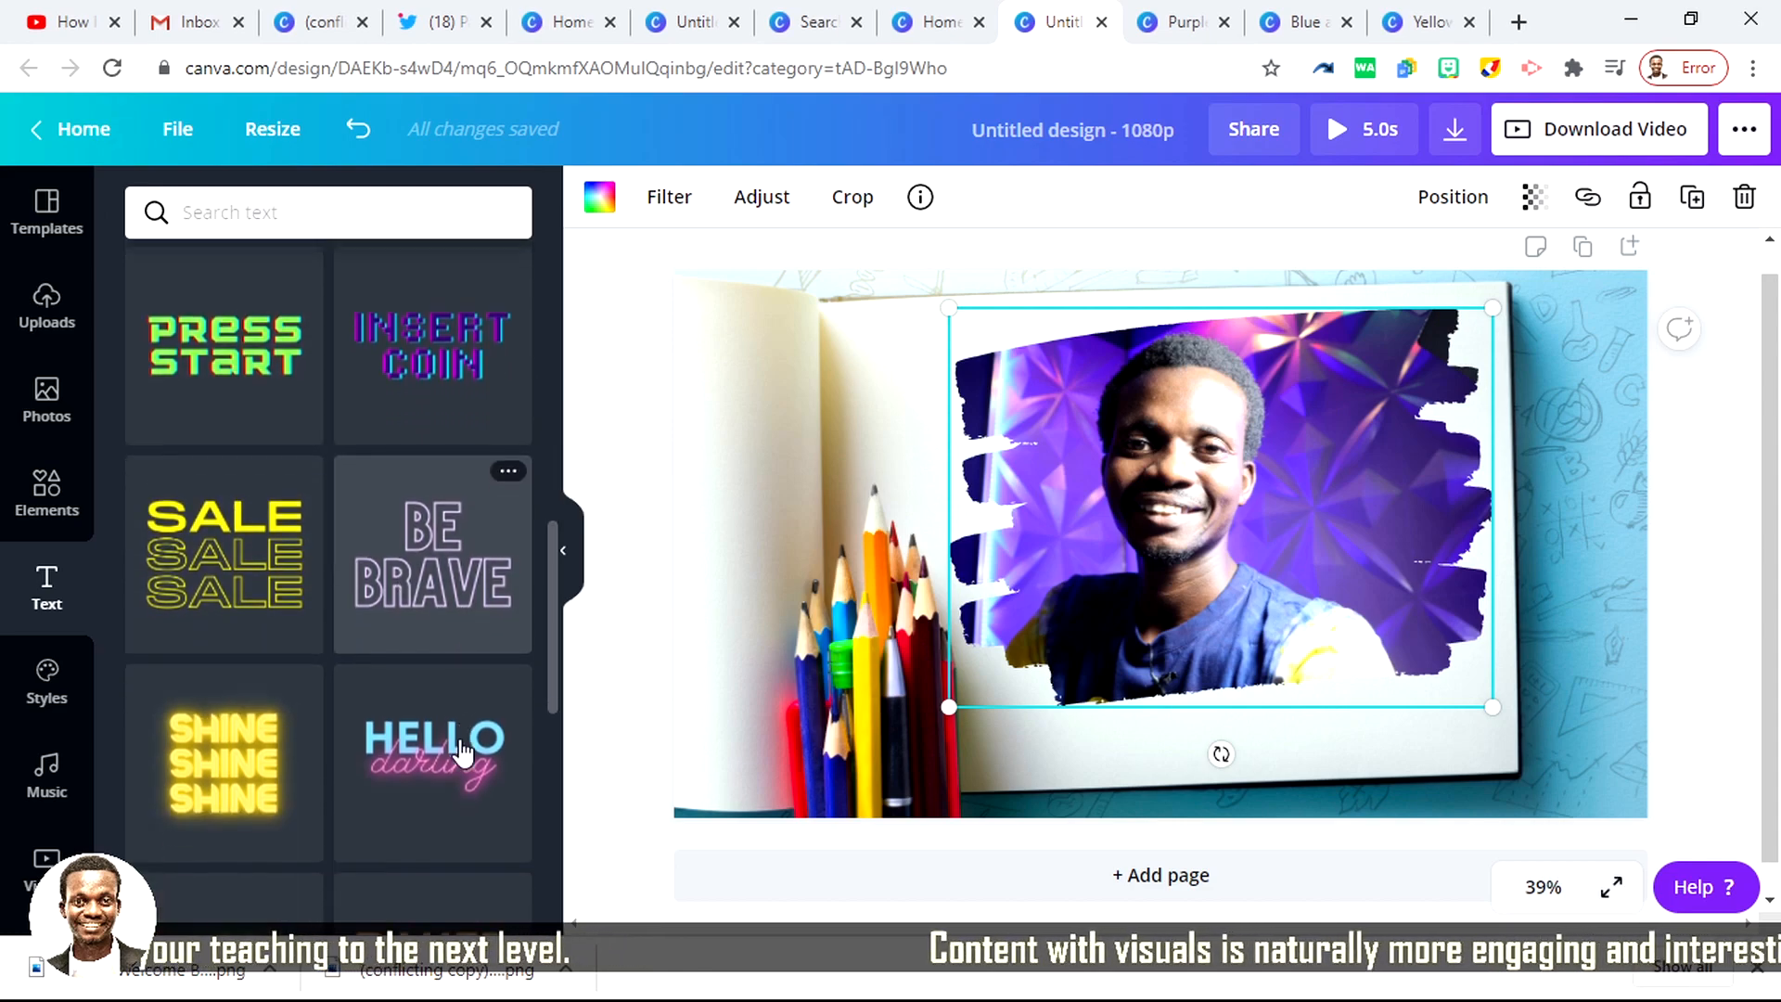
scroll(317, 614, down, 5)
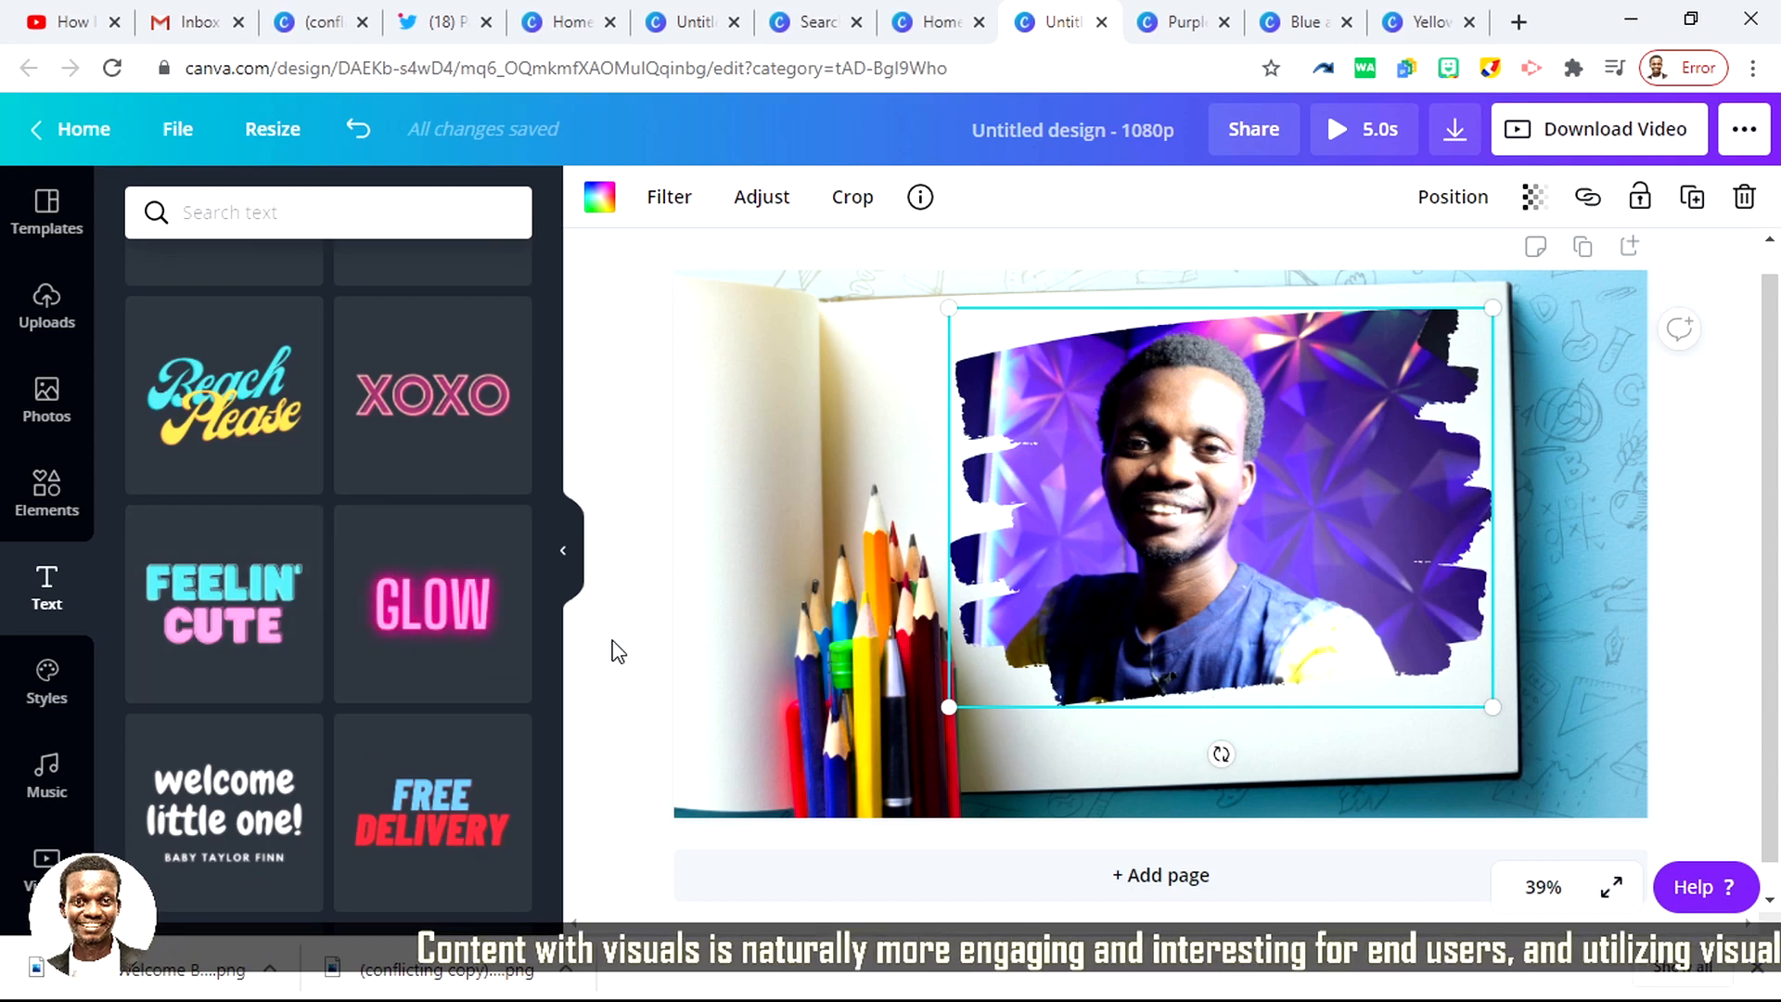
click(460, 608)
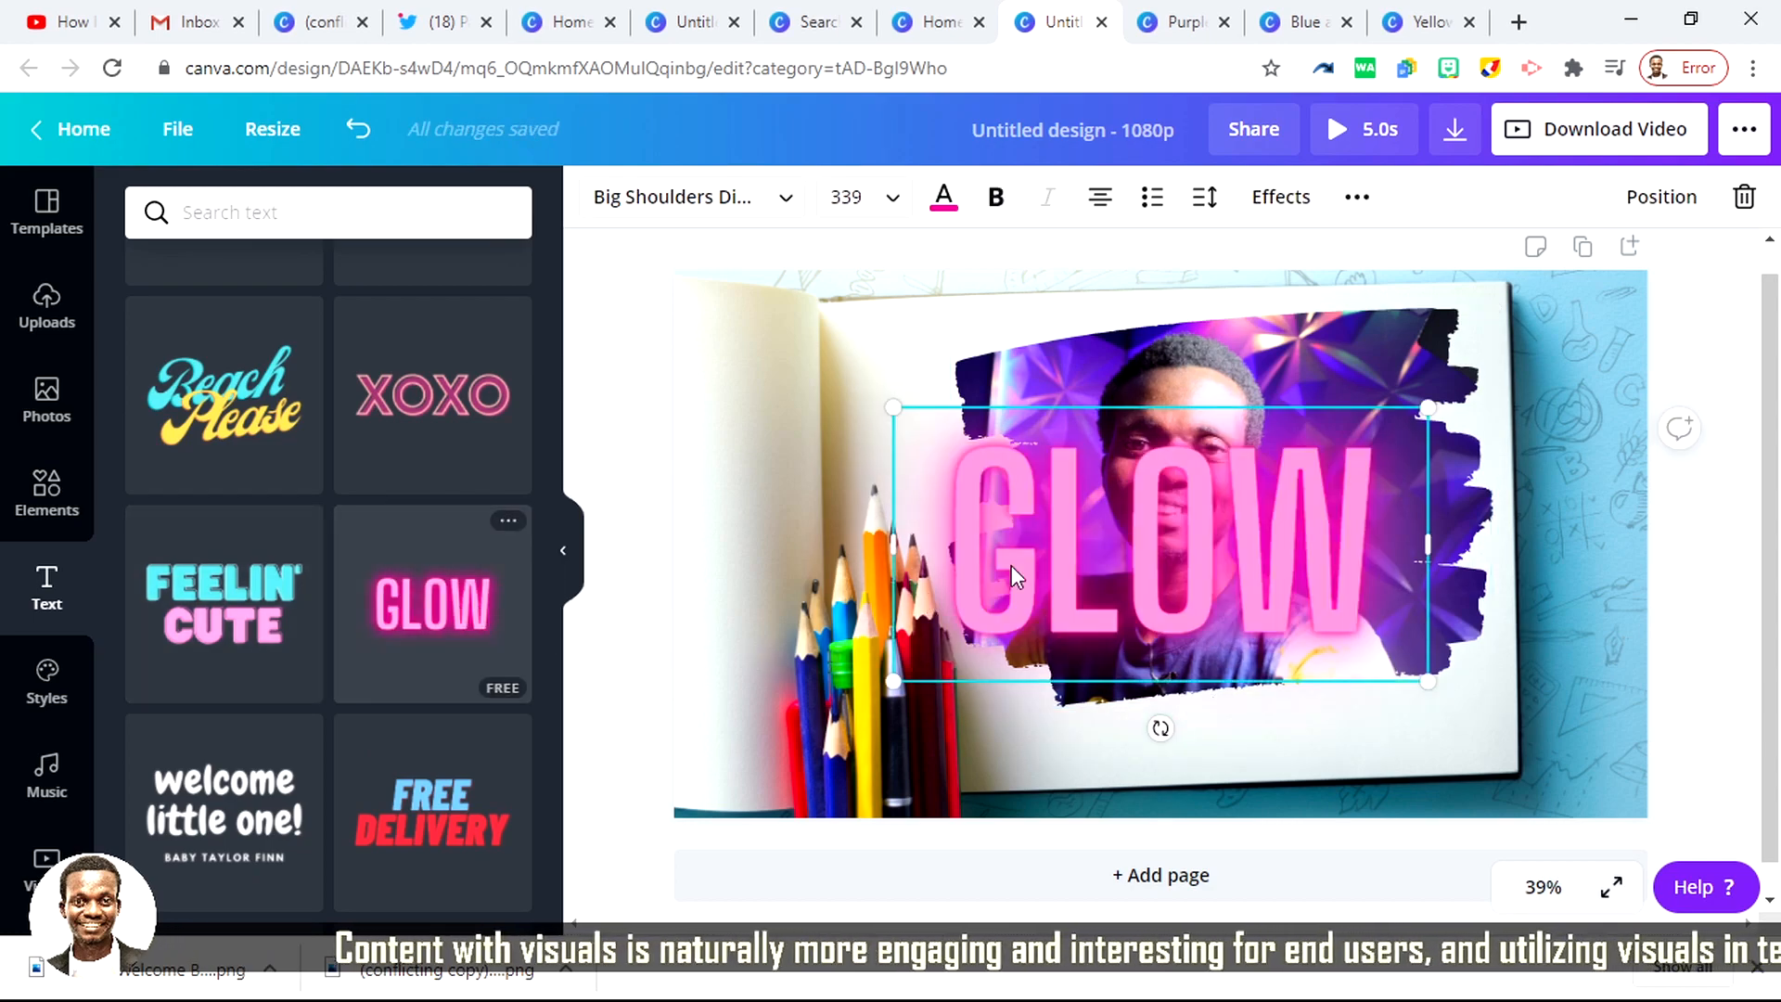
double_click(1176, 542)
text(WE)
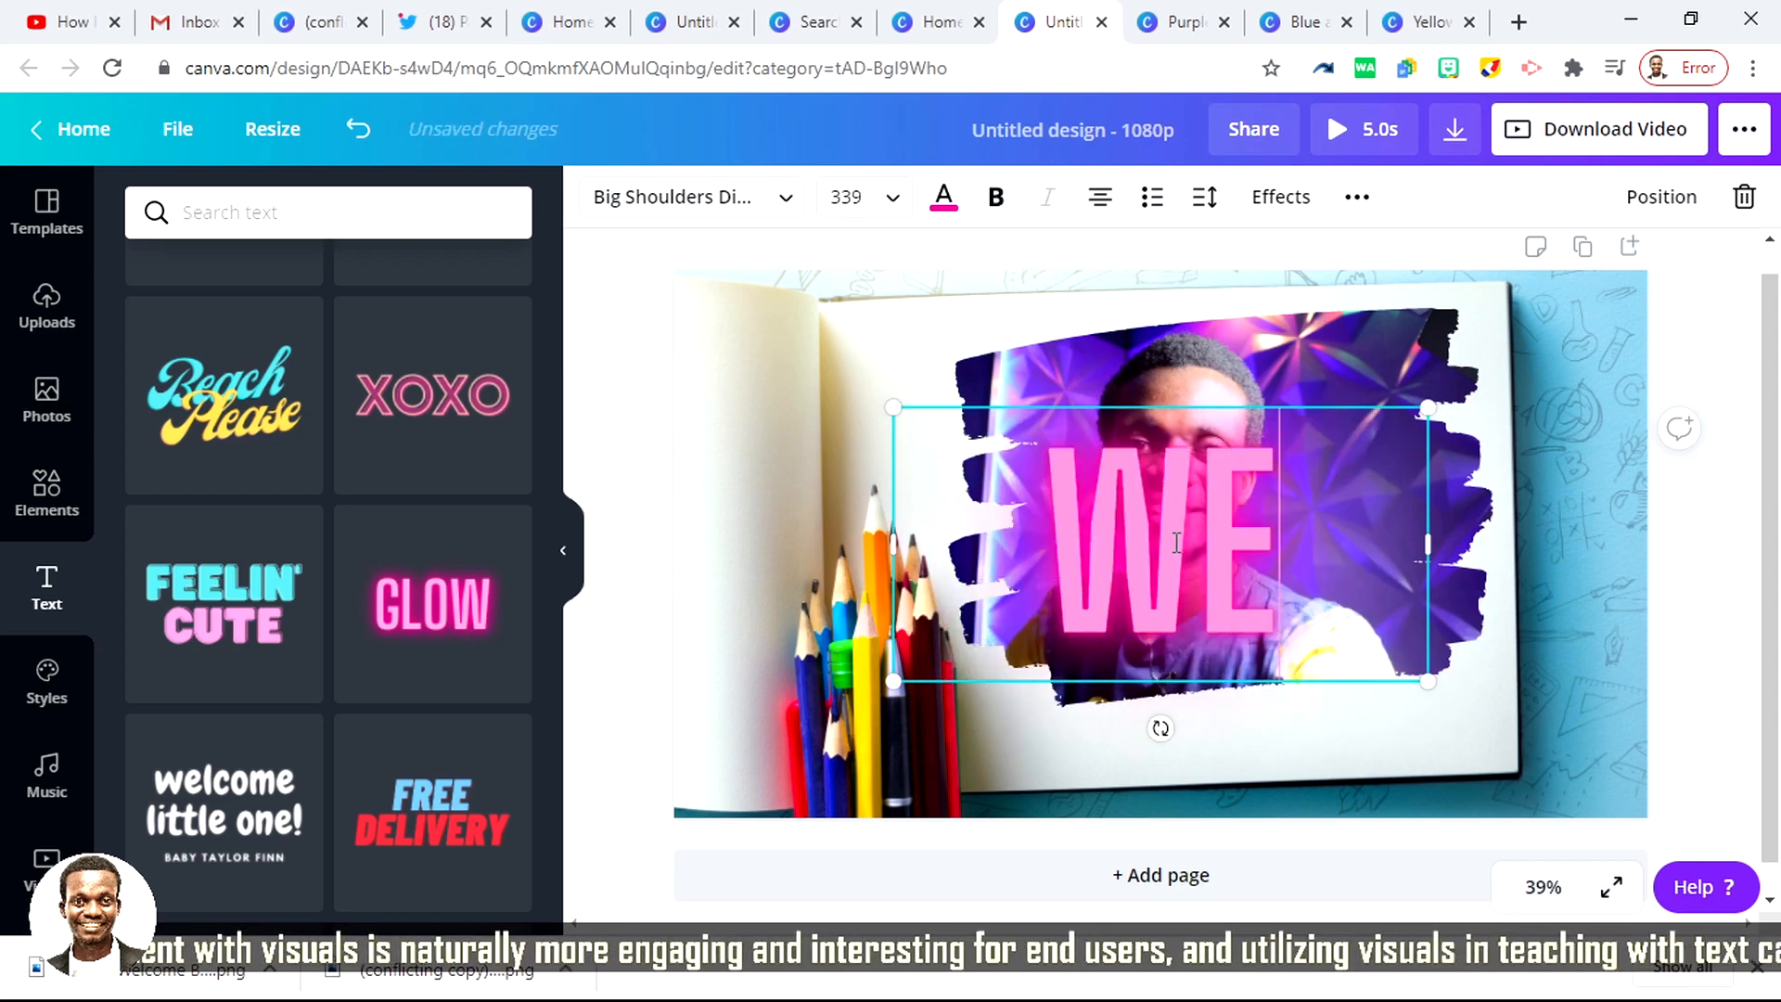
text(LCOME TO T)
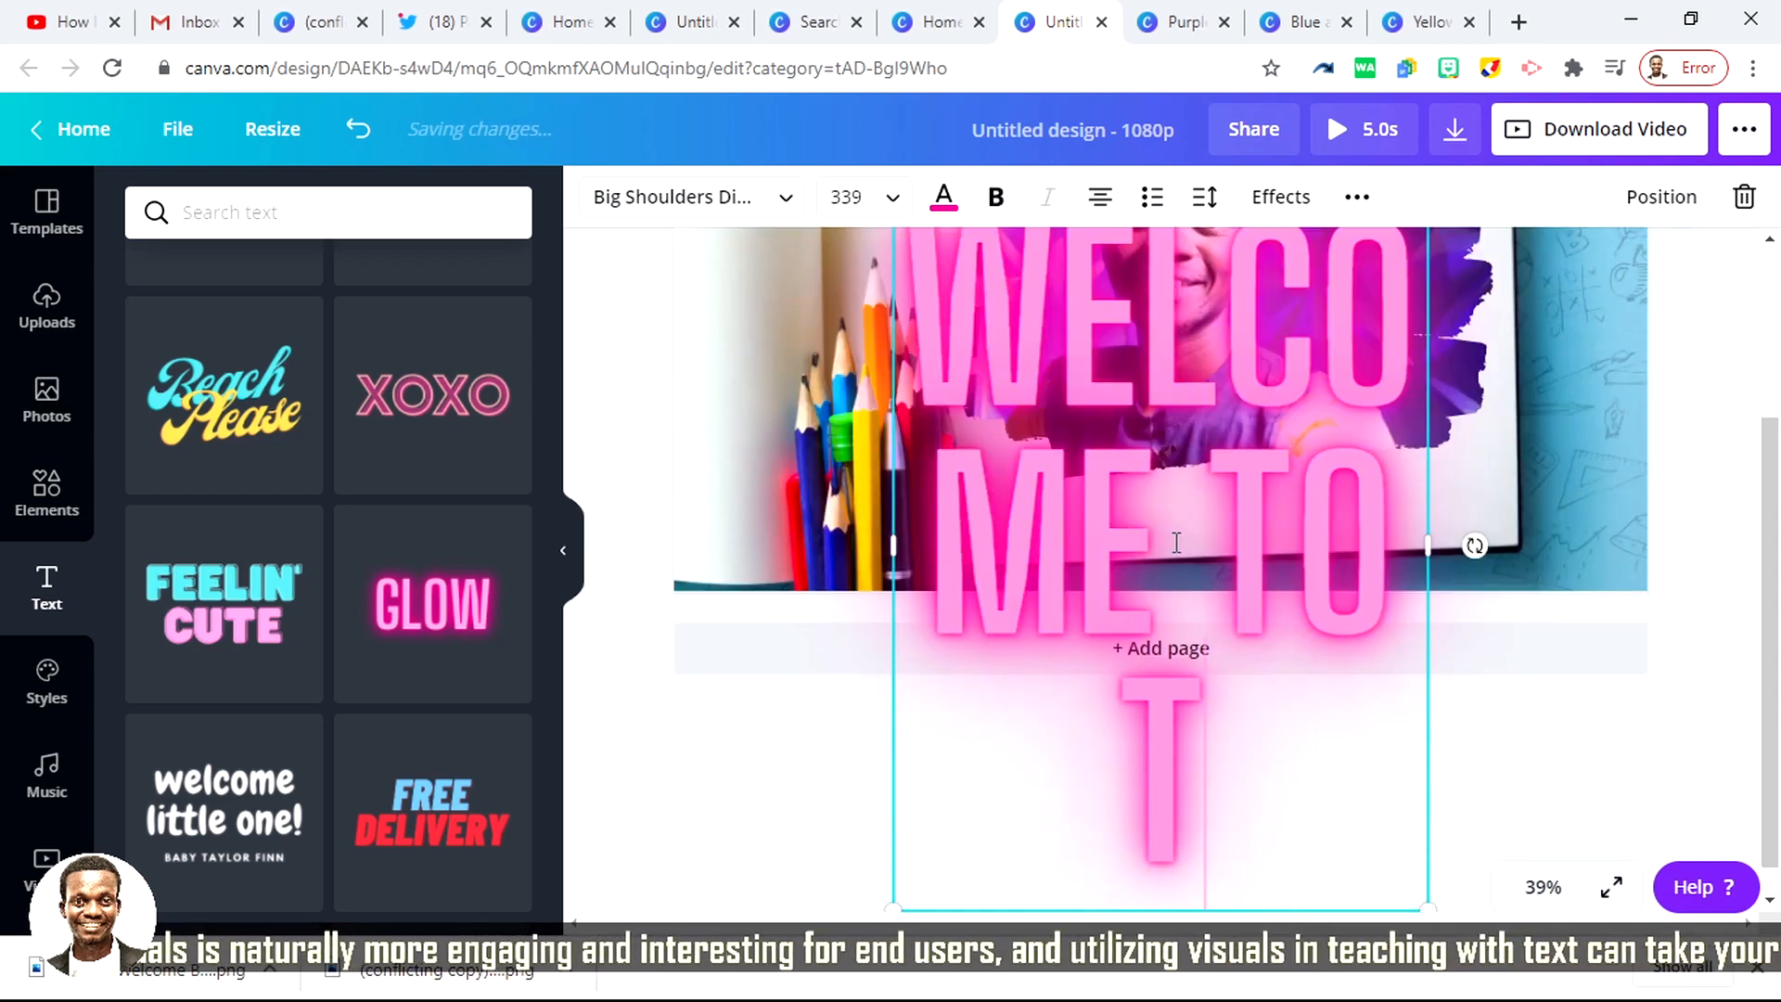
text(HE CLASS)
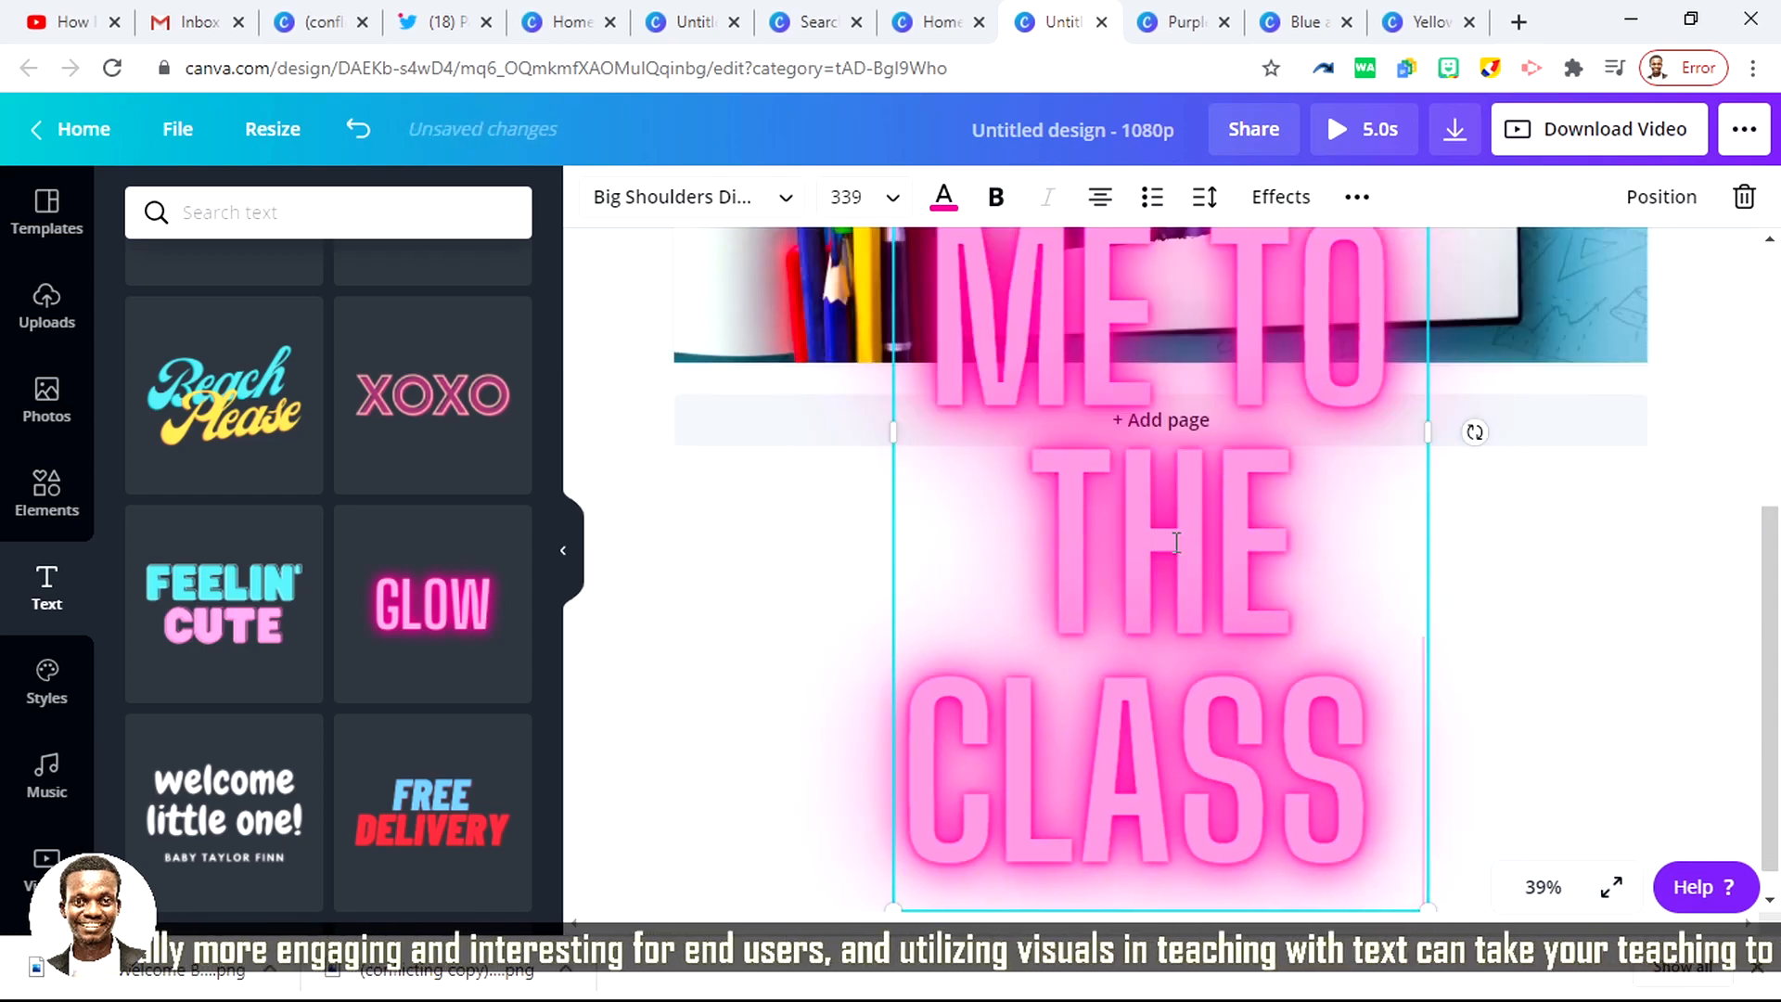
Step: Set the font size of the whole neon text to 96
key(ctrl+a)
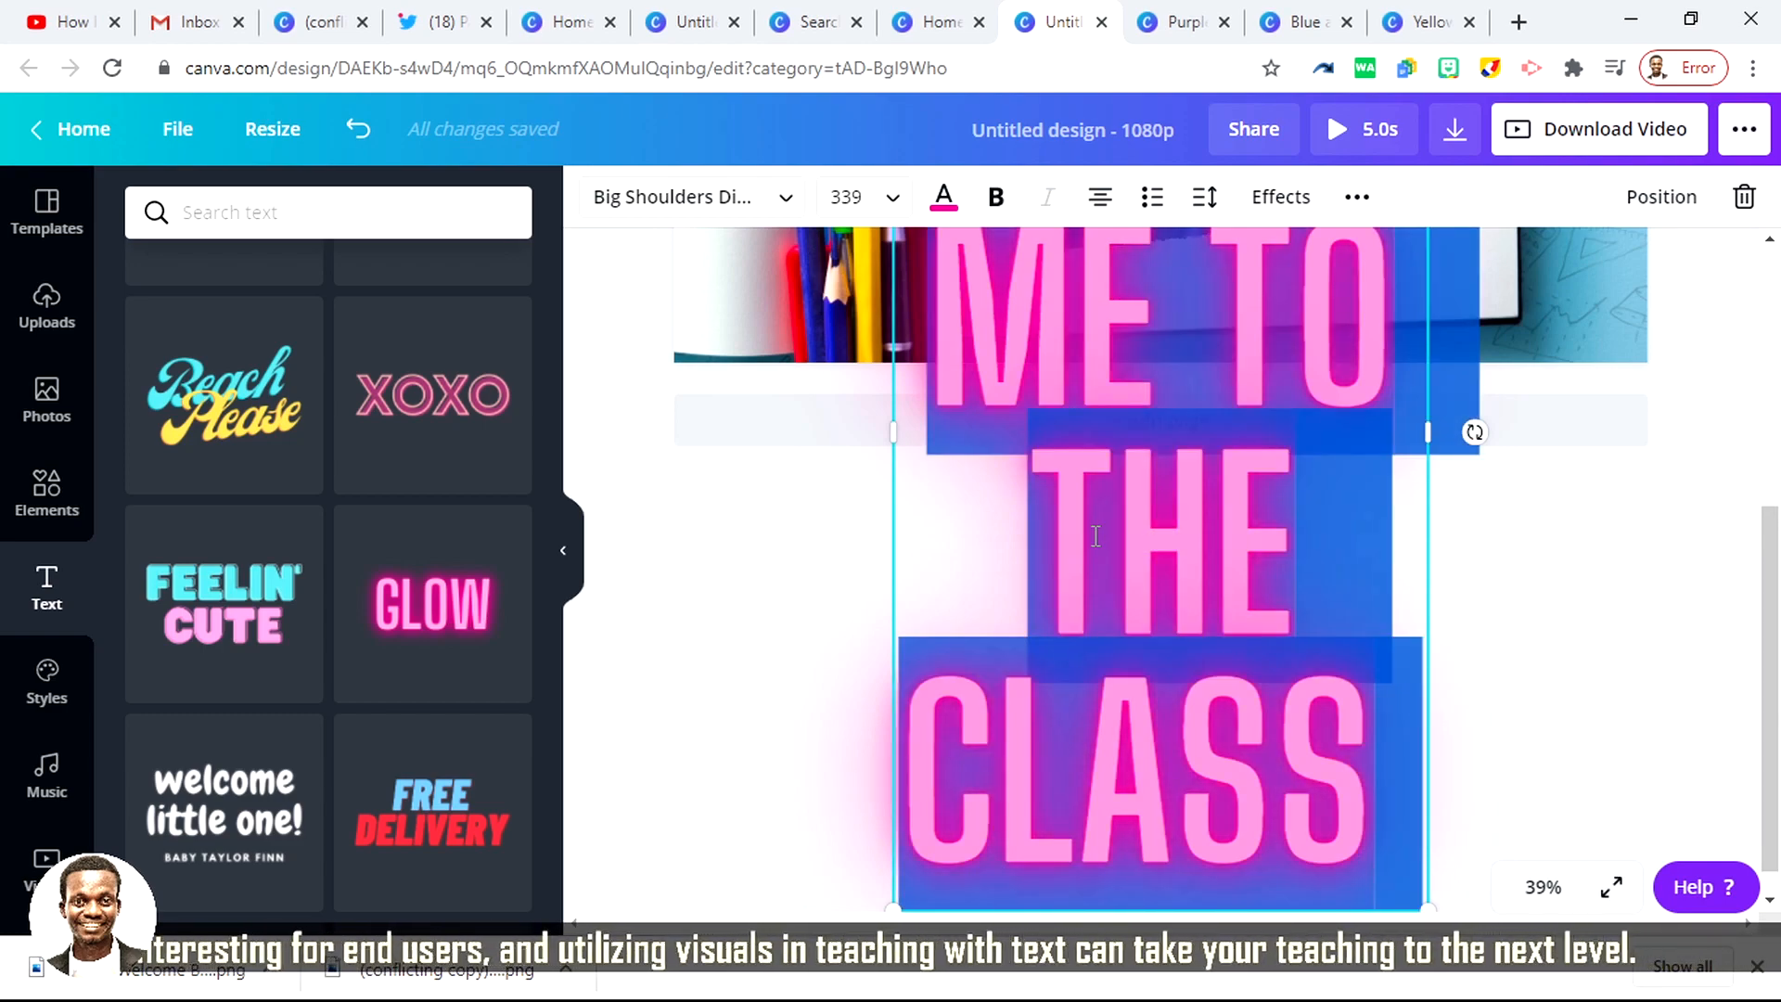
click(896, 203)
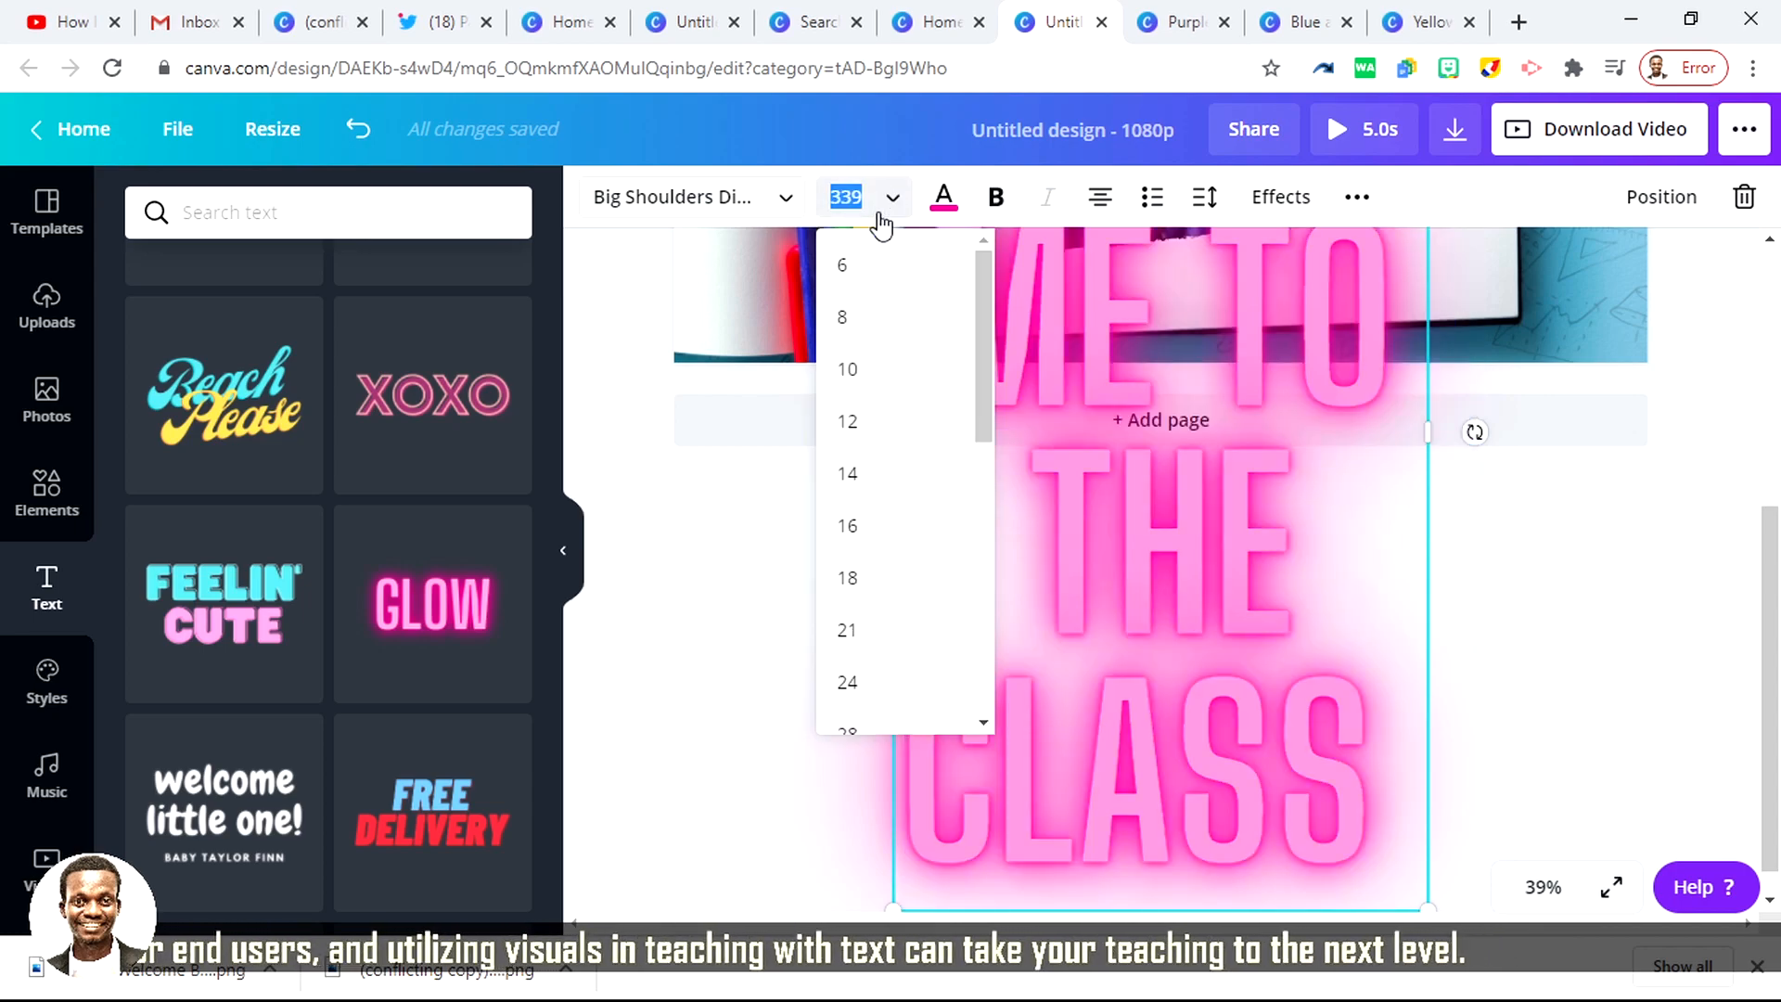
scroll(884, 534, down, 7)
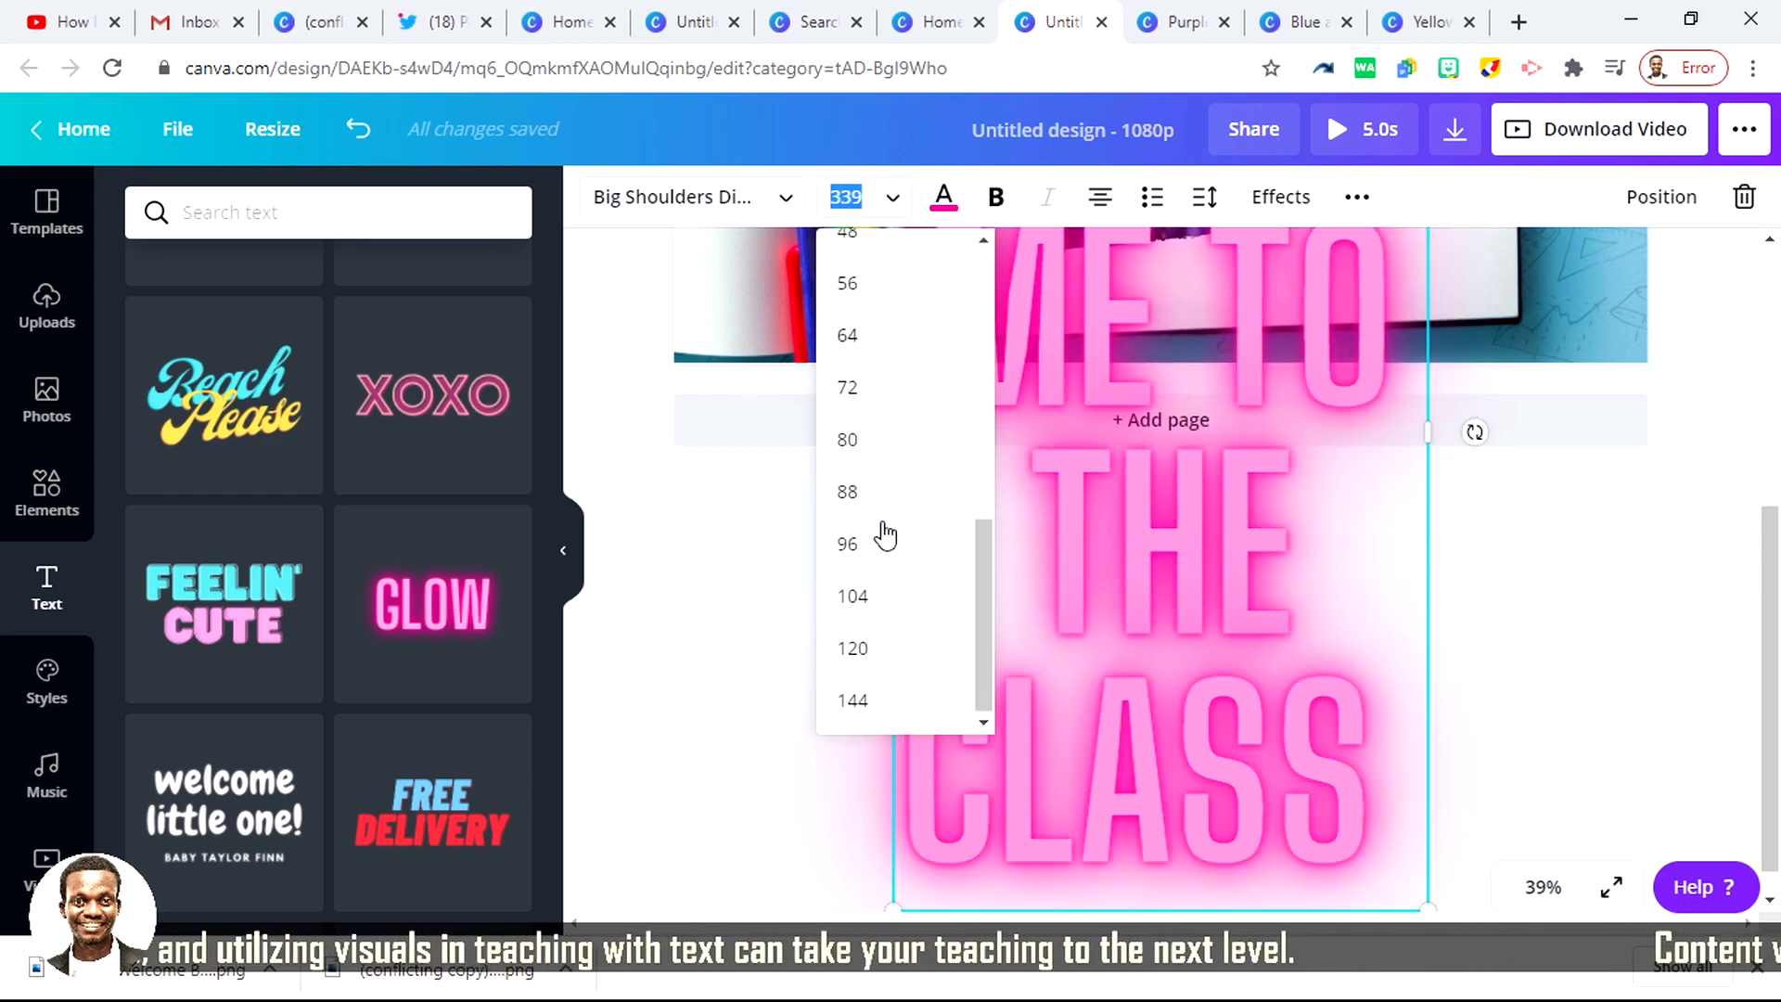
click(889, 549)
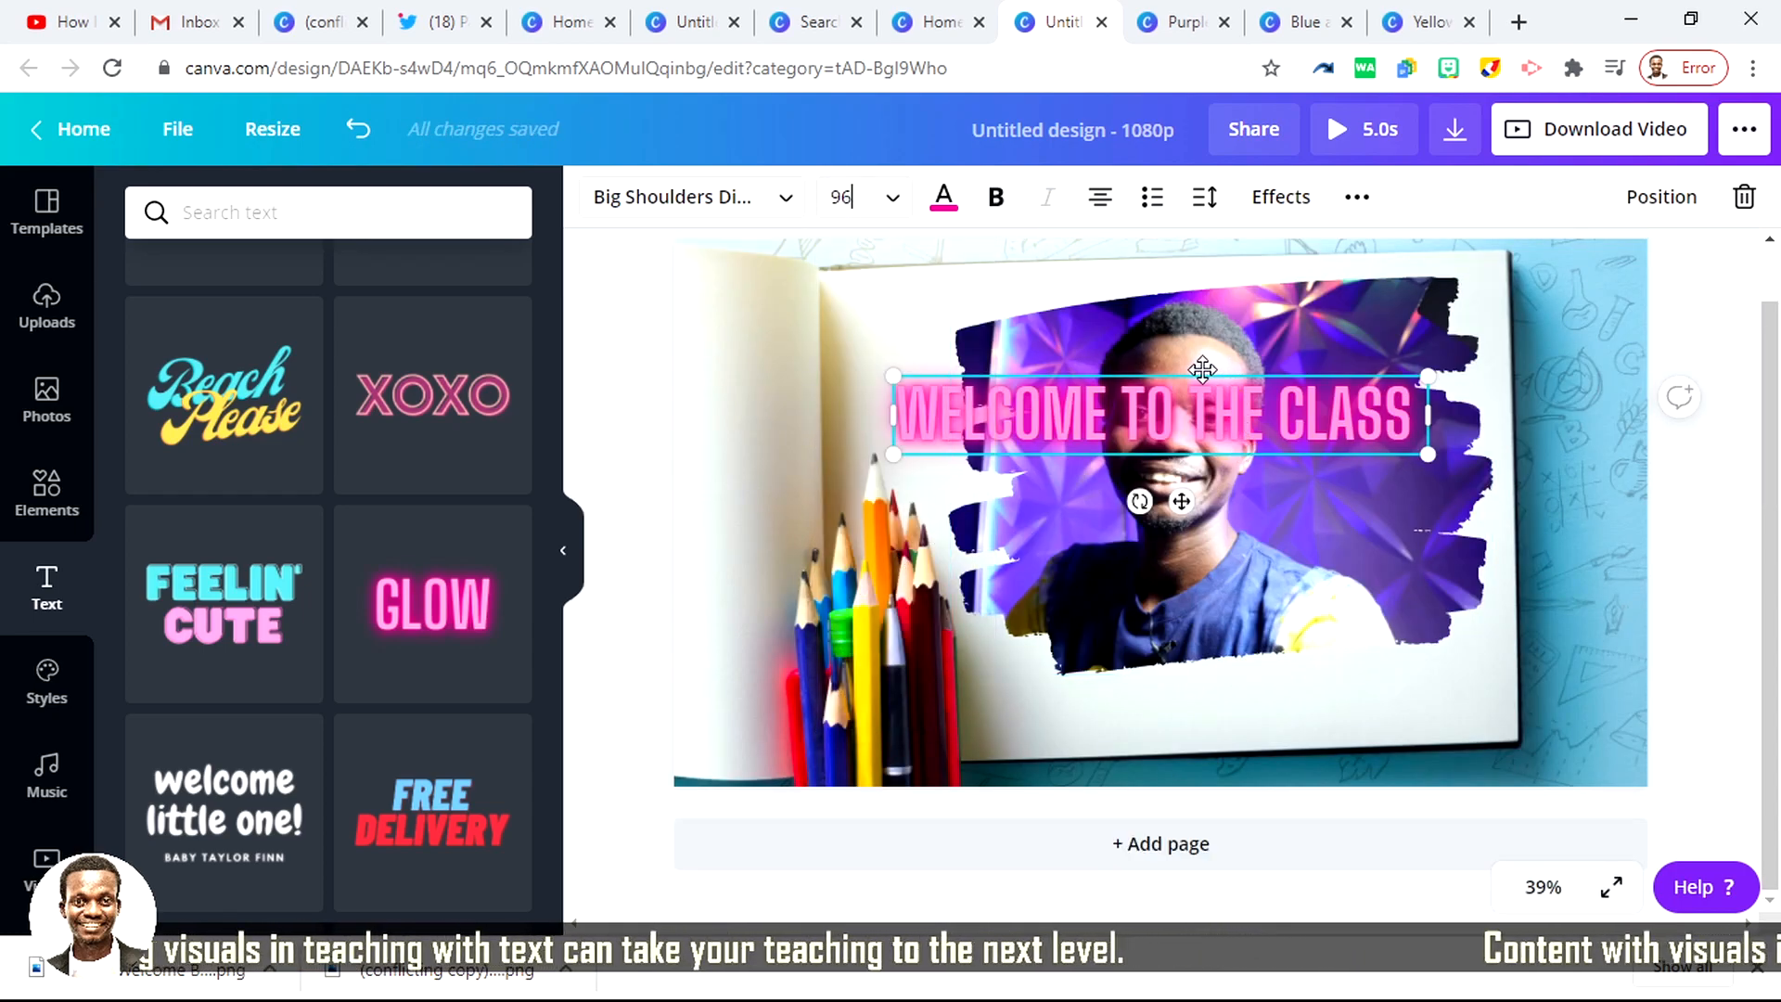
Step: Move the "WELCOME TO THE CLASS" text to the lower edge of the notebook page, just below the portrait
drag(1203, 373, 1274, 661)
click(1277, 661)
drag(1449, 705, 1397, 695)
click(1730, 433)
click(1397, 687)
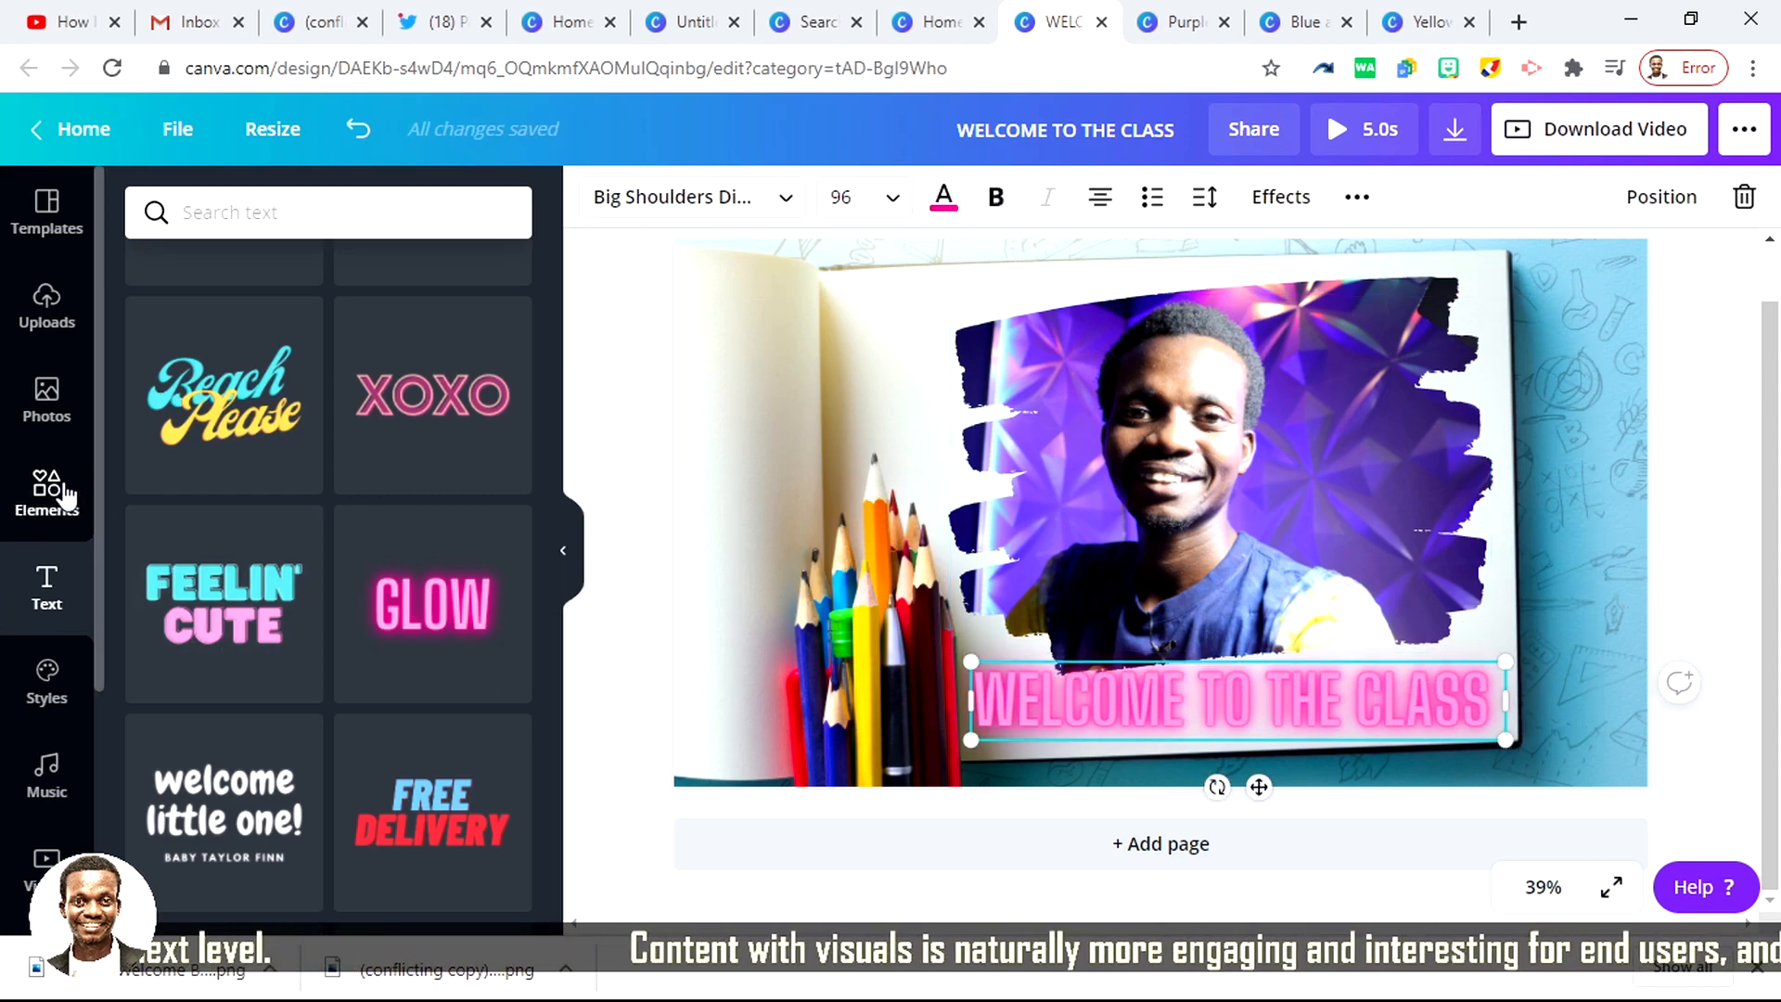
Step: Search the elements library for "CHILDREN"
click(130, 219)
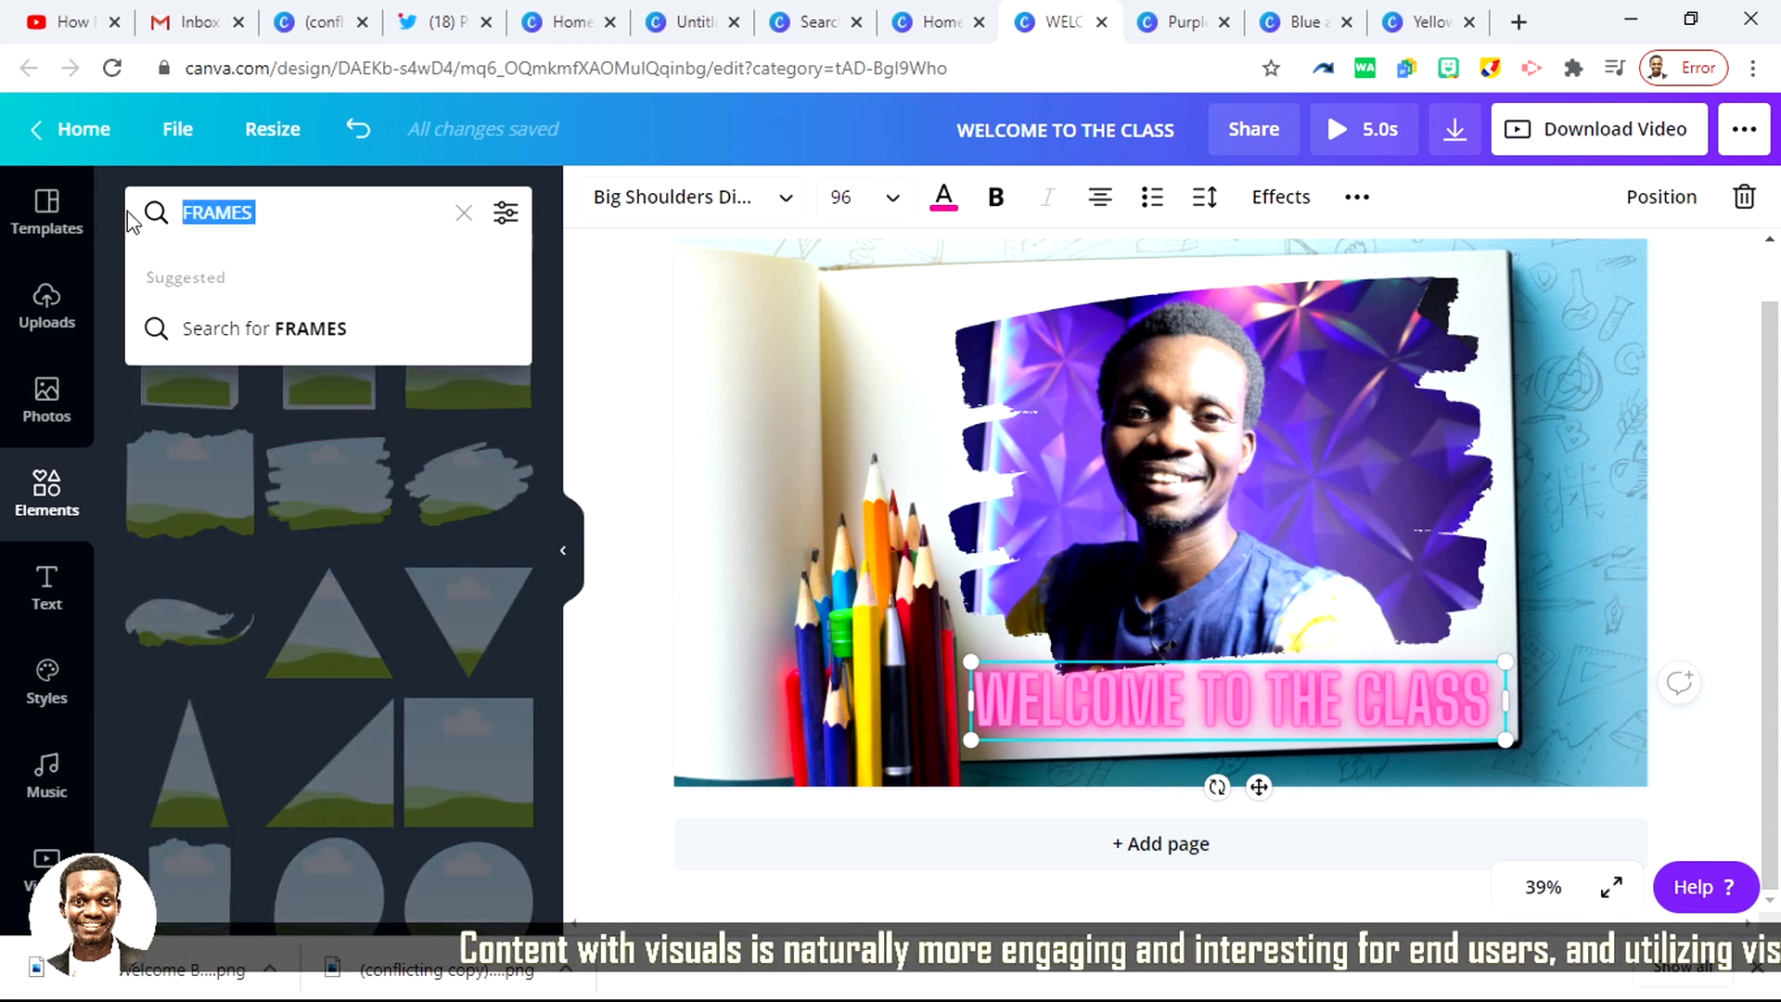
text(CHILD)
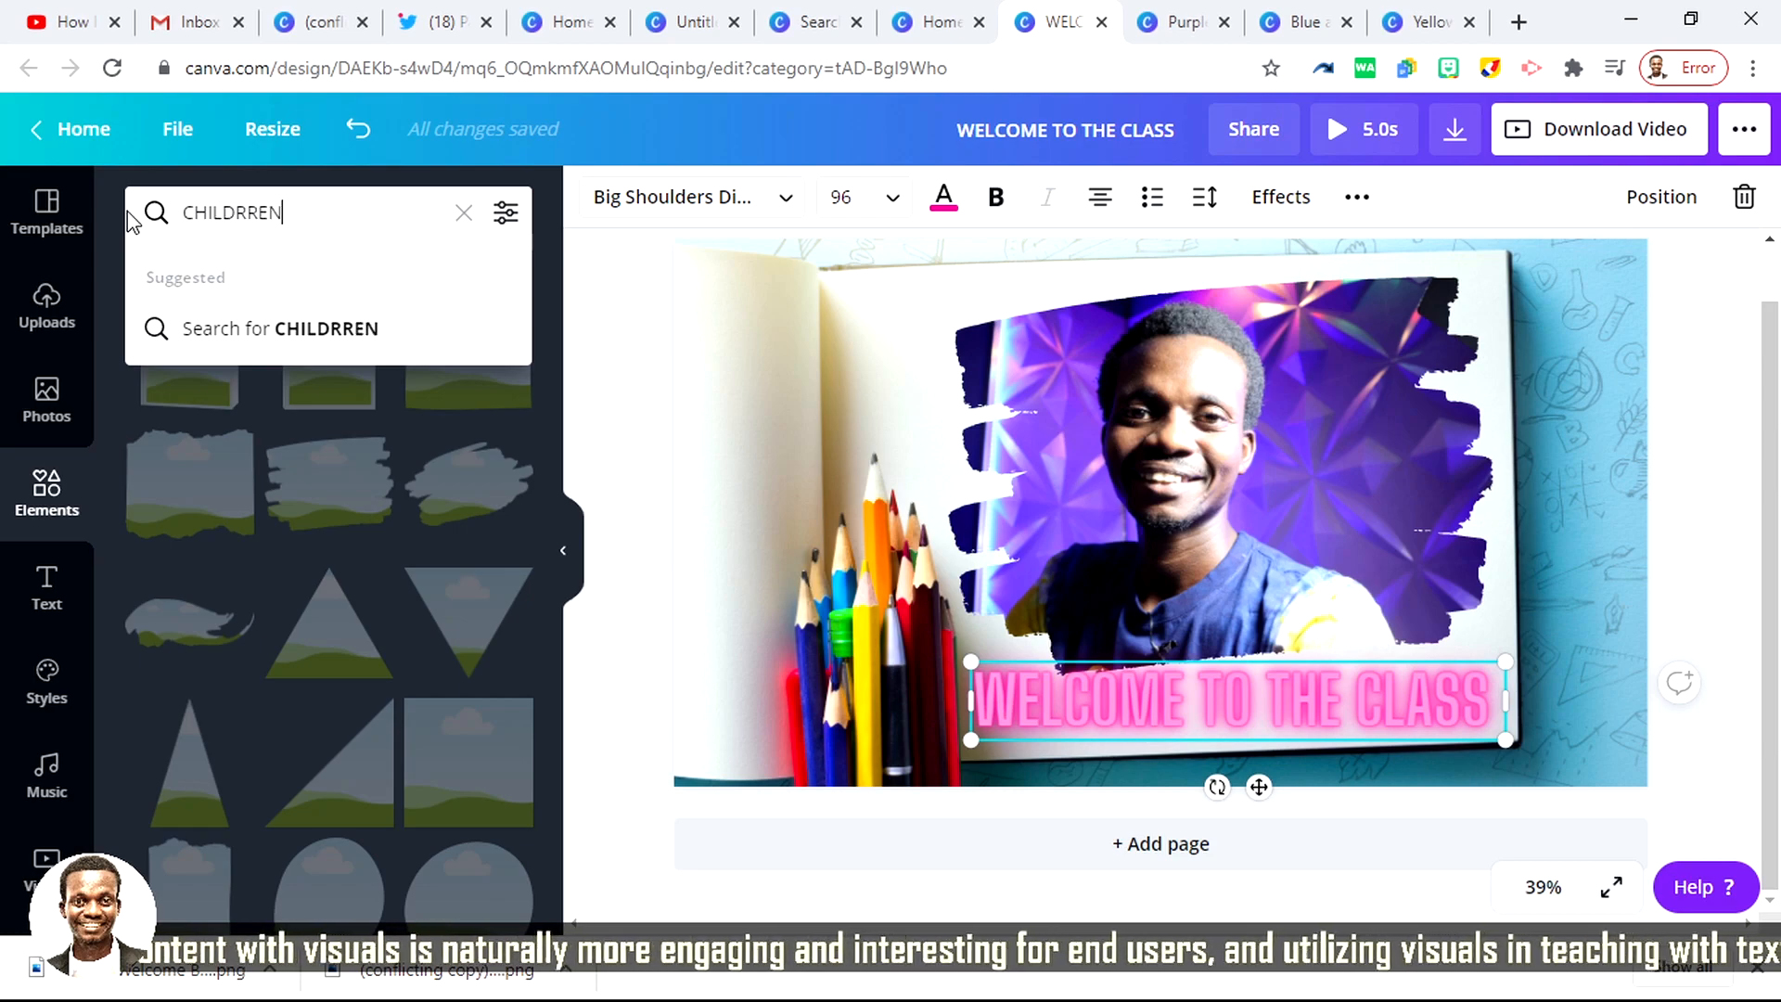
text(RREN)
key(Return)
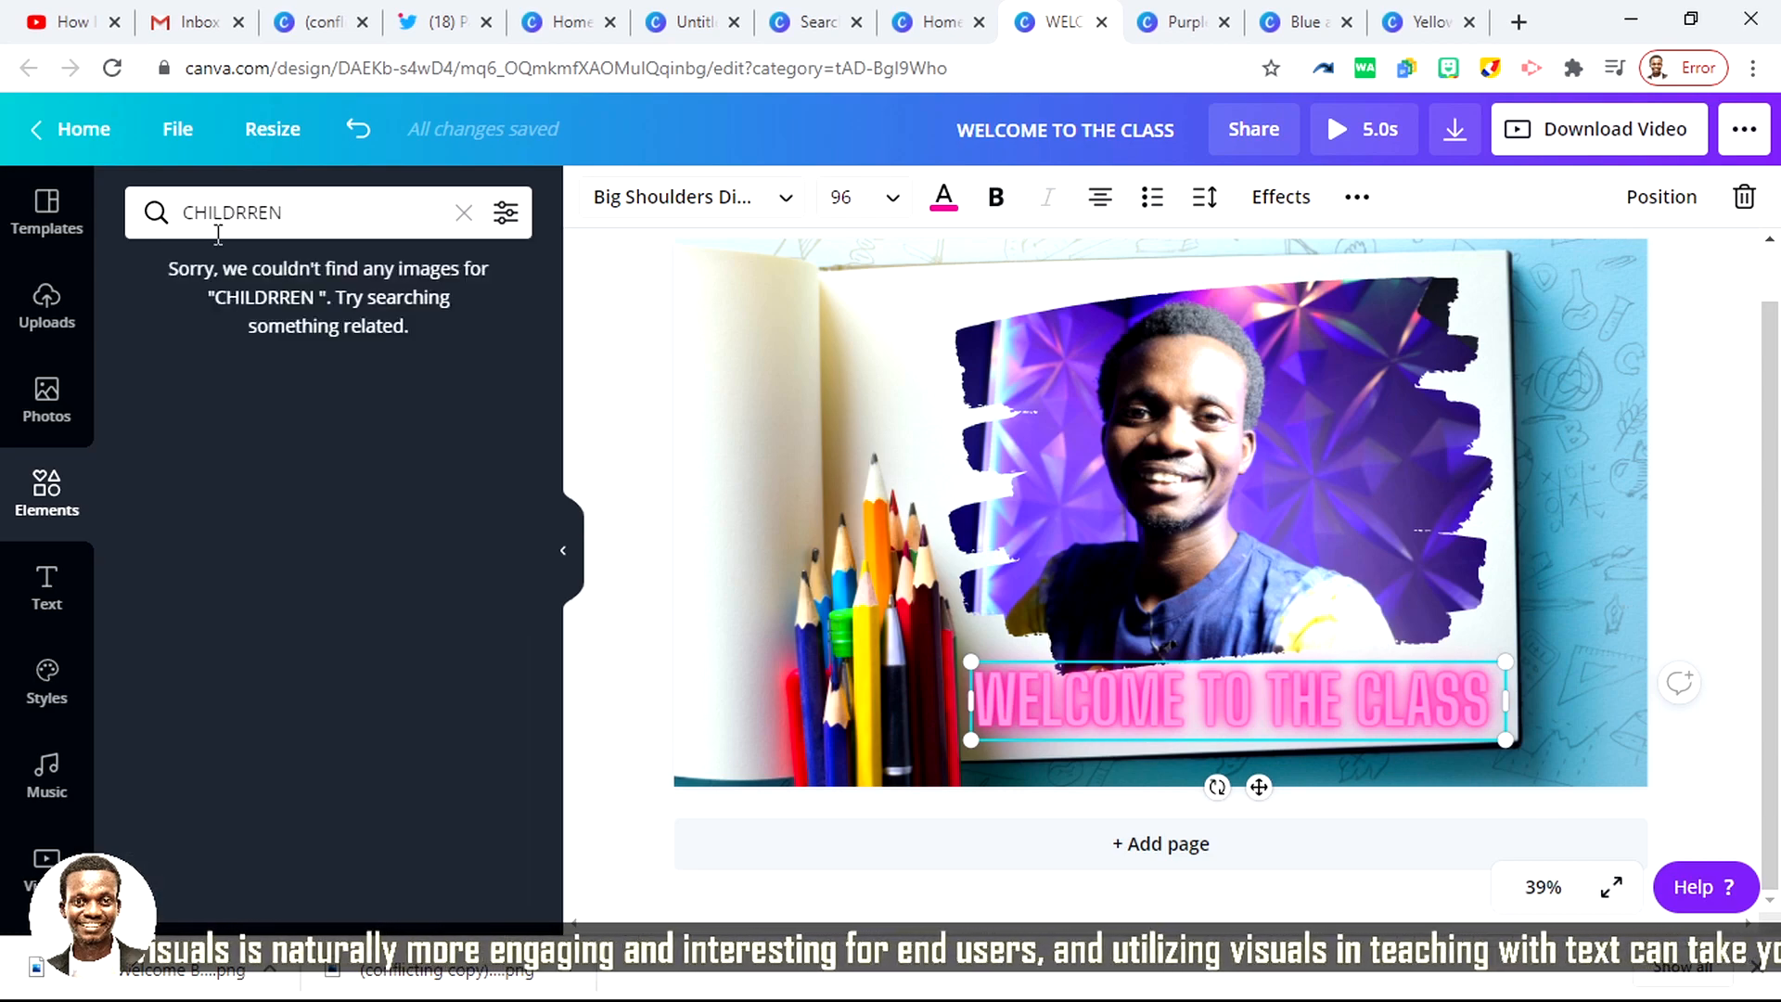
click(258, 213)
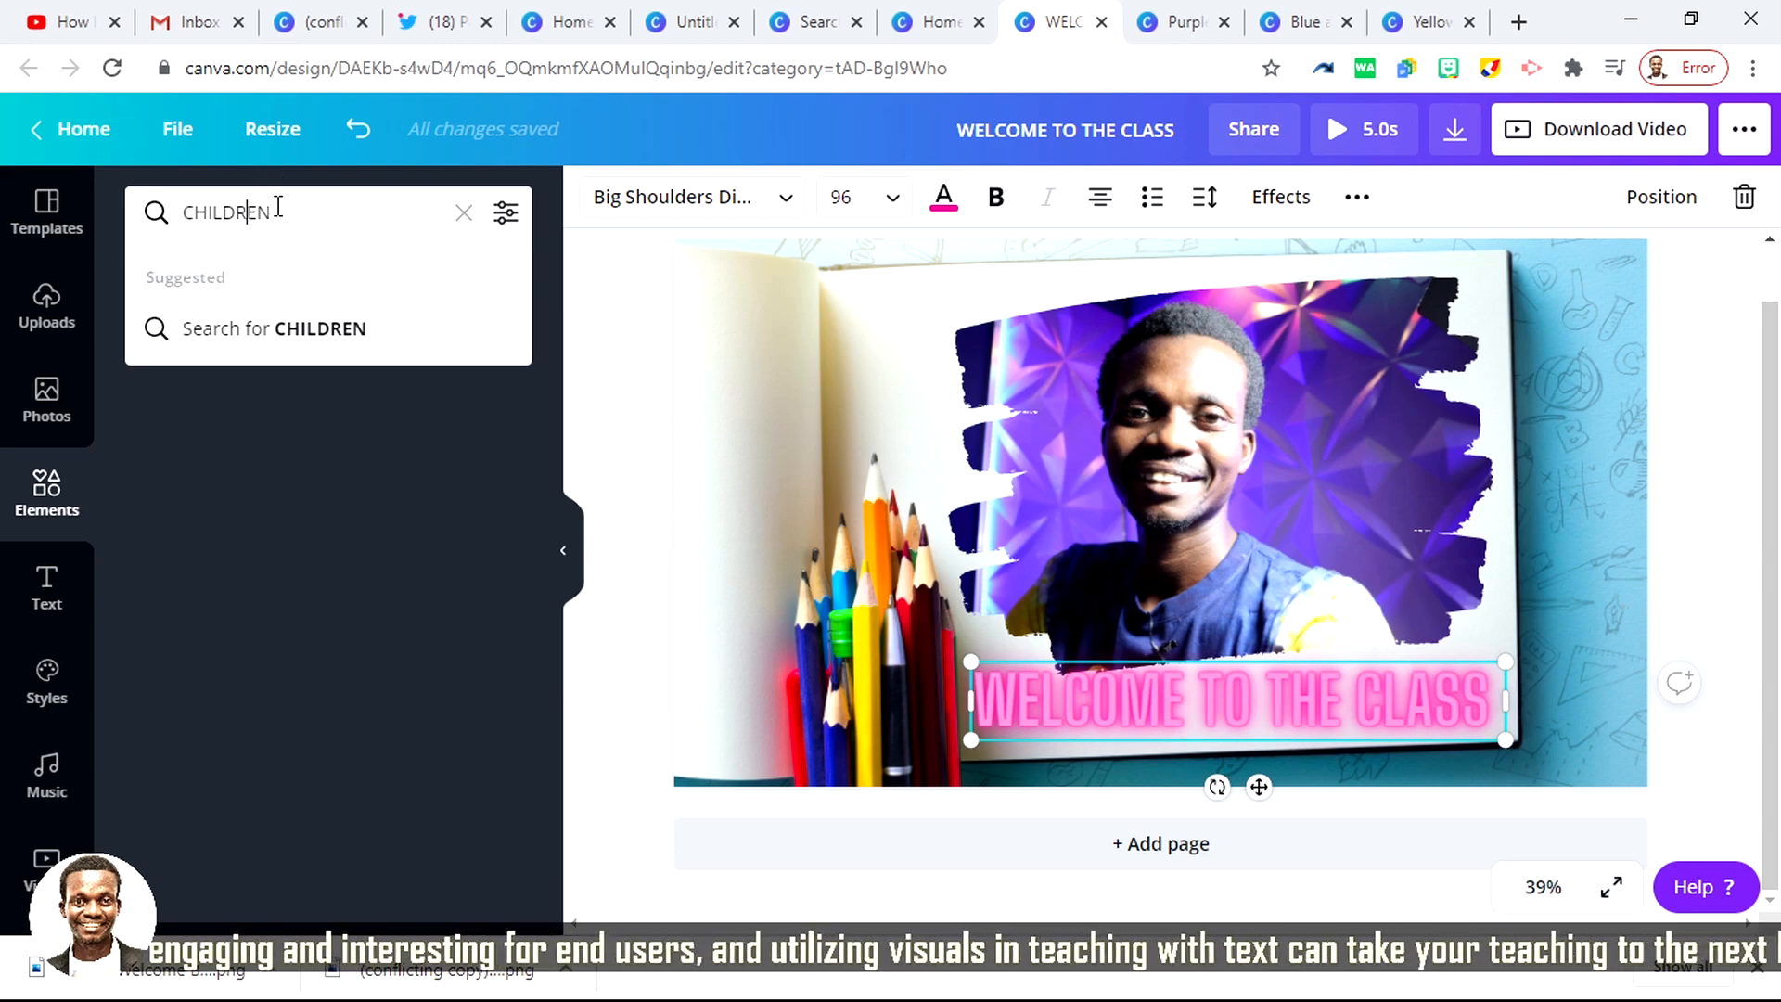
key(Return)
Step: Refine the elements search to "CHILDREN TOYS"
click(280, 214)
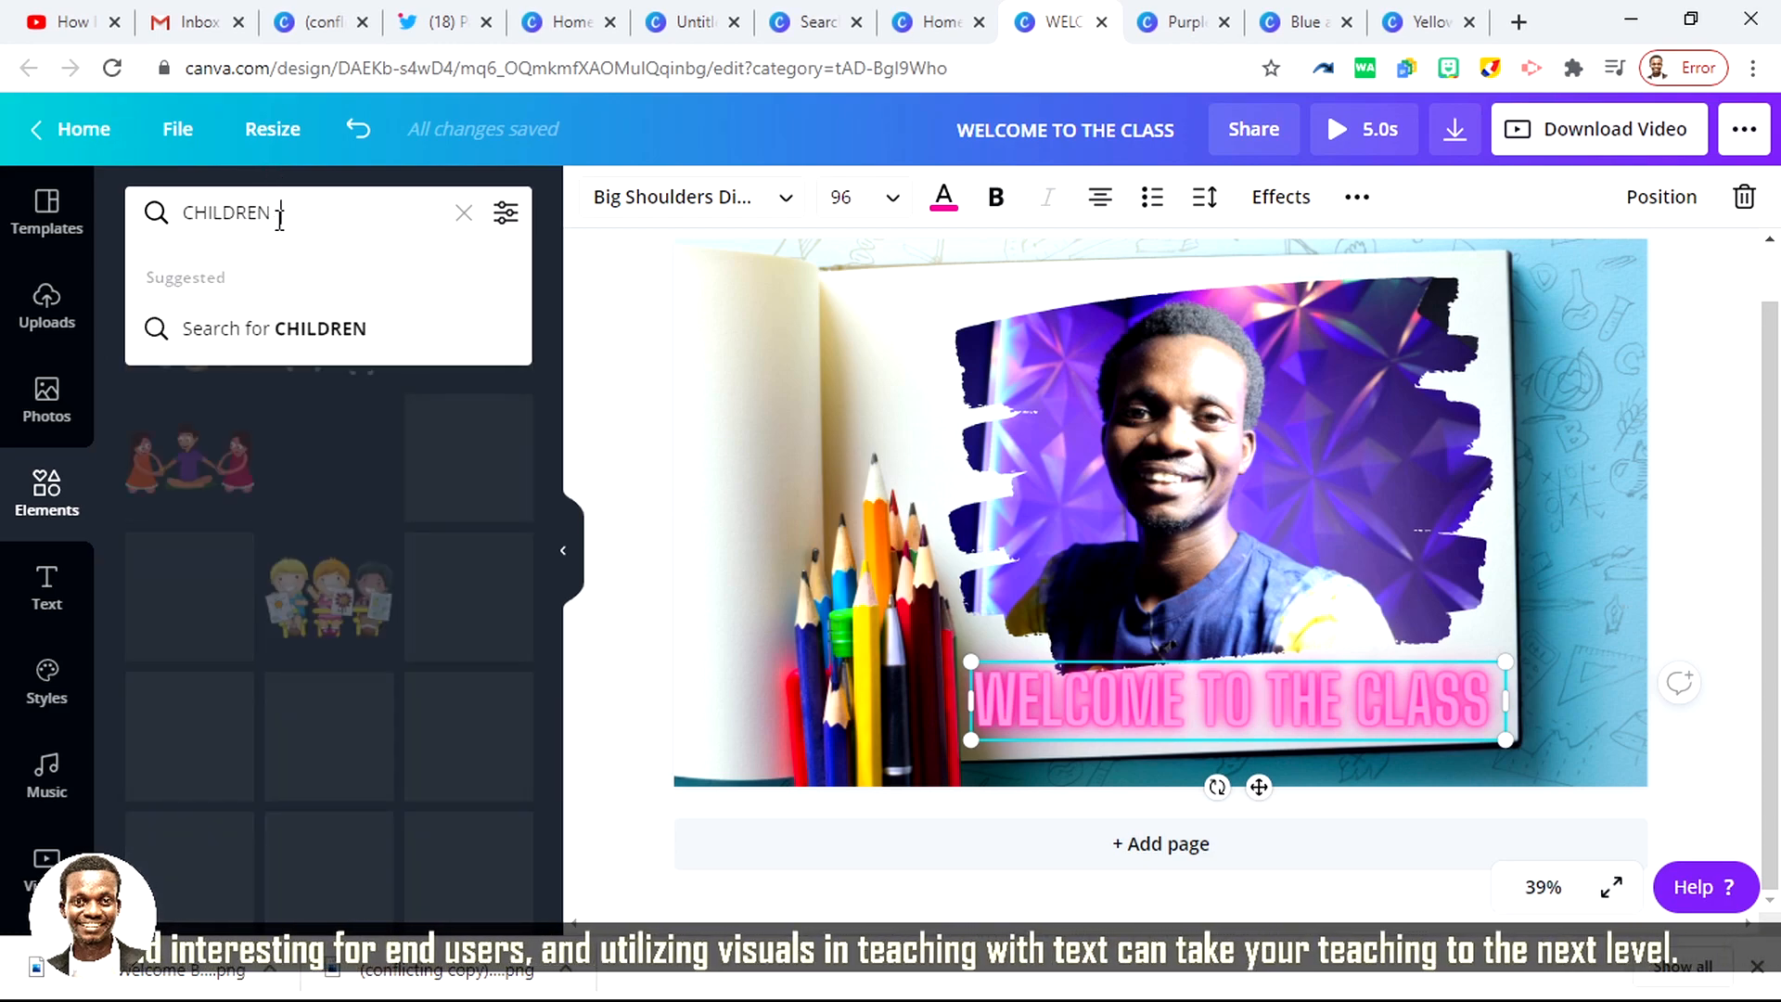
text(YO)
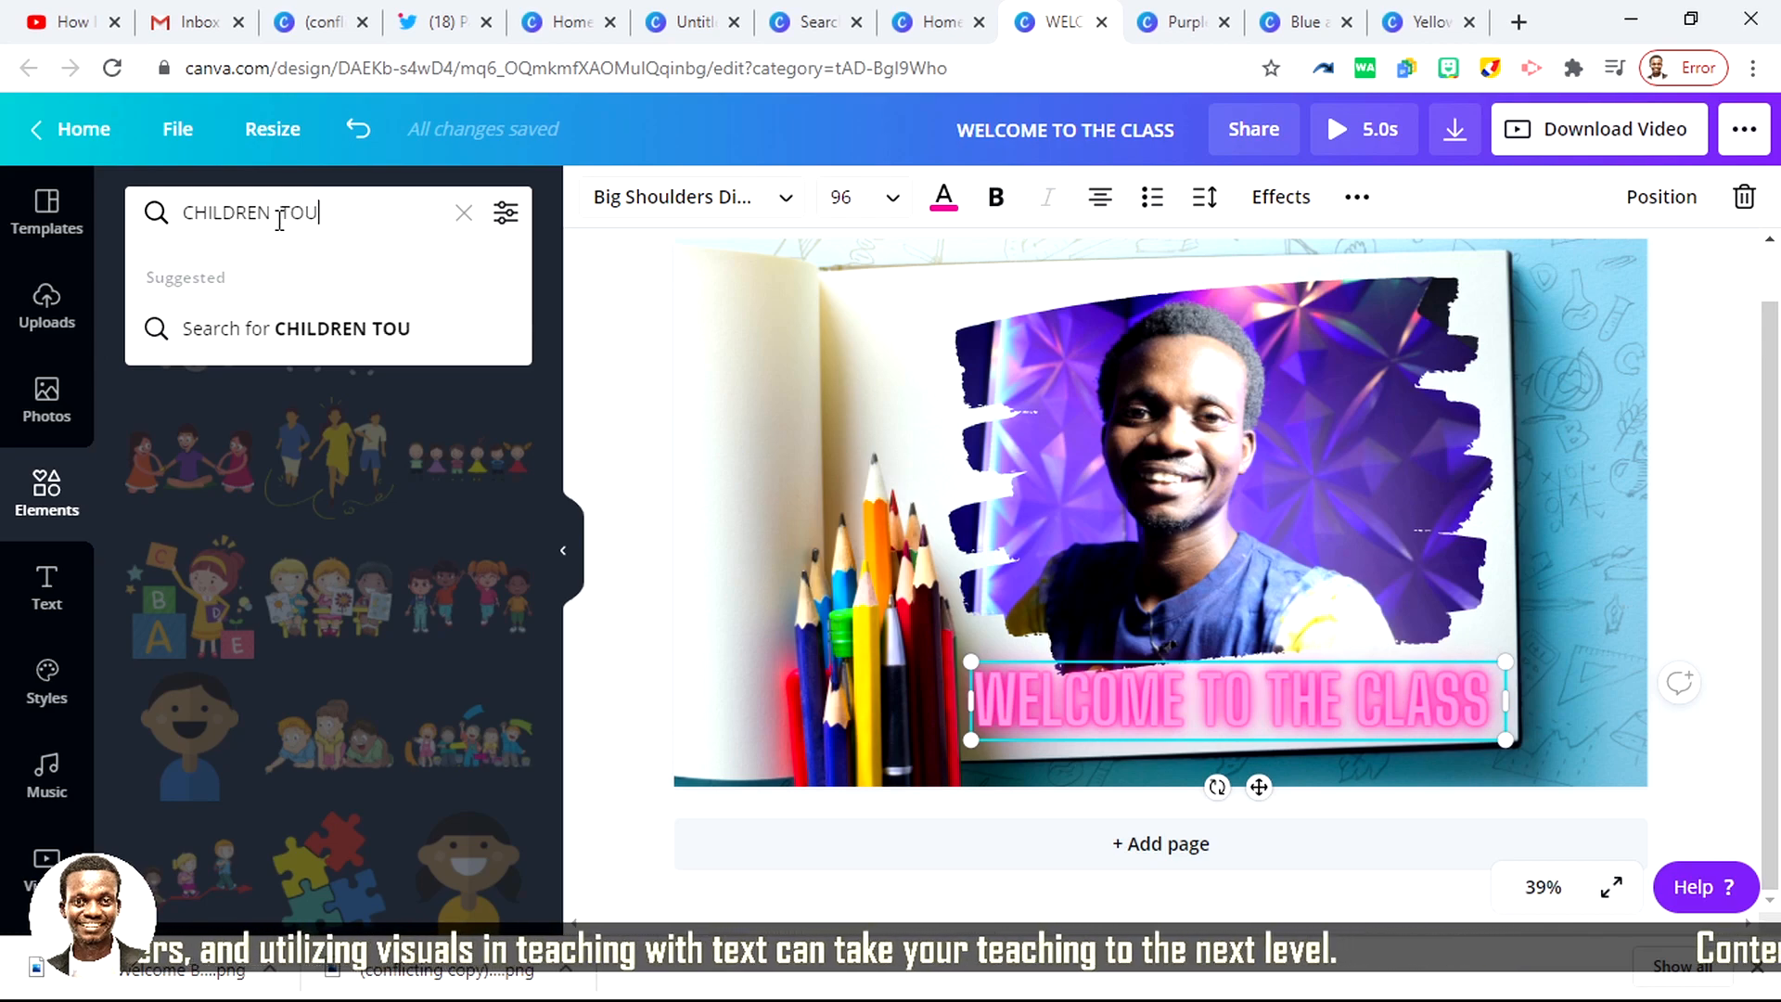
key(Return)
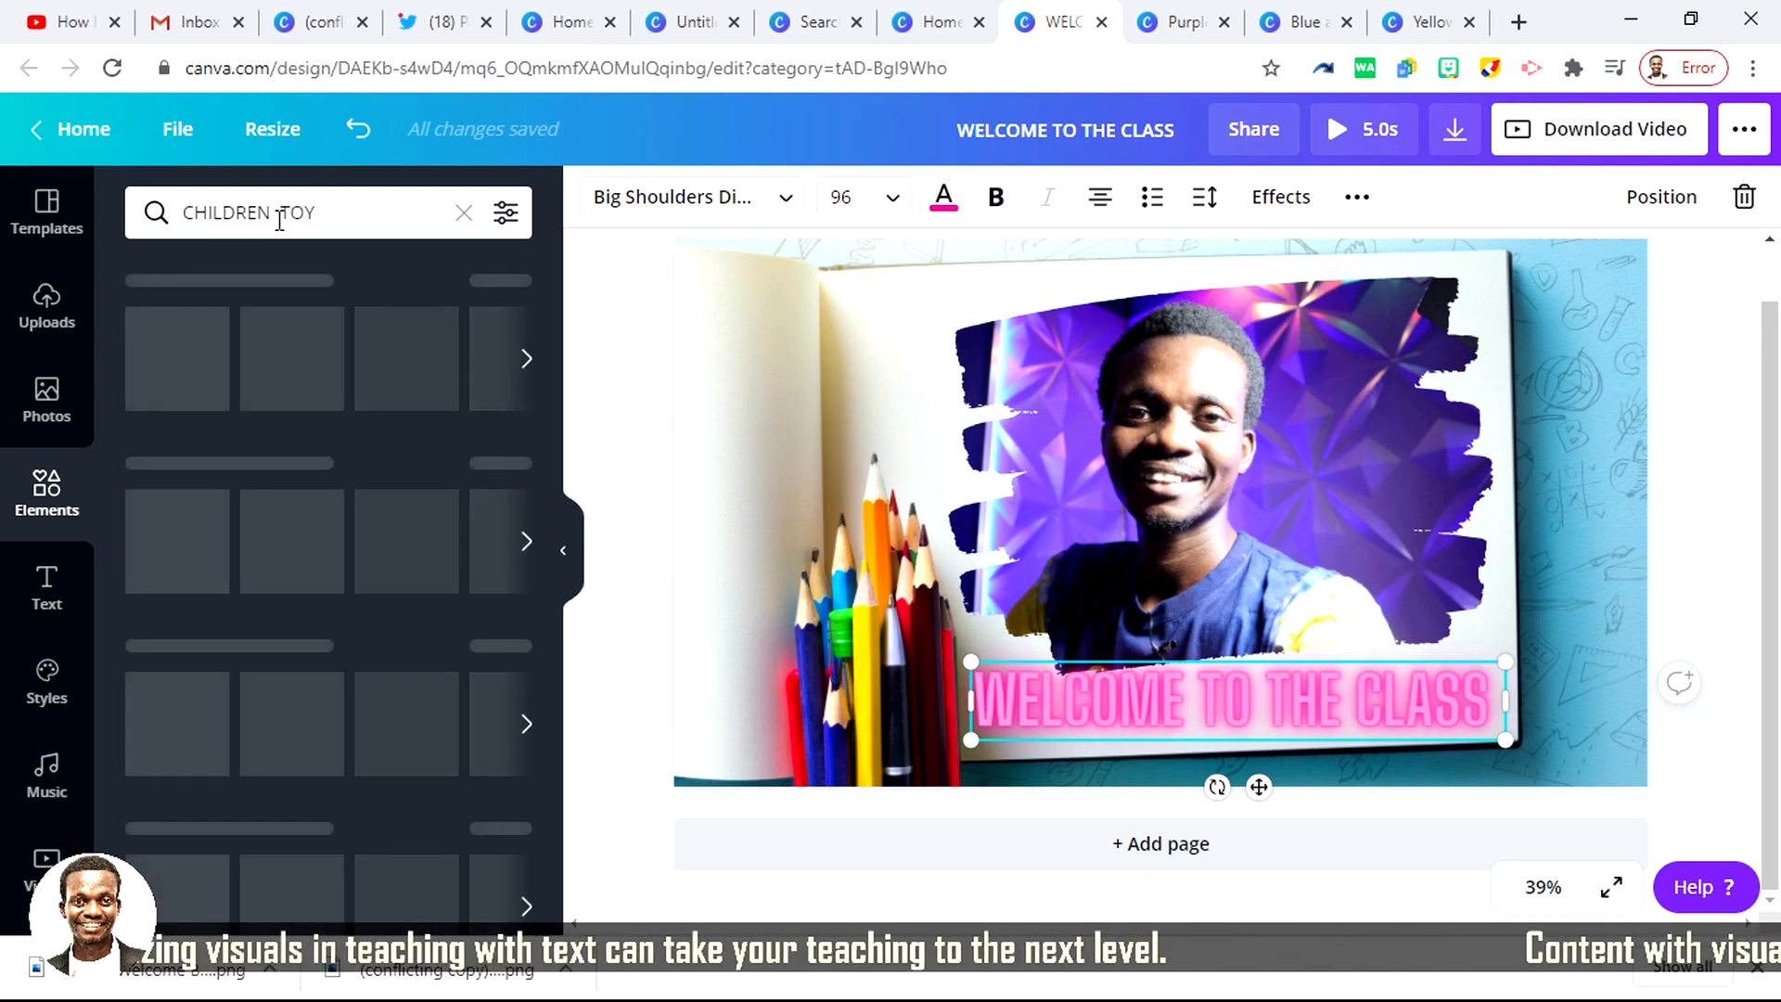
click(327, 218)
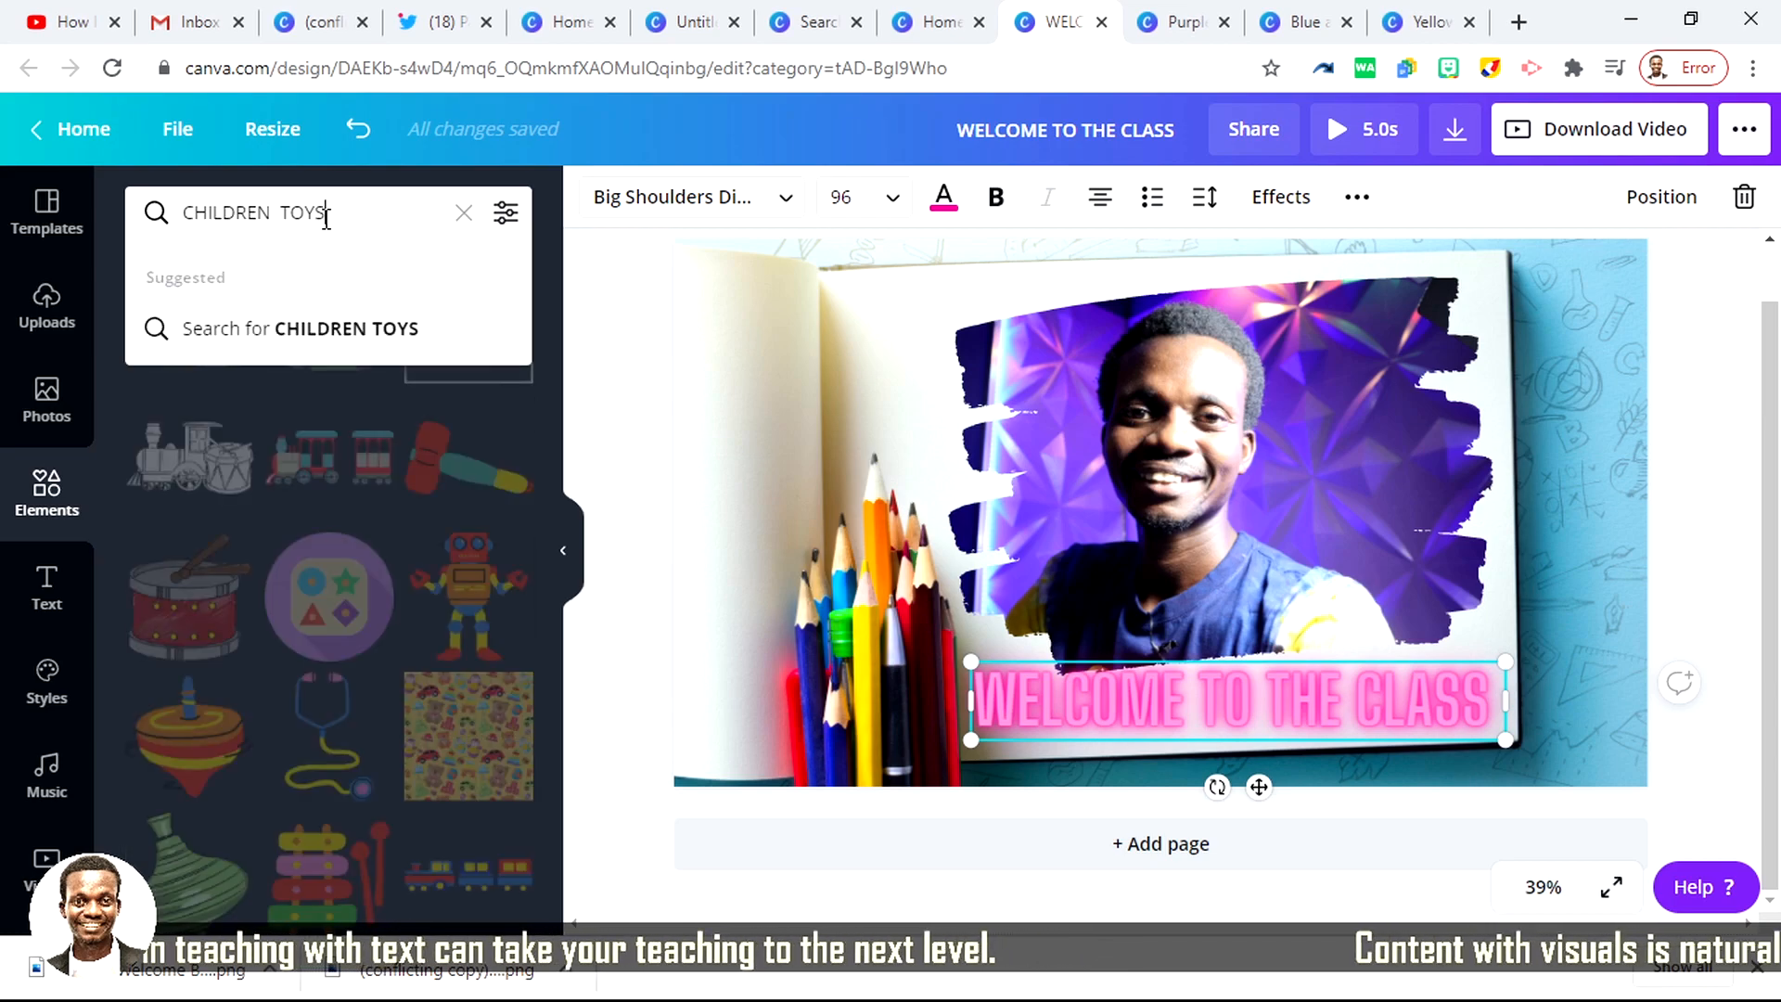
text(S)
key(Return)
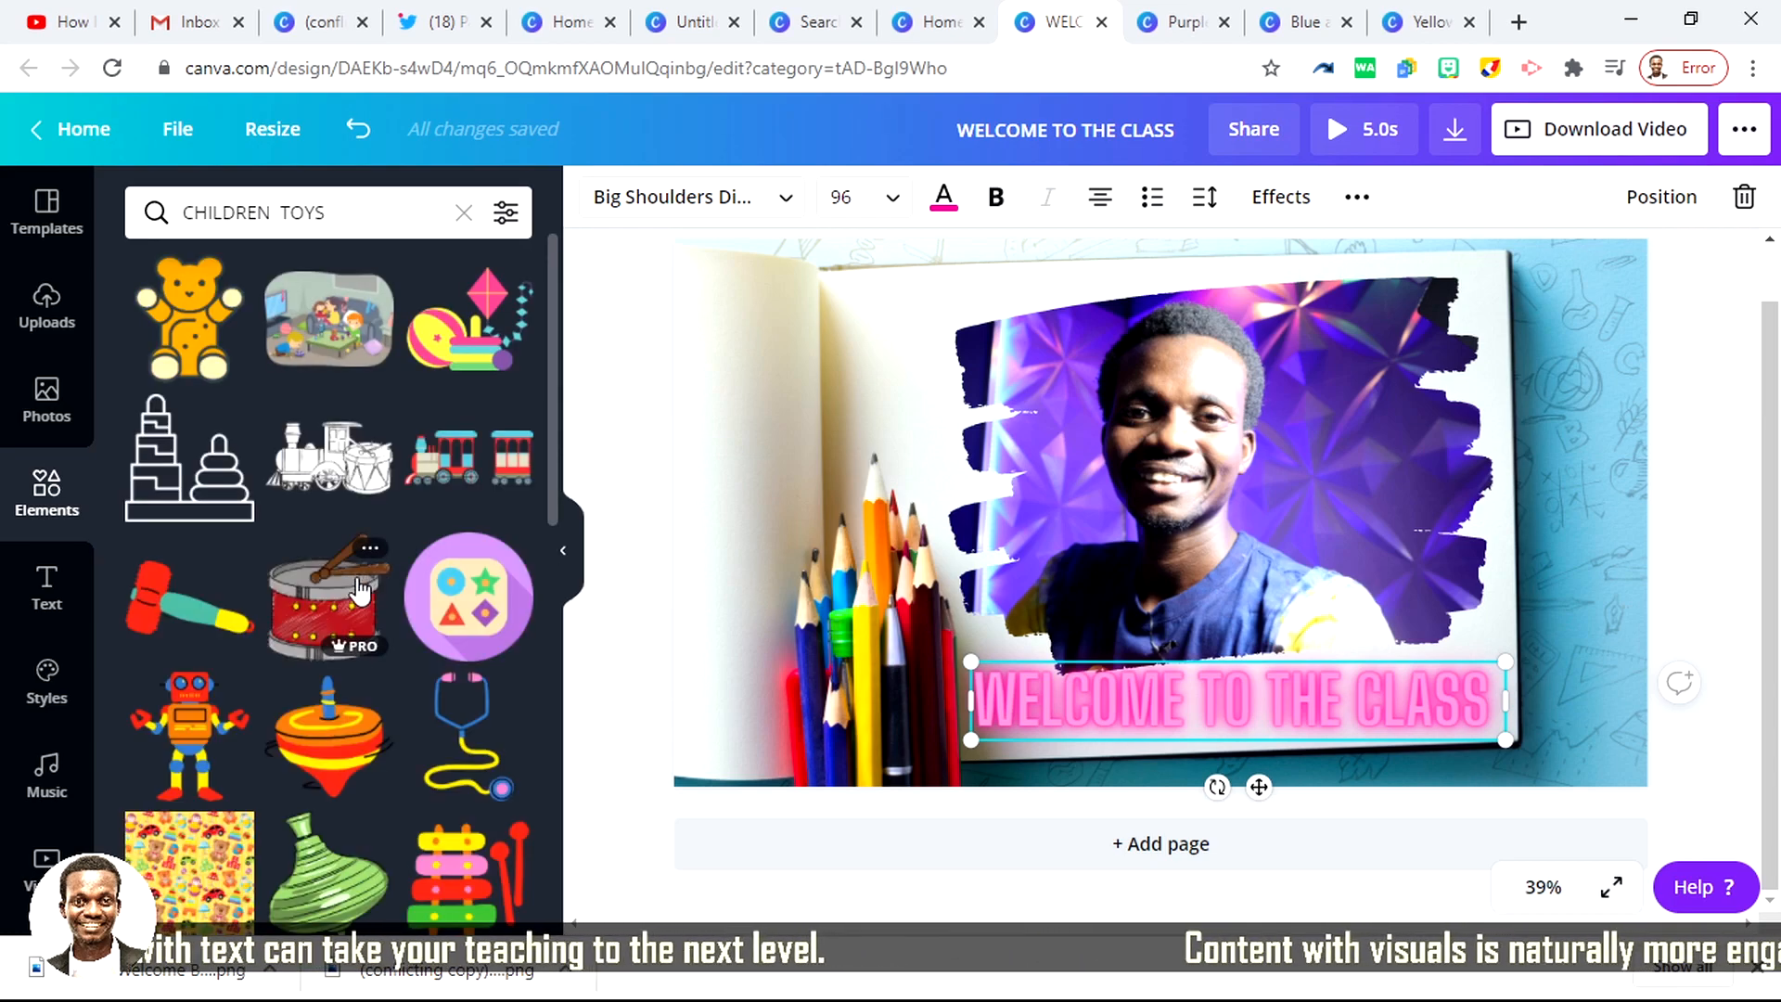
Step: Add the smiling yellow star as a small graphic just above the end of the word "CLASS"
scroll(395, 686, down, 10)
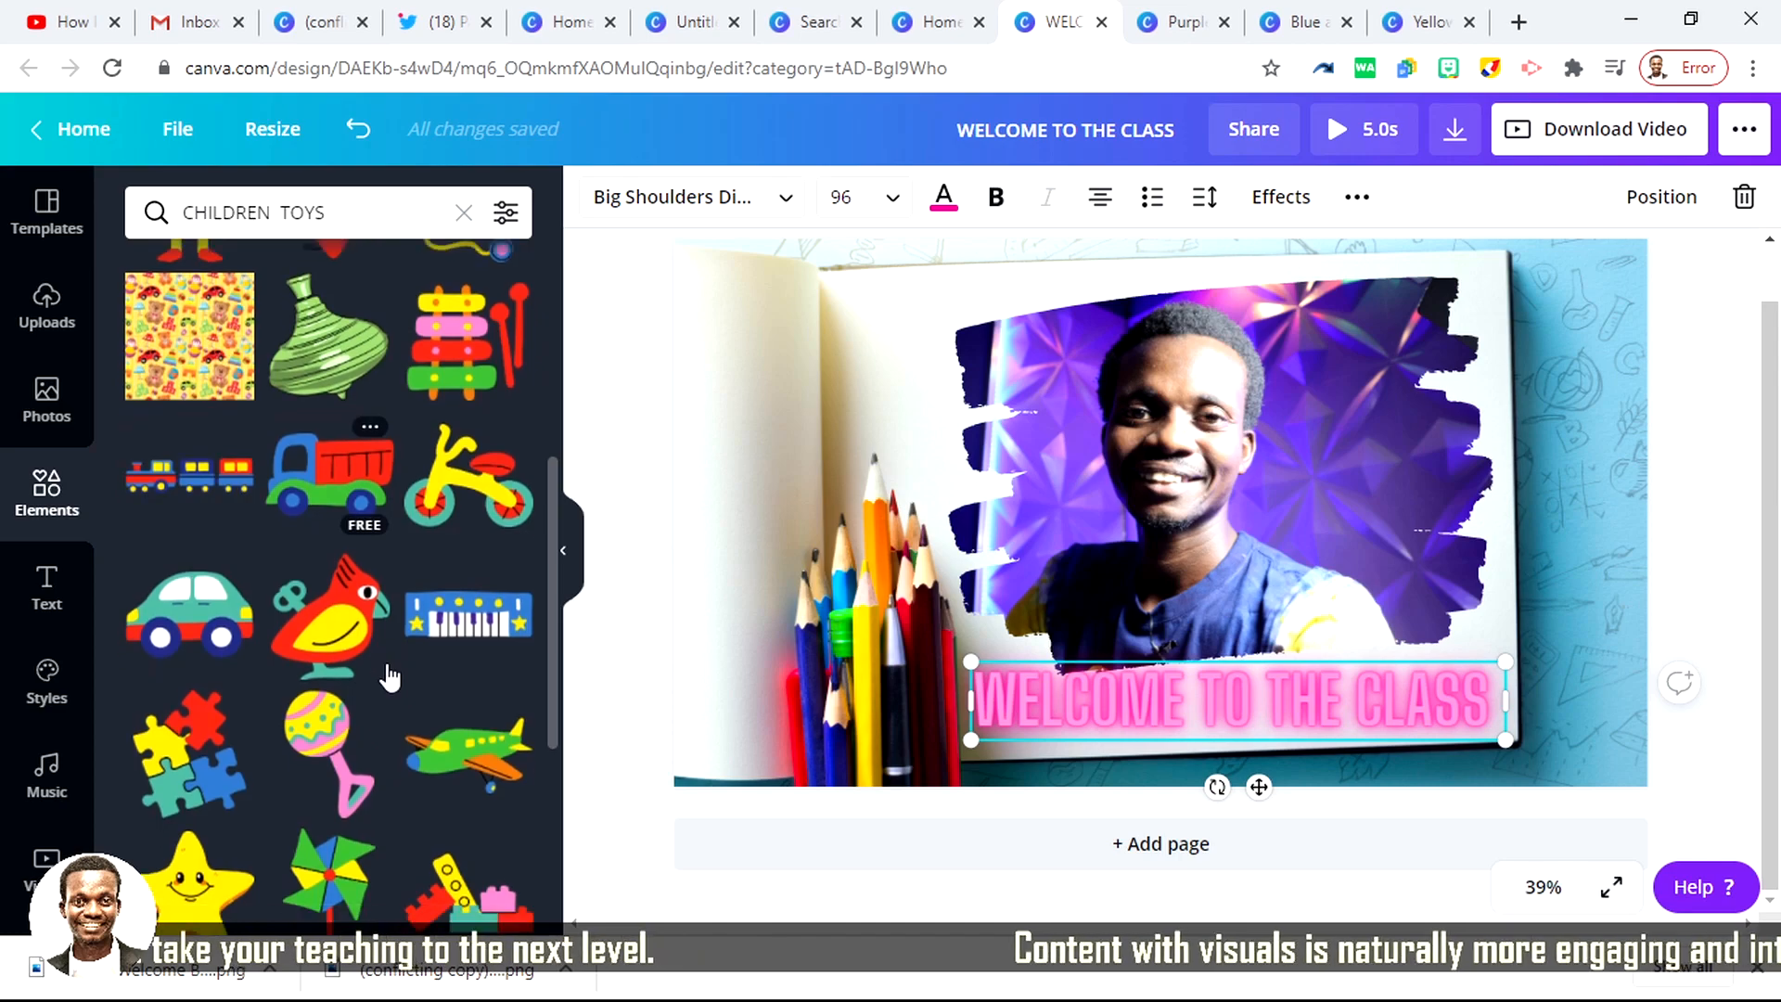
scroll(252, 627, down, 1)
drag(184, 538, 1480, 635)
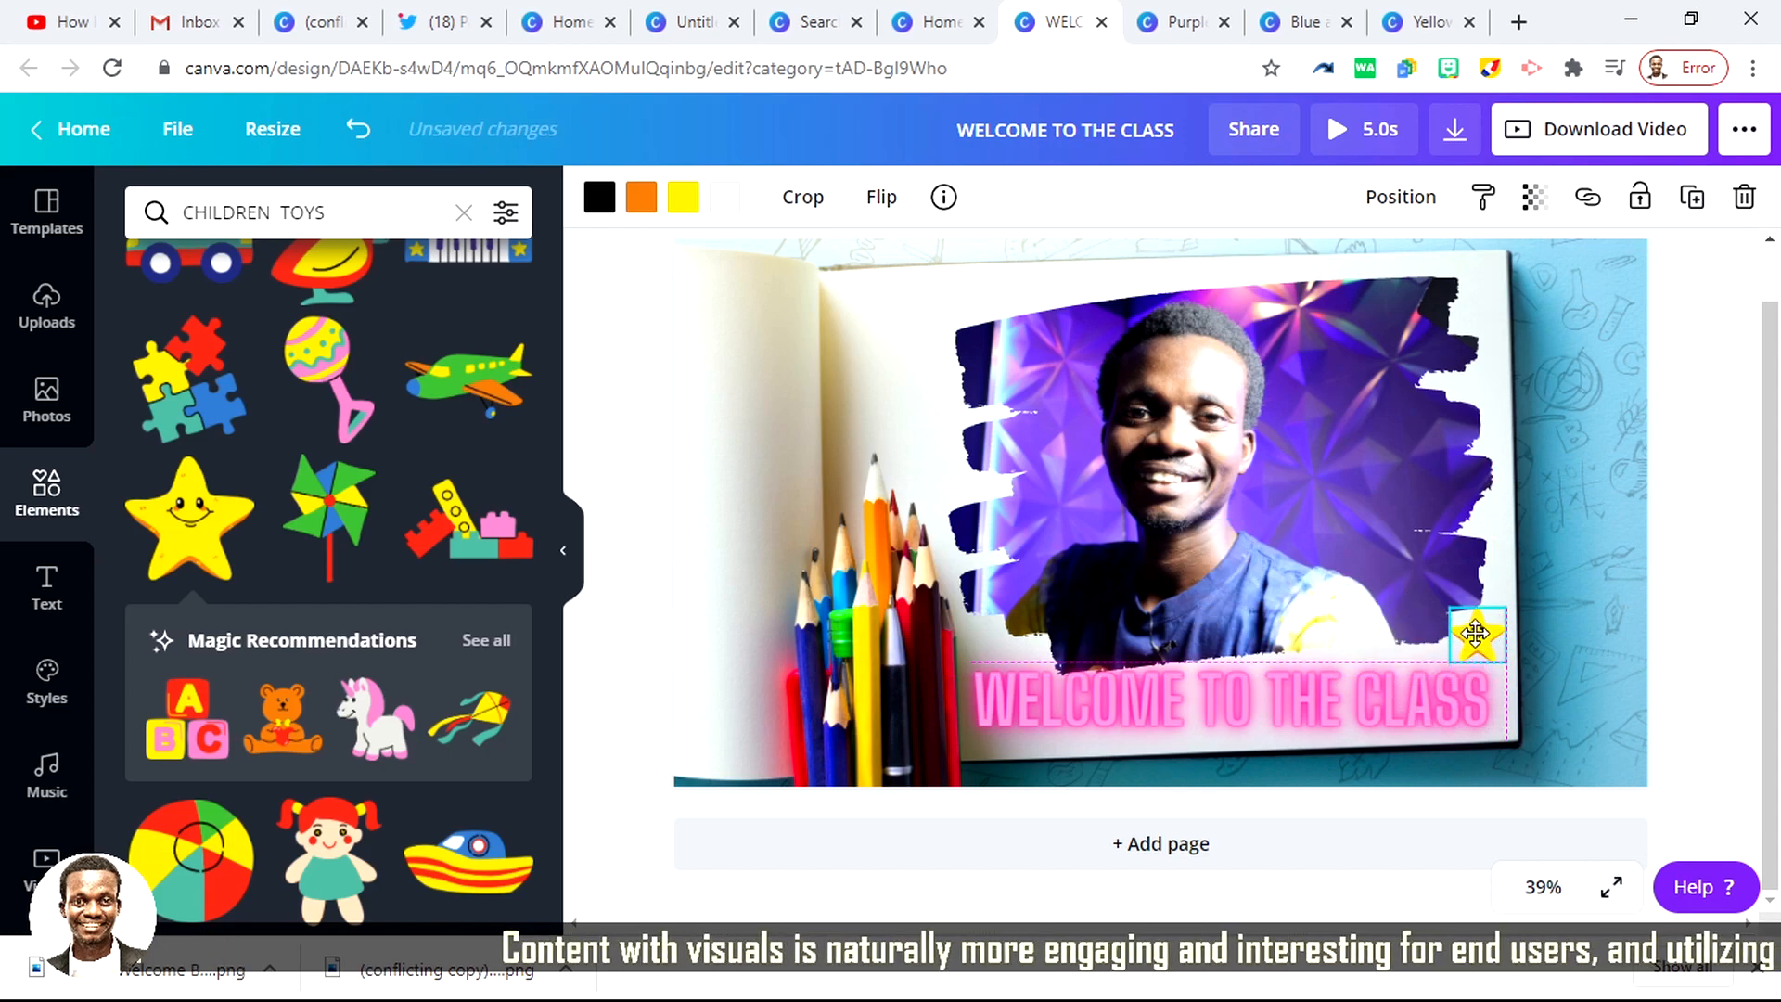
Step: Add the colourful pinwheel and place it in the page's lower-left corner, beside the pencils
scroll(310, 748, down, 2)
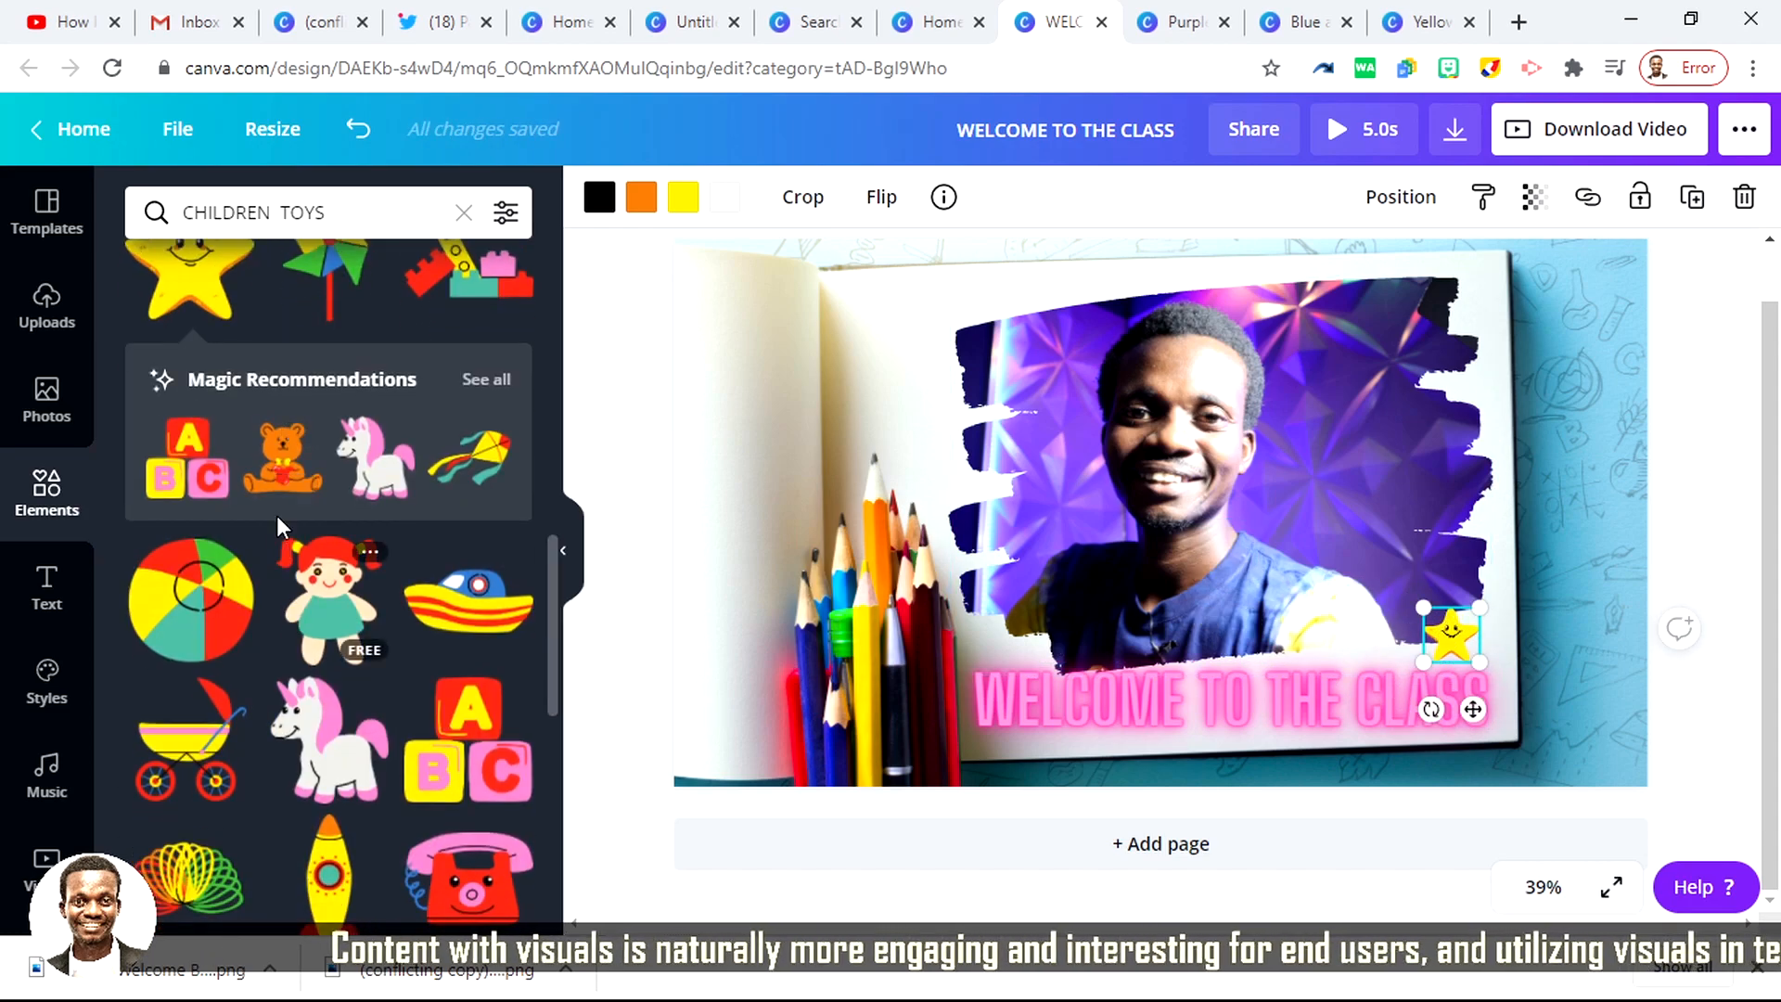
scroll(292, 576, up, 6)
scroll(306, 603, down, 3)
drag(326, 773, 974, 501)
drag(1031, 425, 762, 722)
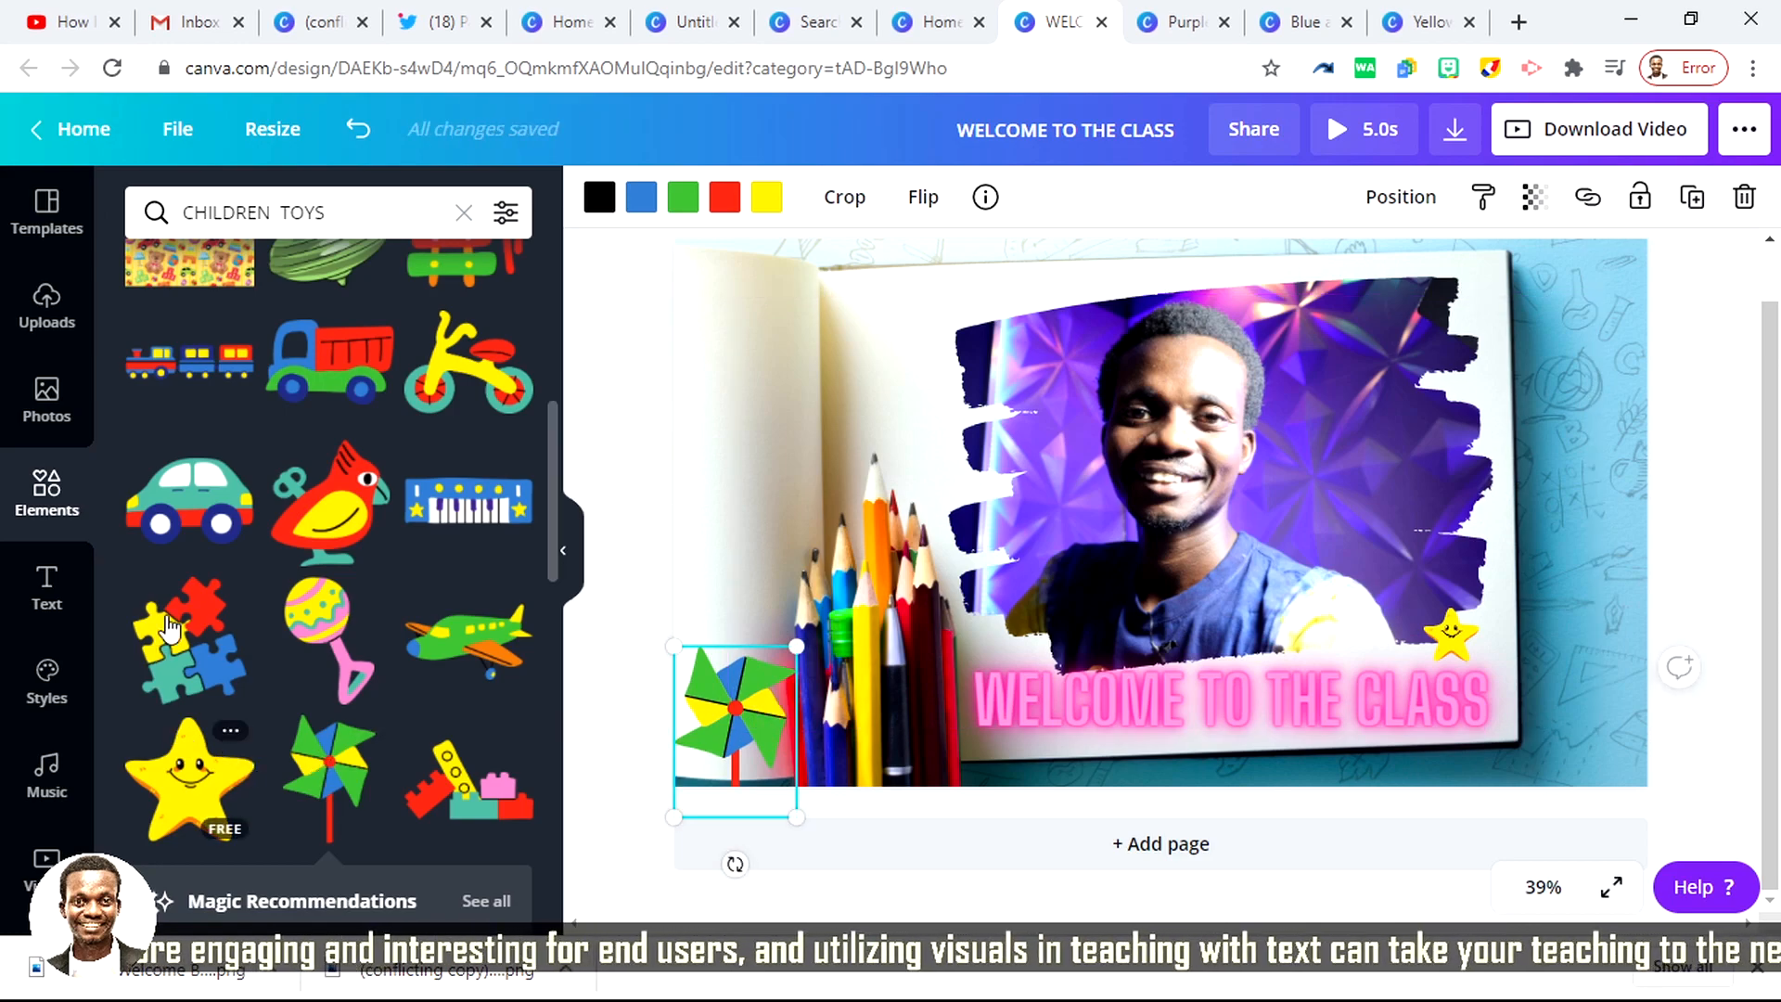
Step: Add the coloured puzzle pieces, enlarge them, and place them in the page's lower-right corner, running partly off the right edge
scroll(215, 597, down, 4)
drag(195, 264, 1588, 677)
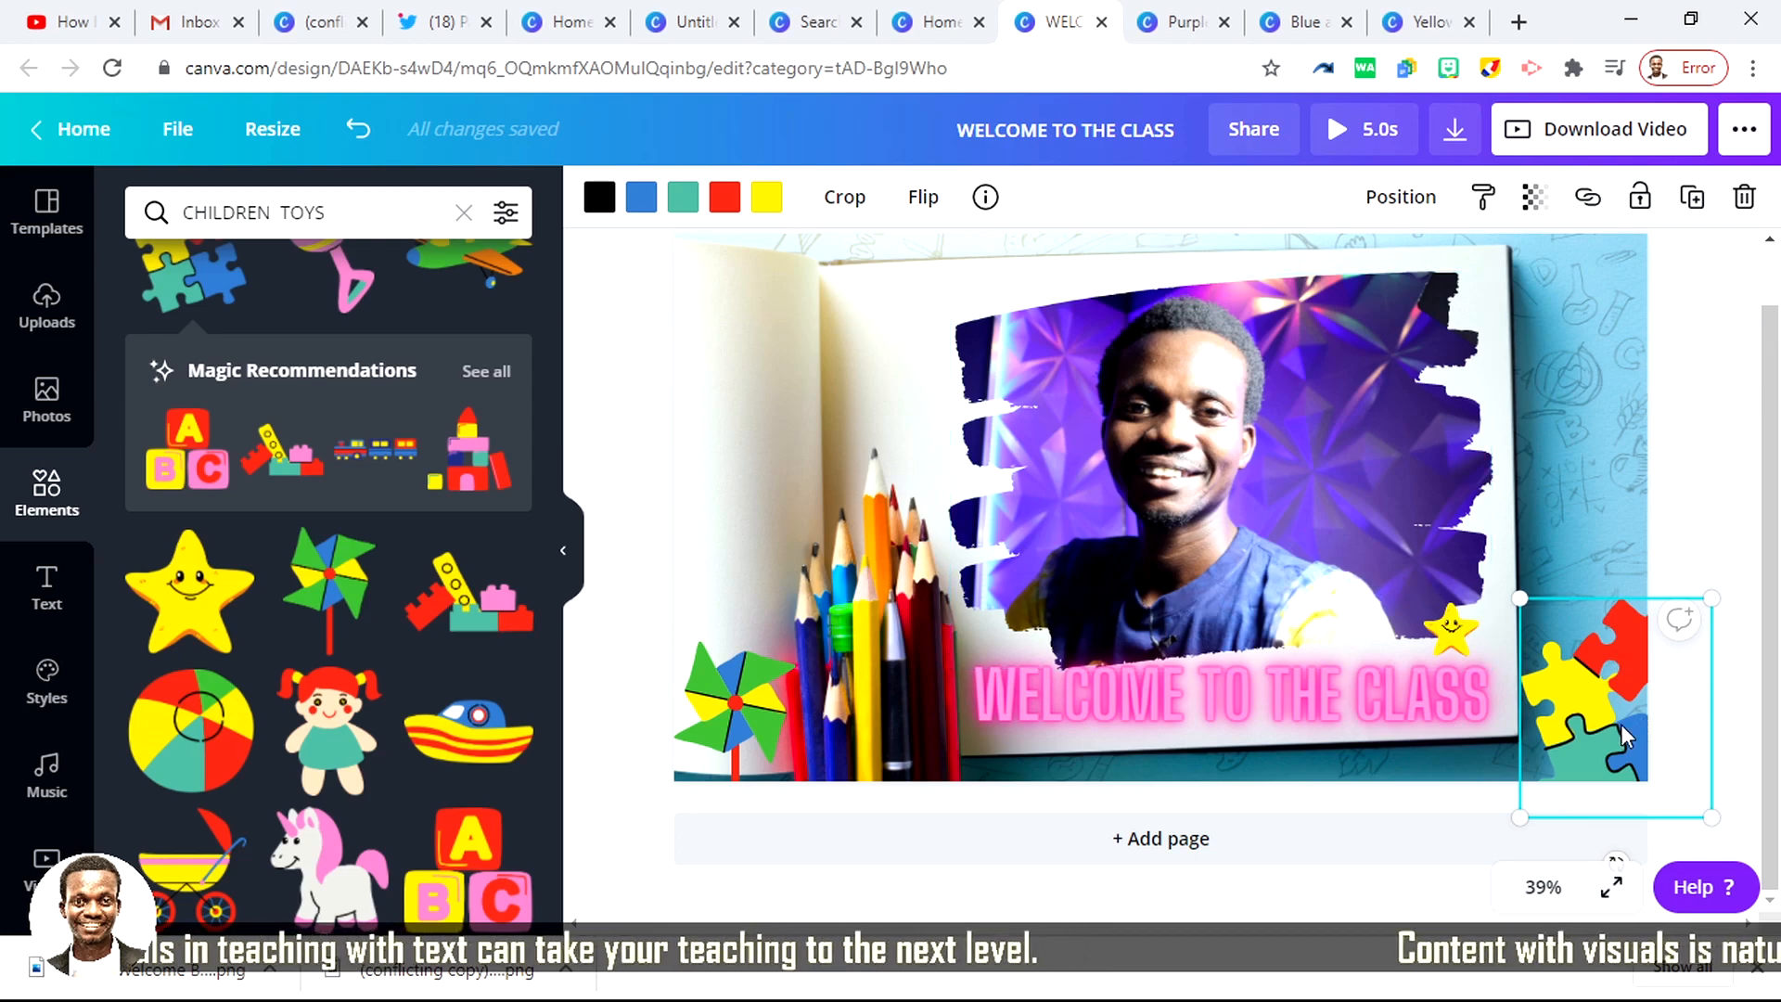
drag(1584, 720, 1598, 725)
drag(1524, 600, 1455, 524)
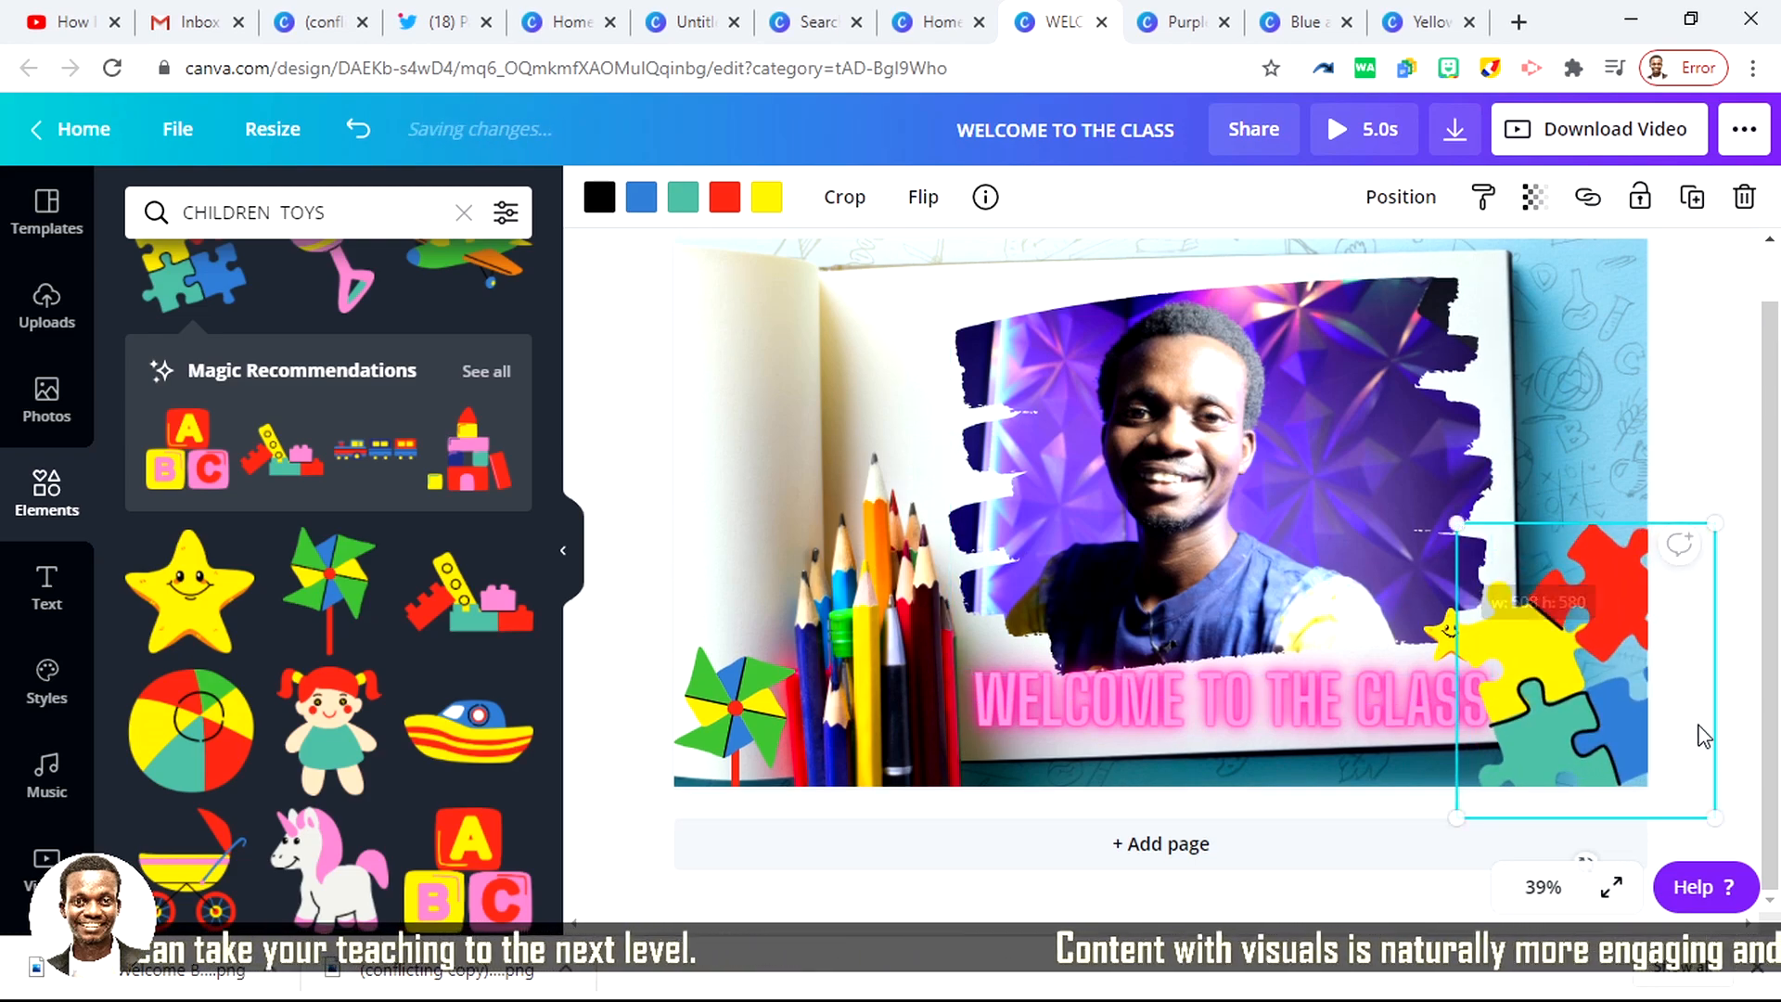
drag(1555, 702, 1605, 656)
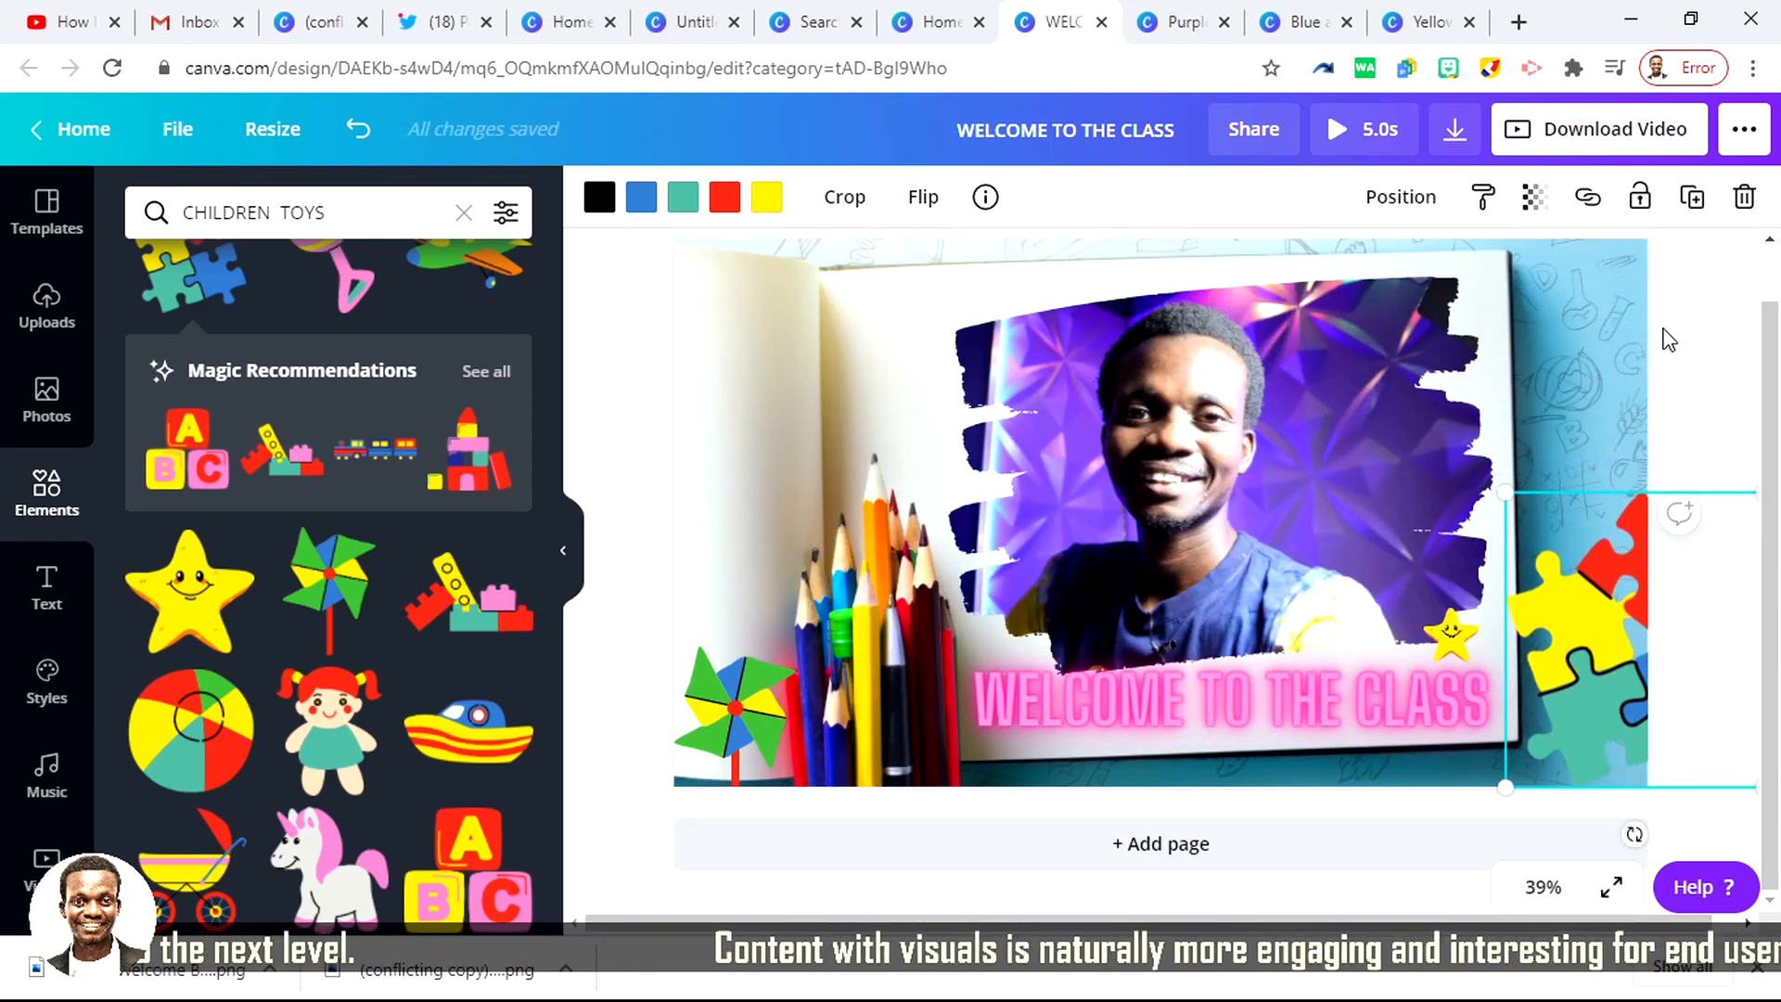
click(1686, 287)
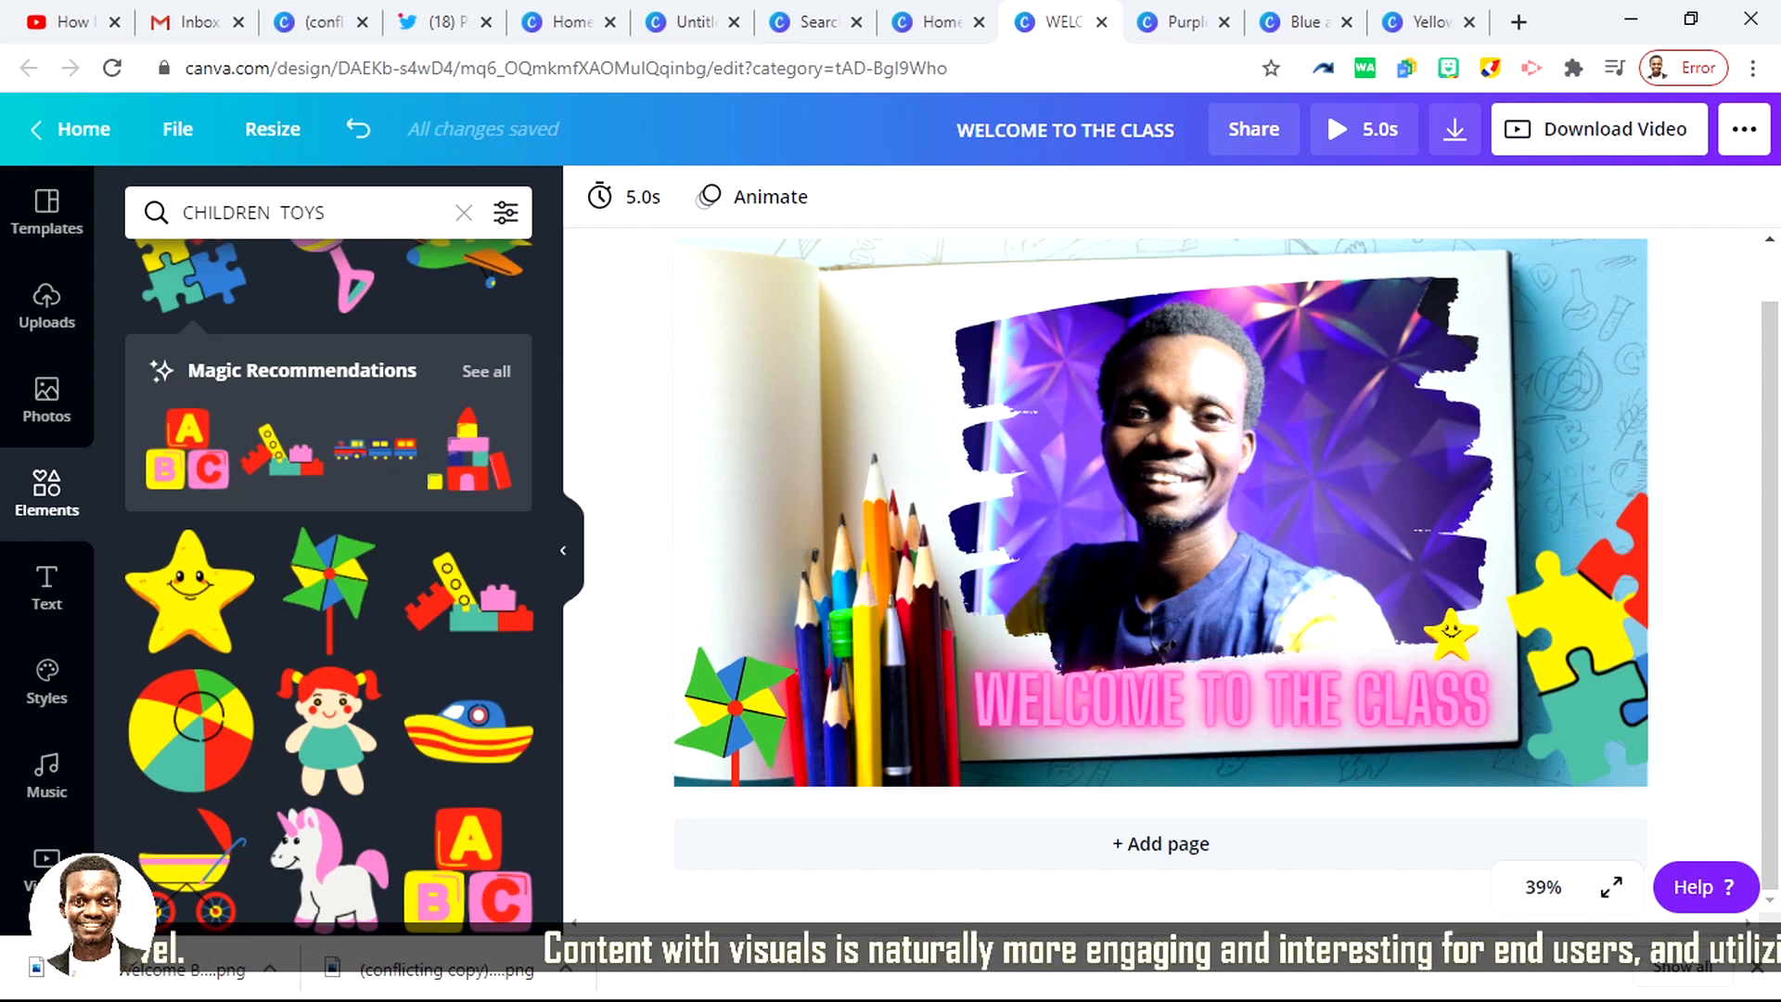